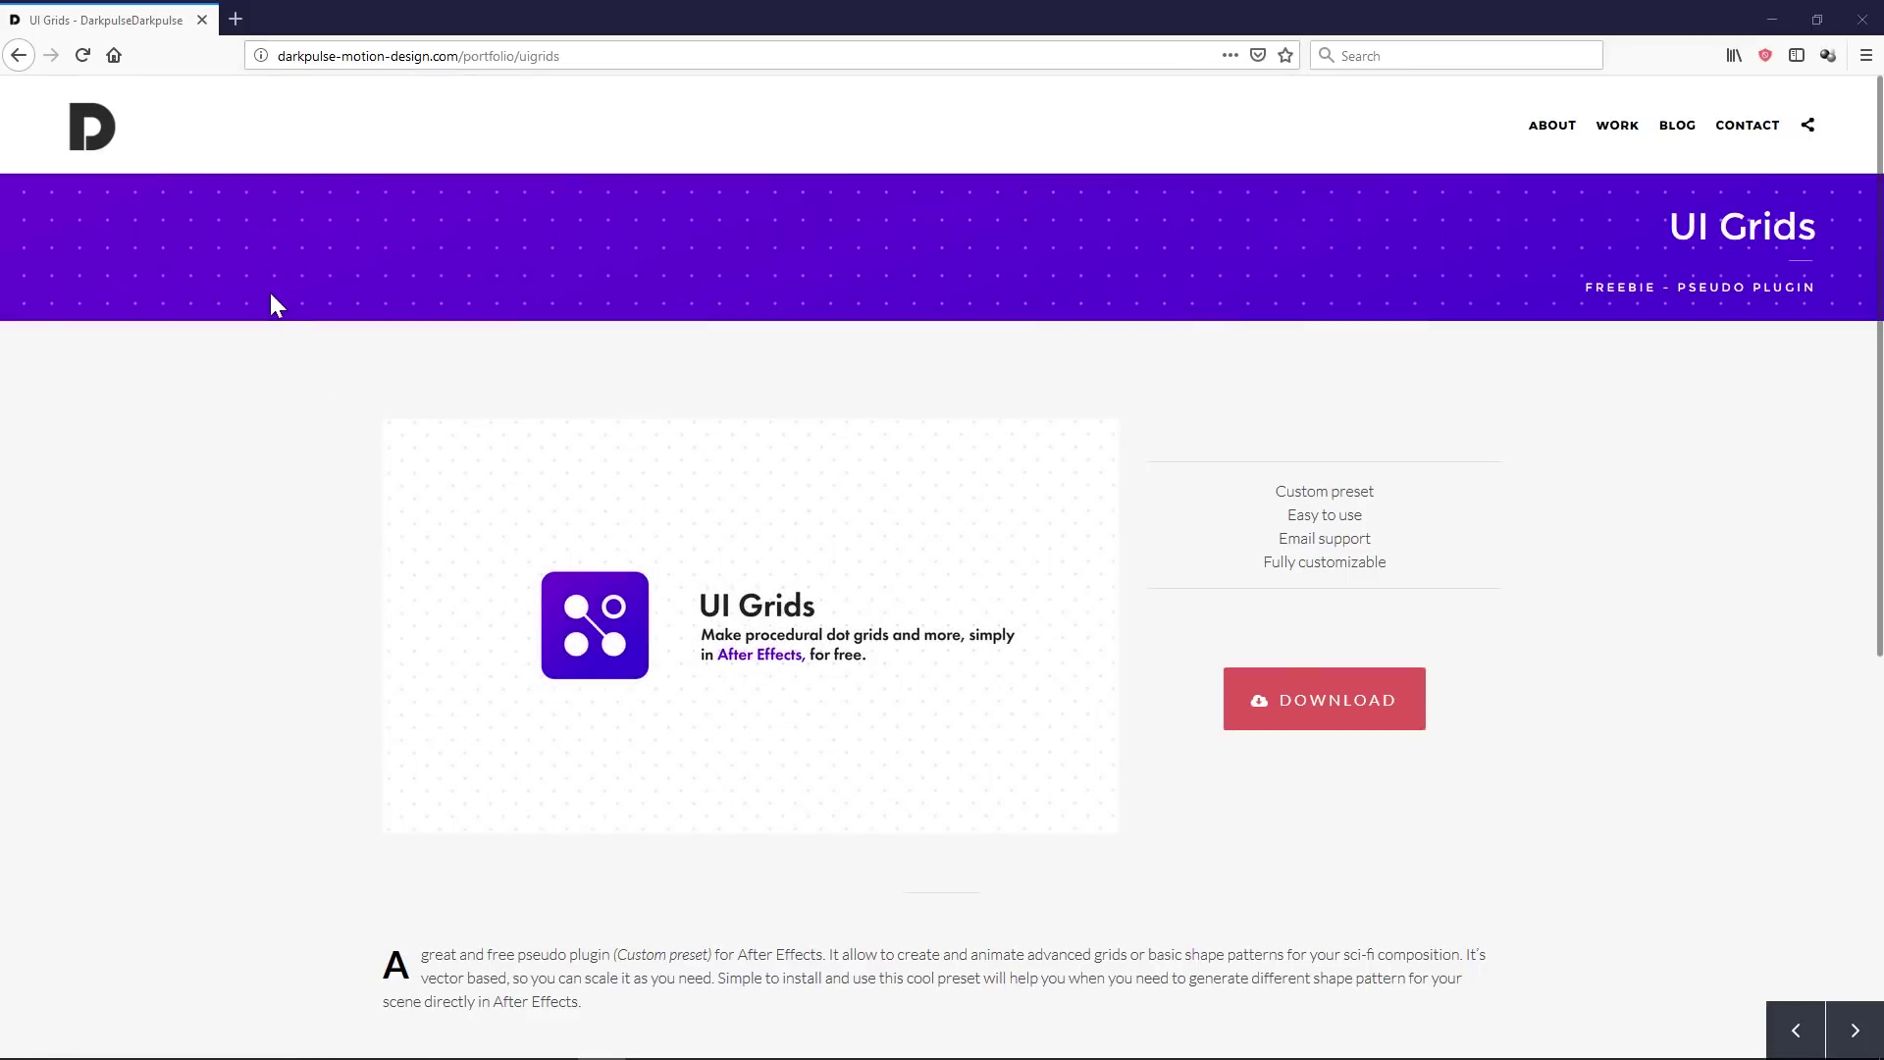
Step: Scroll the Darkpulse UI Grids page down to the example grid previews and feedback banner
scroll(260, 288, down, 3)
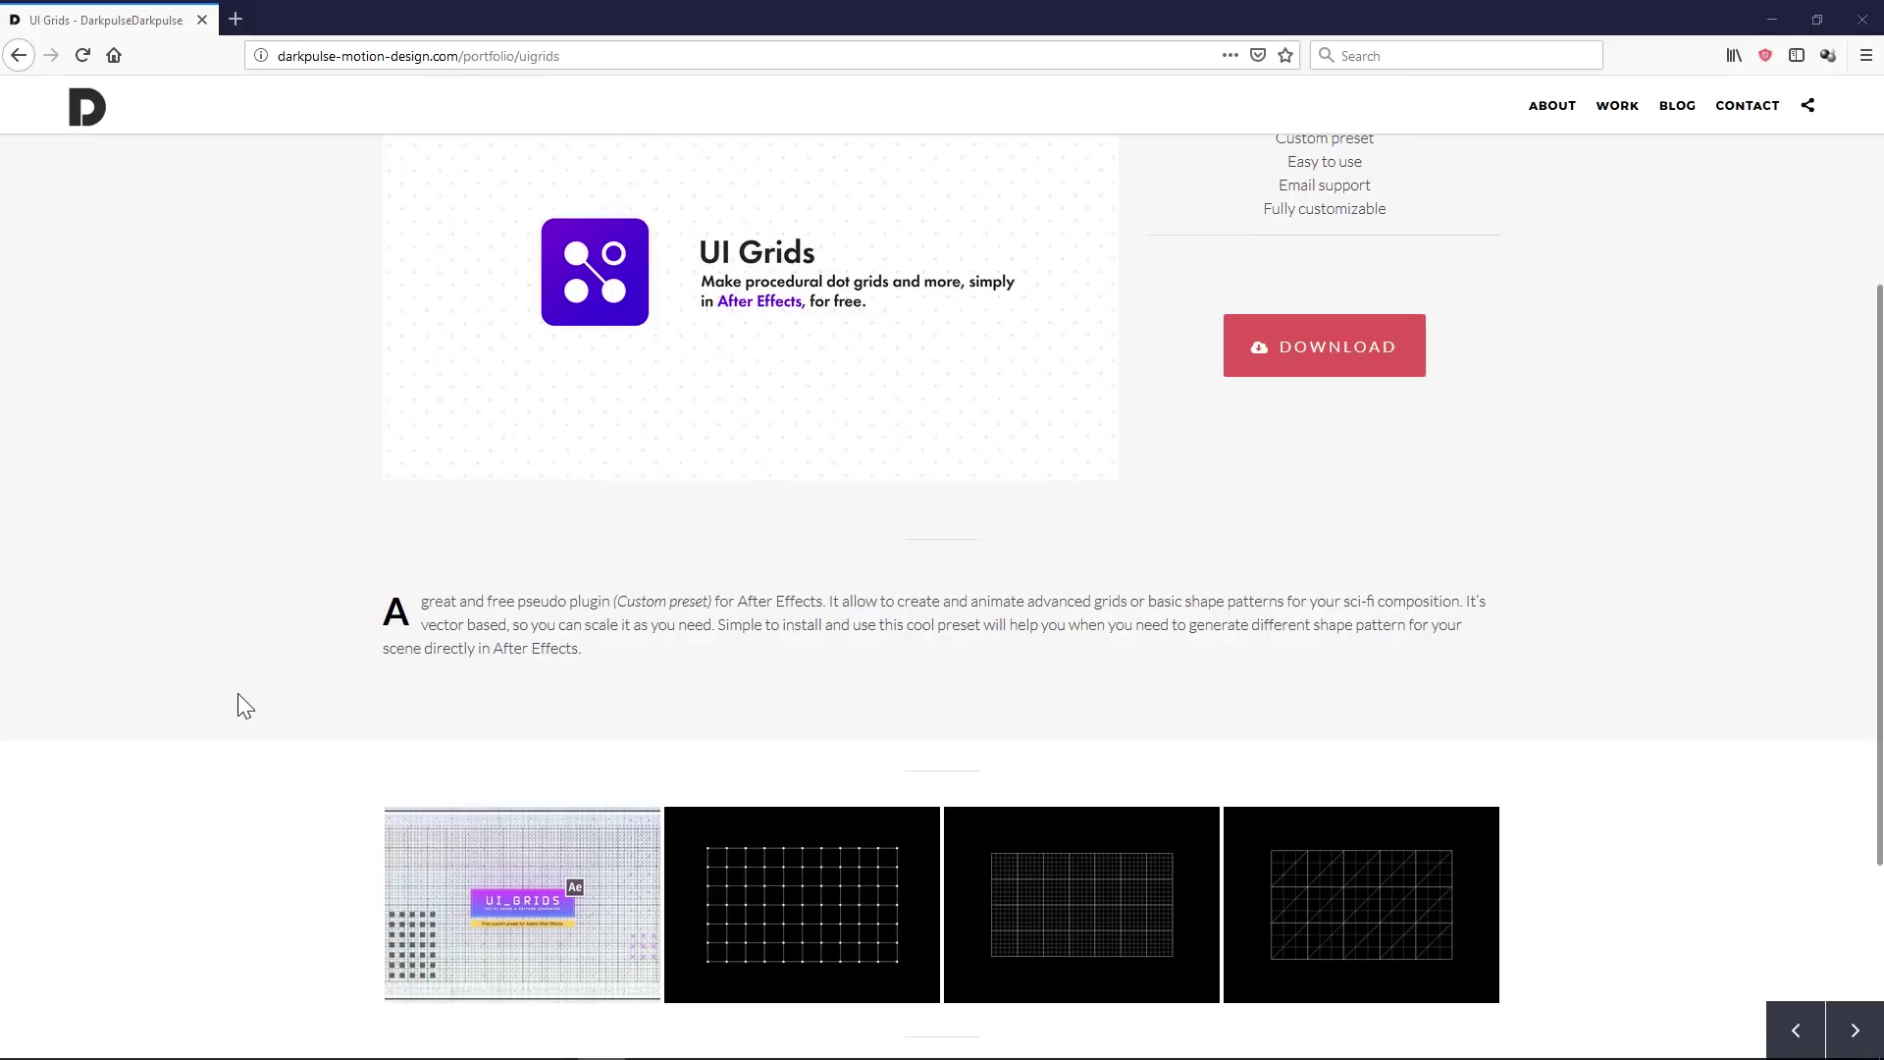
scroll(239, 703, down, 3)
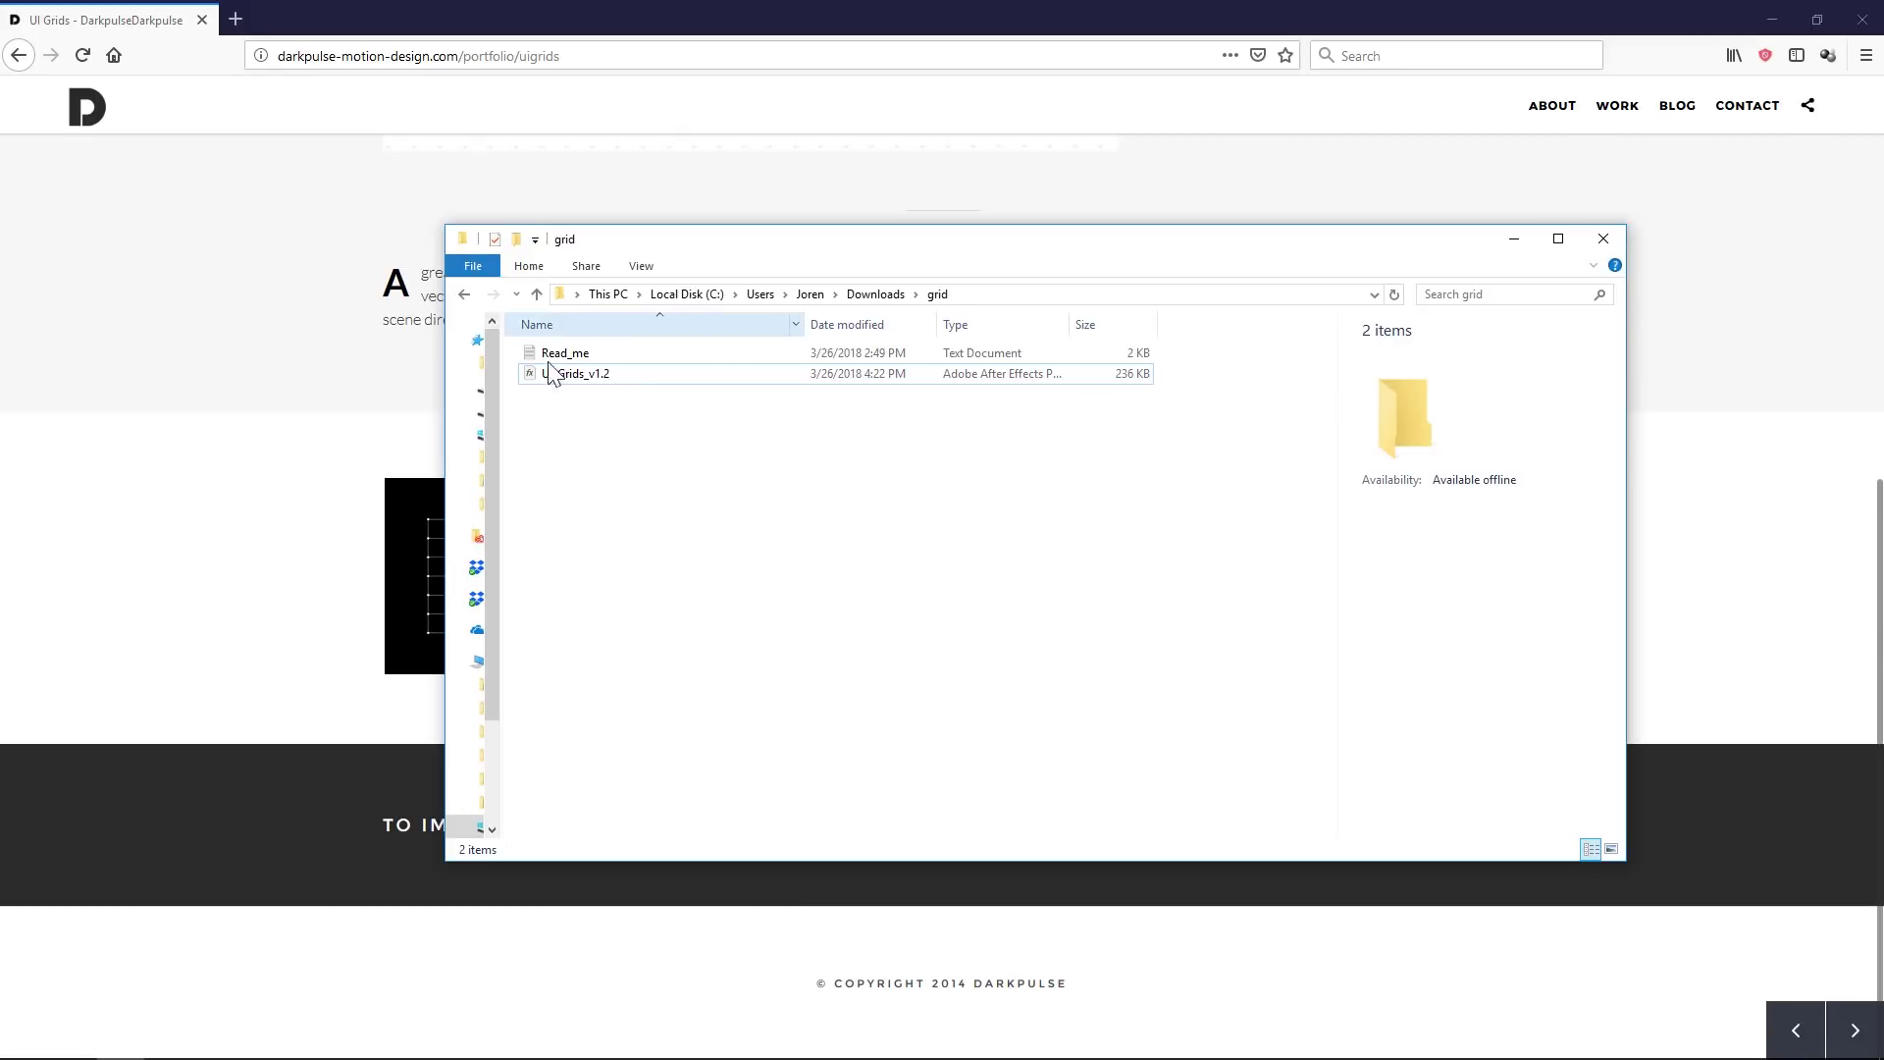
Step: Read the presets install path in the UI Grids Read_me notes, then switch to After Effects
click(549, 377)
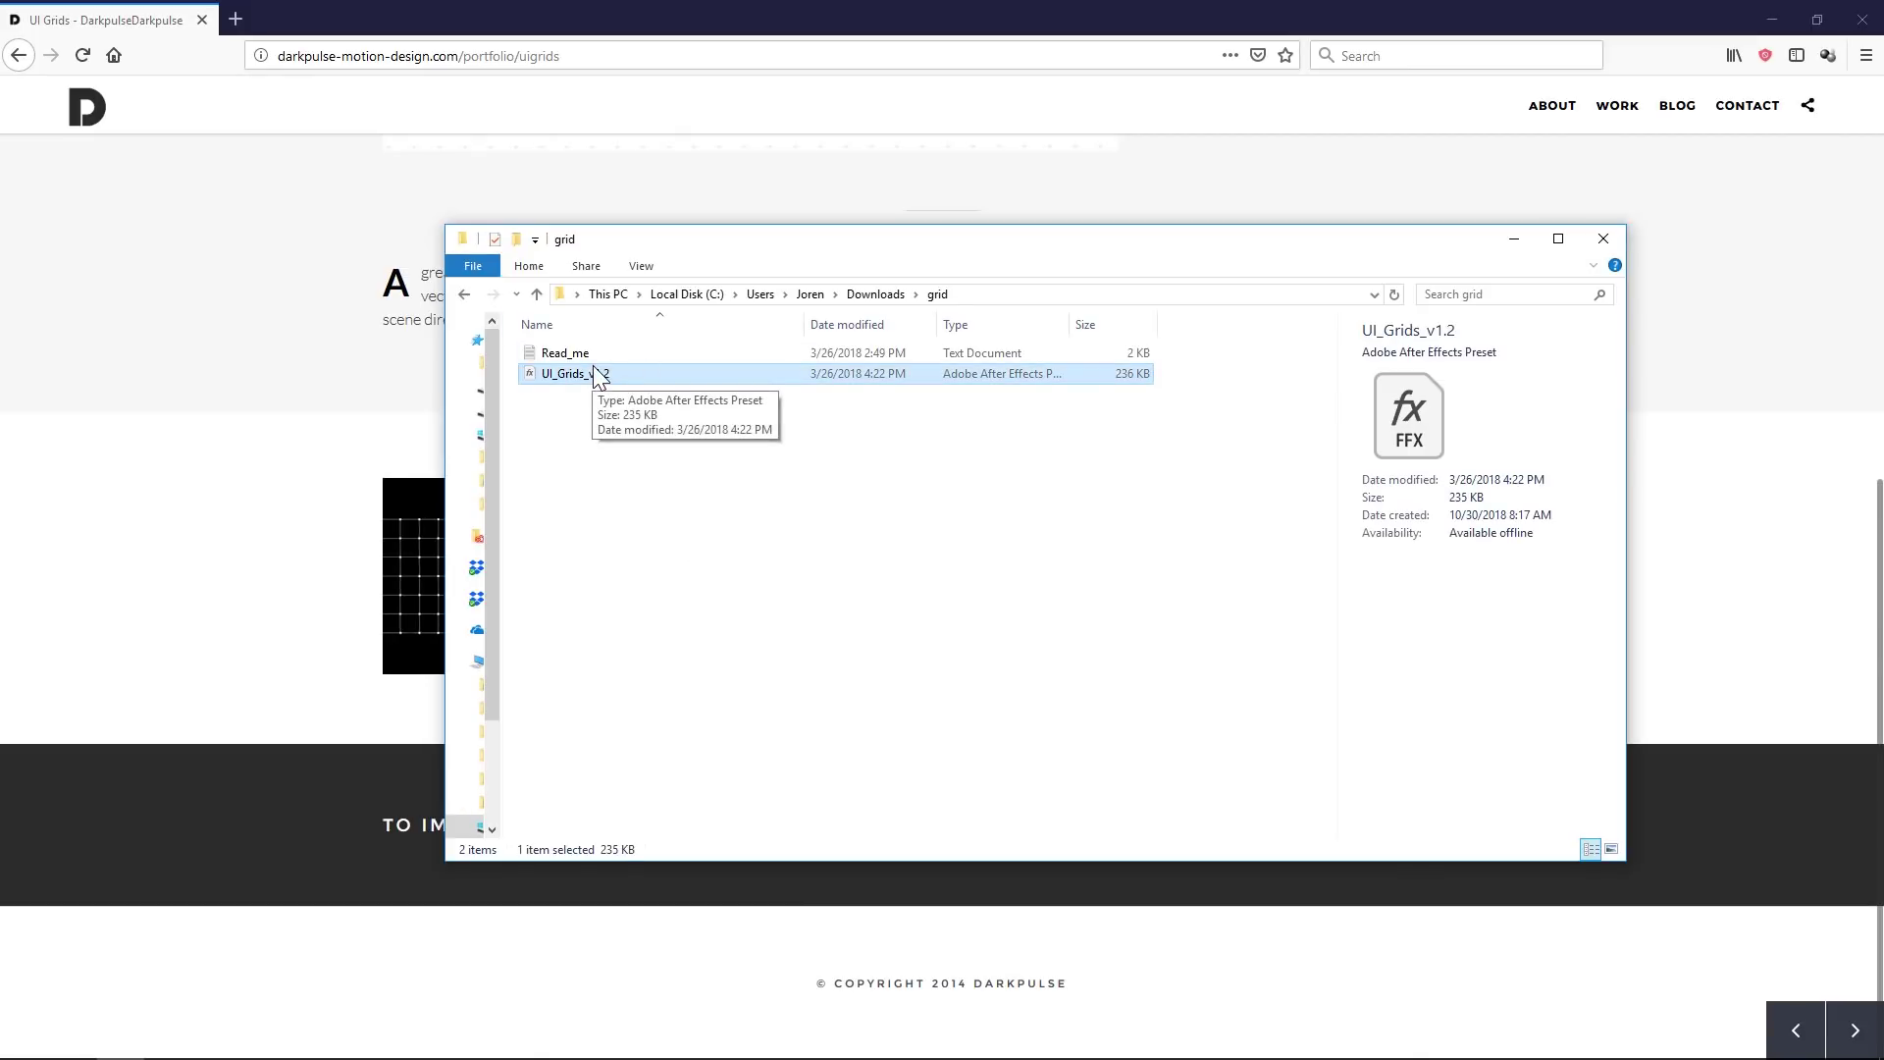
click(607, 358)
double_click(546, 355)
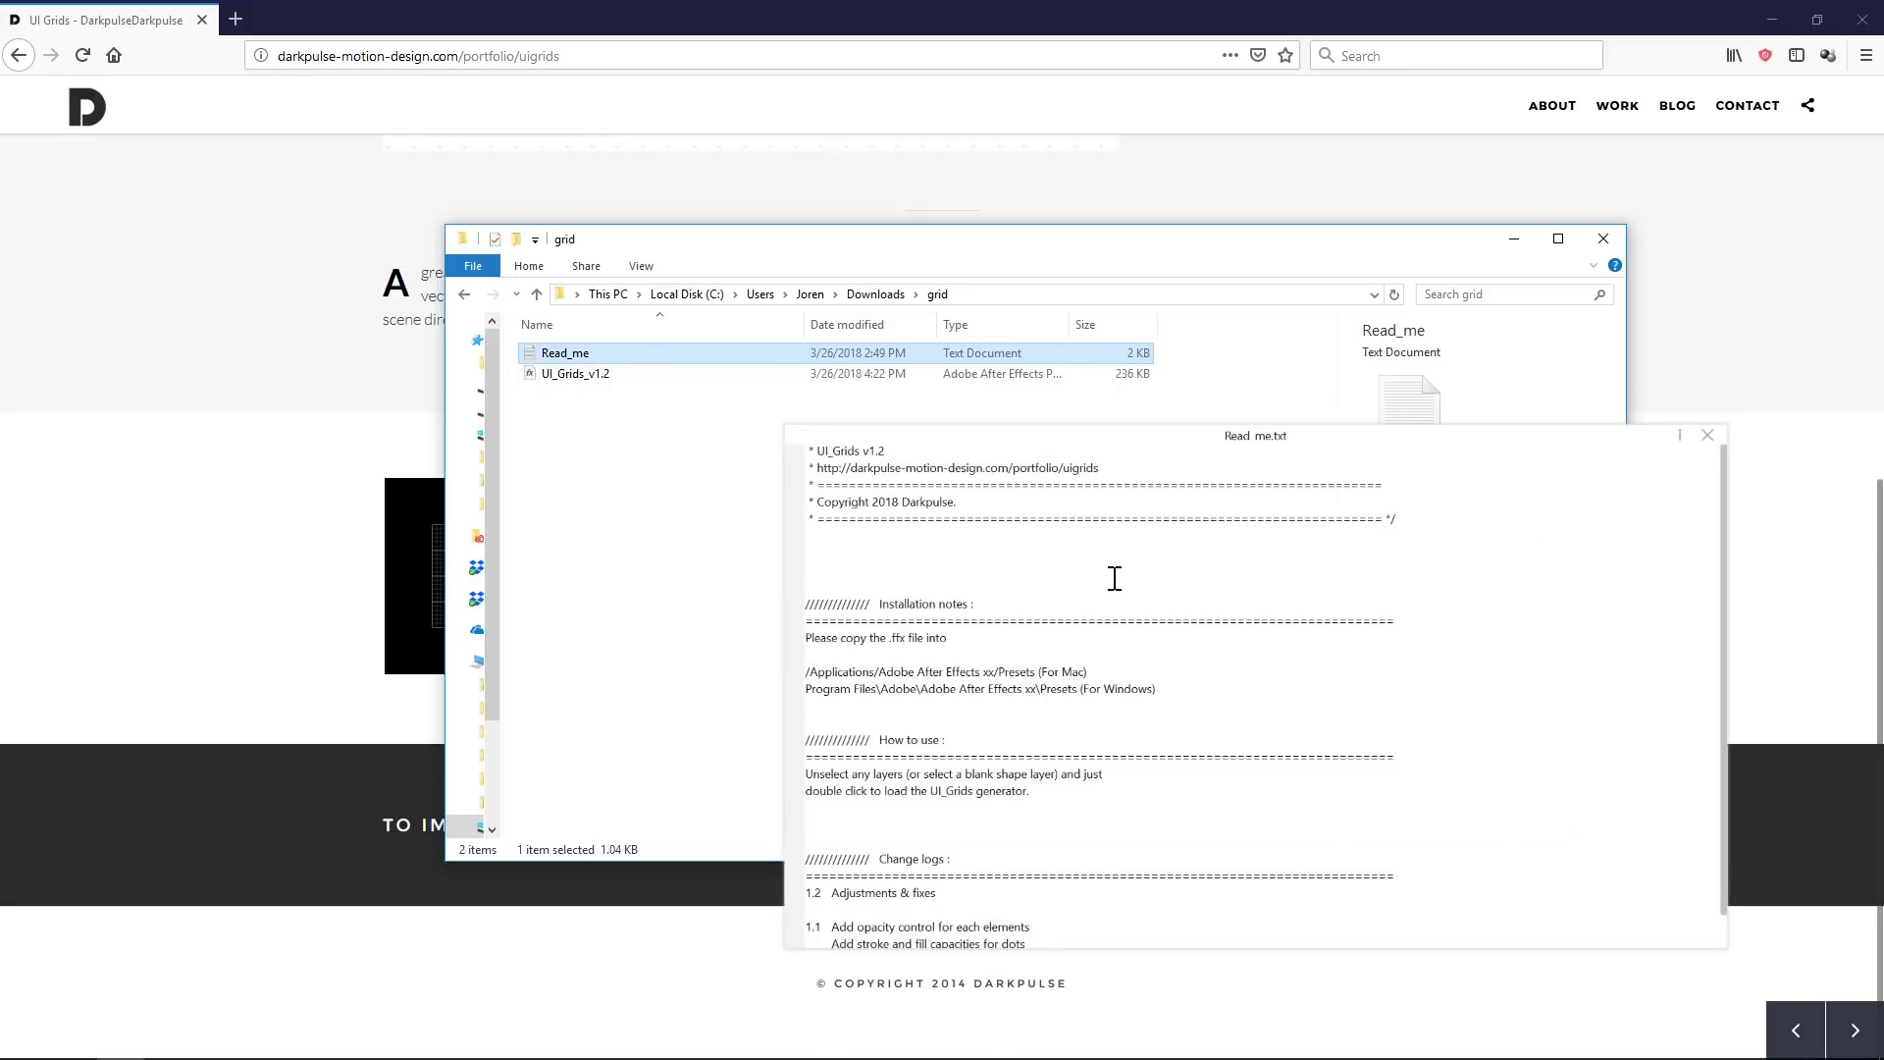
drag(1171, 694, 806, 676)
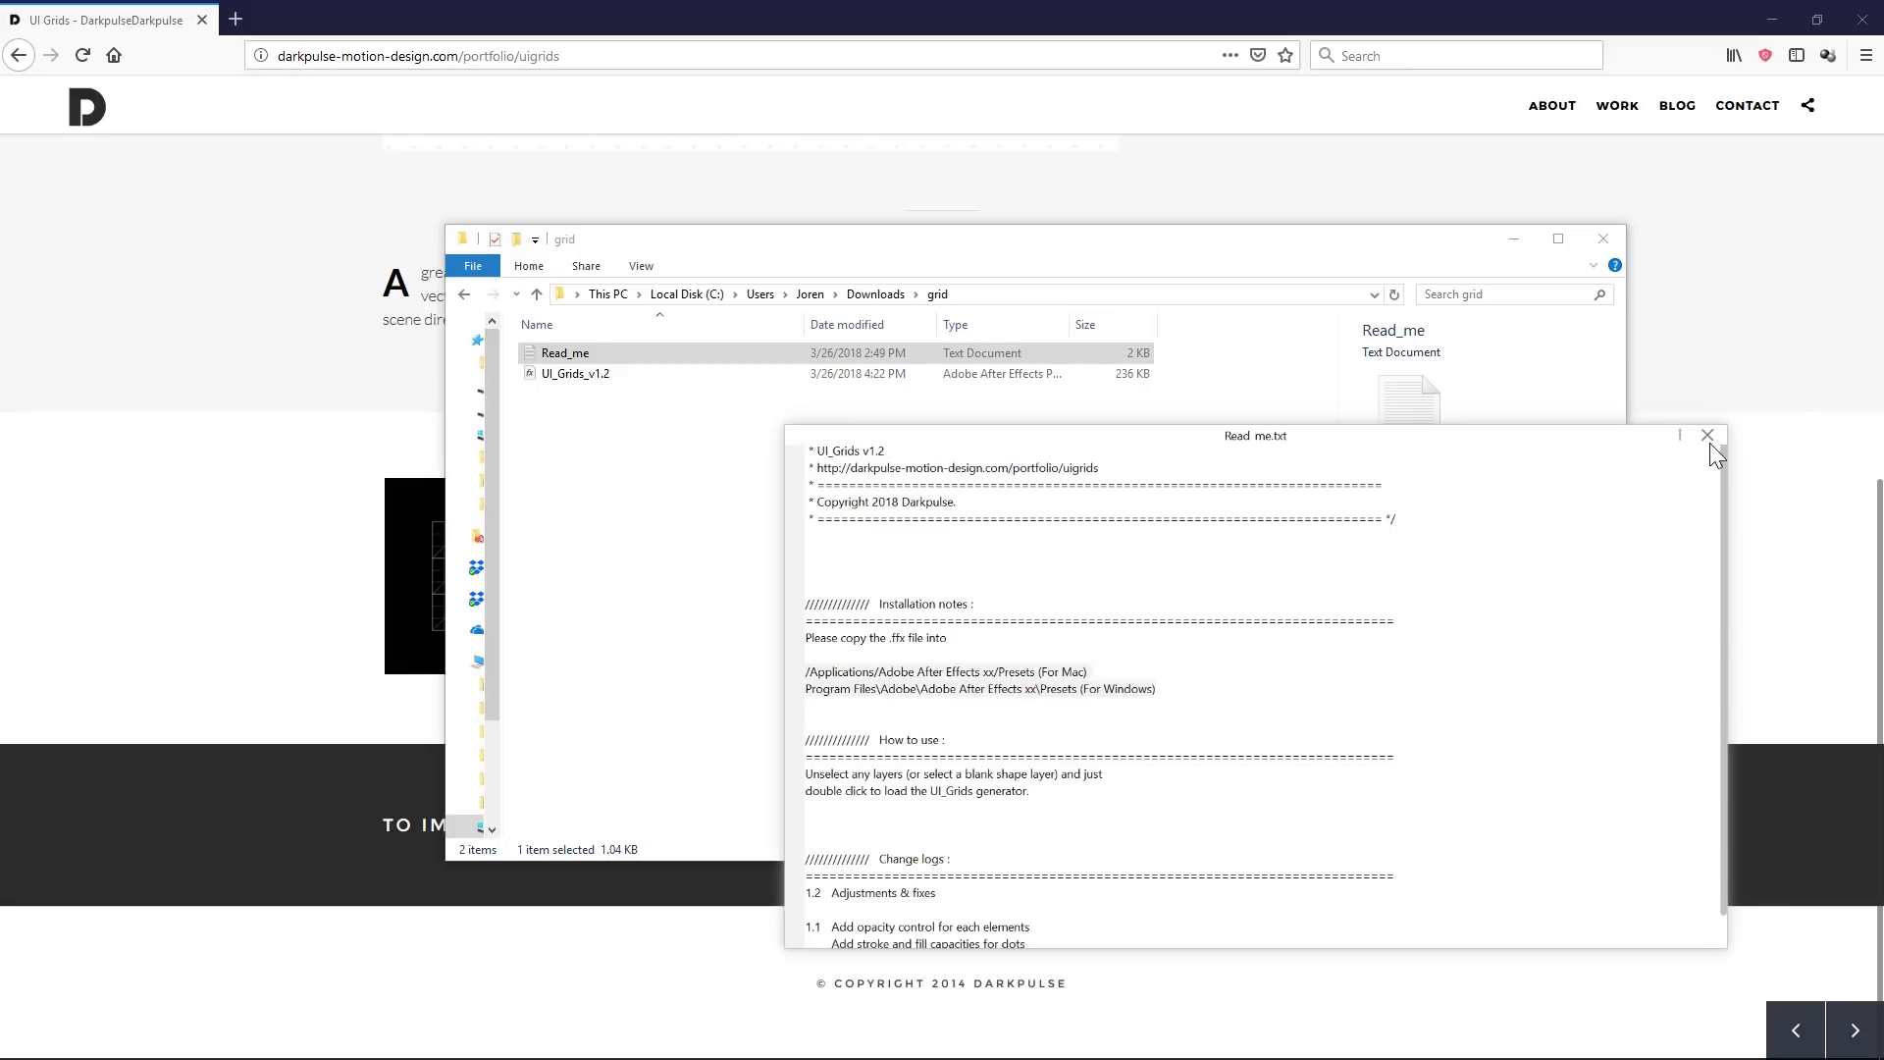
click(1717, 435)
click(502, 1042)
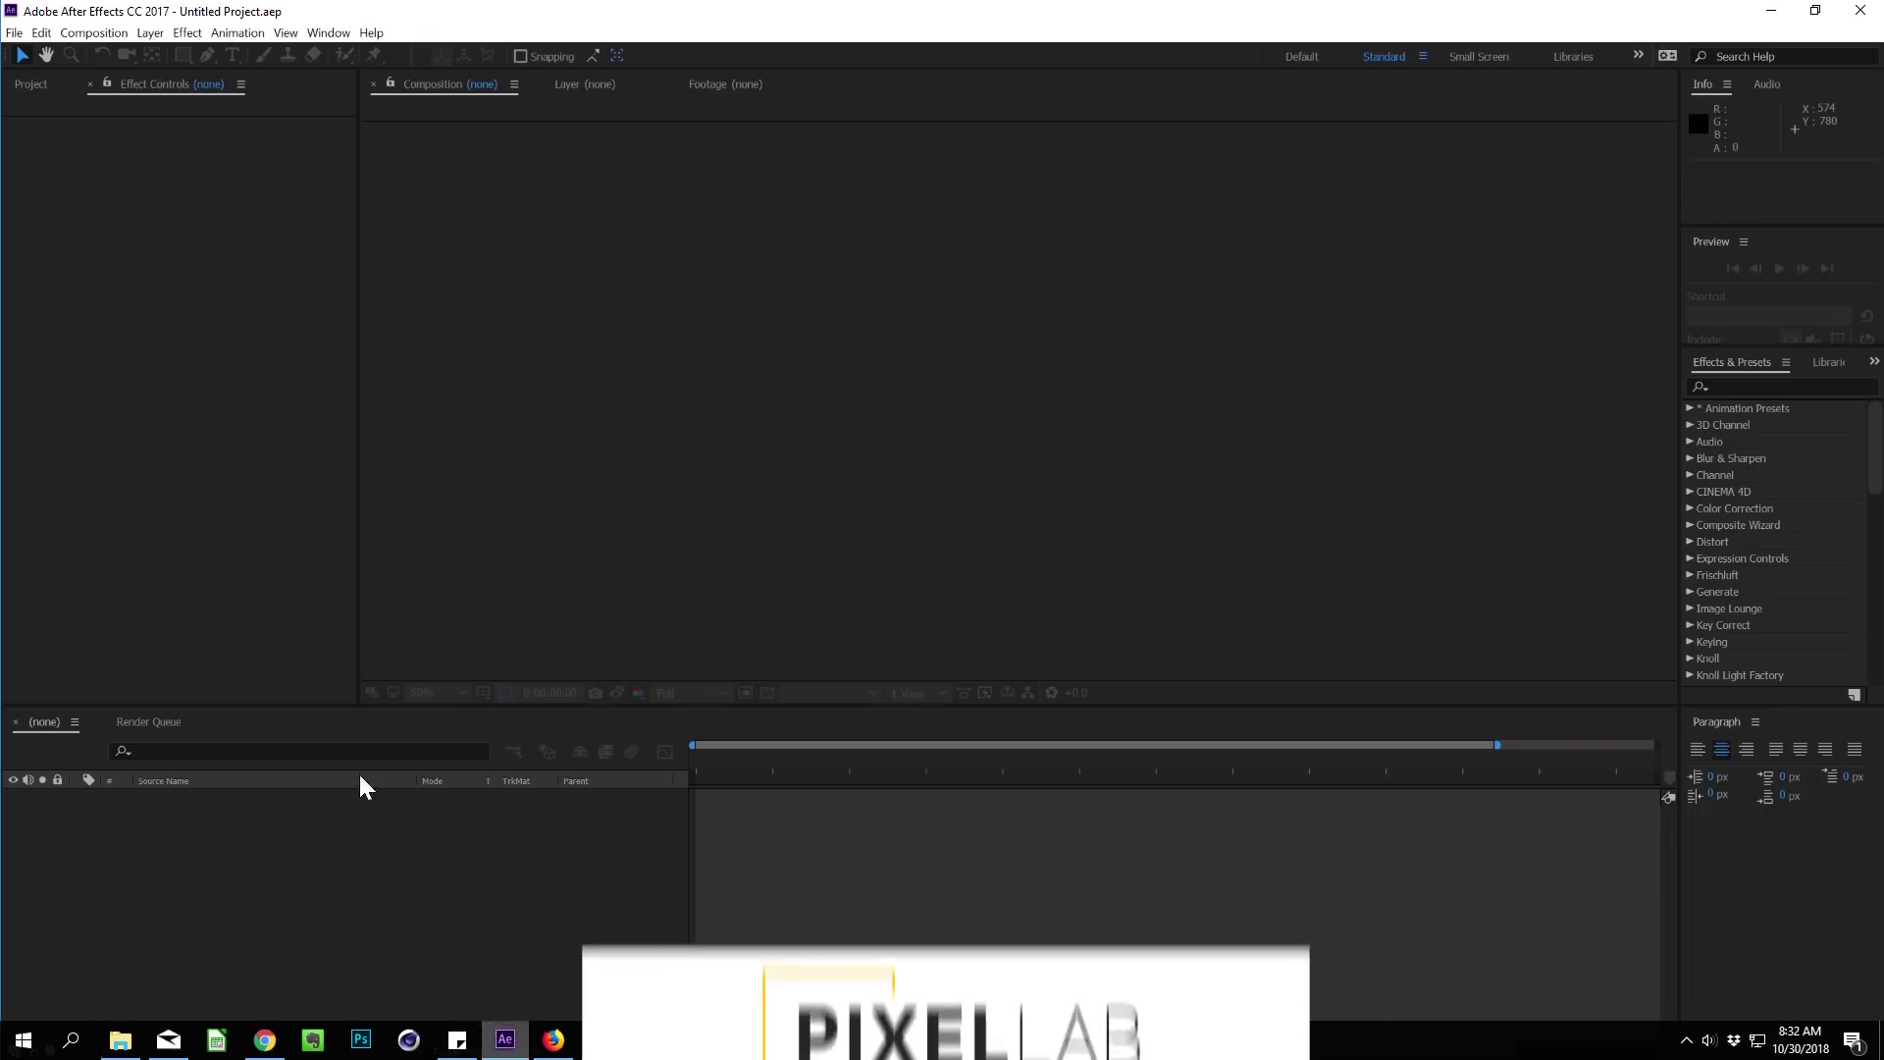
Step: Create a new composition, Comp 1, with the default settings
click(93, 32)
mouse_move(157, 39)
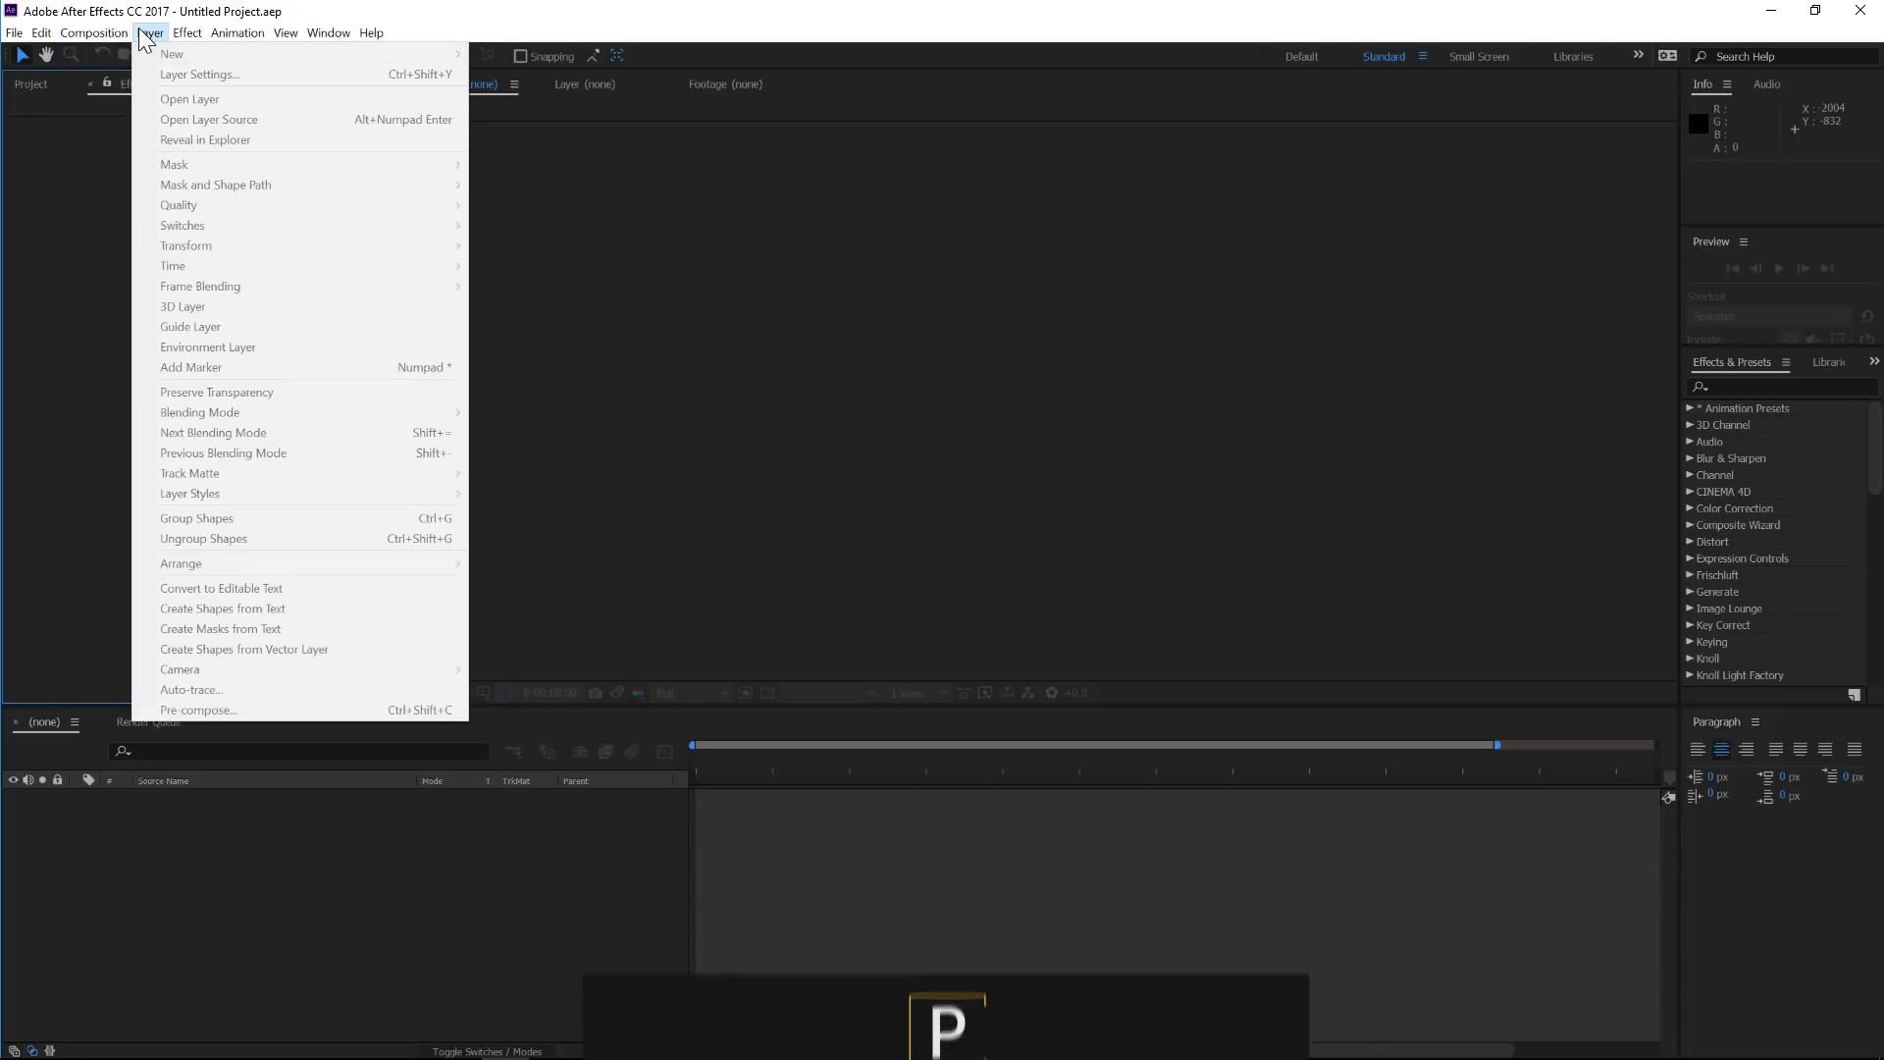
click(182, 59)
click(426, 498)
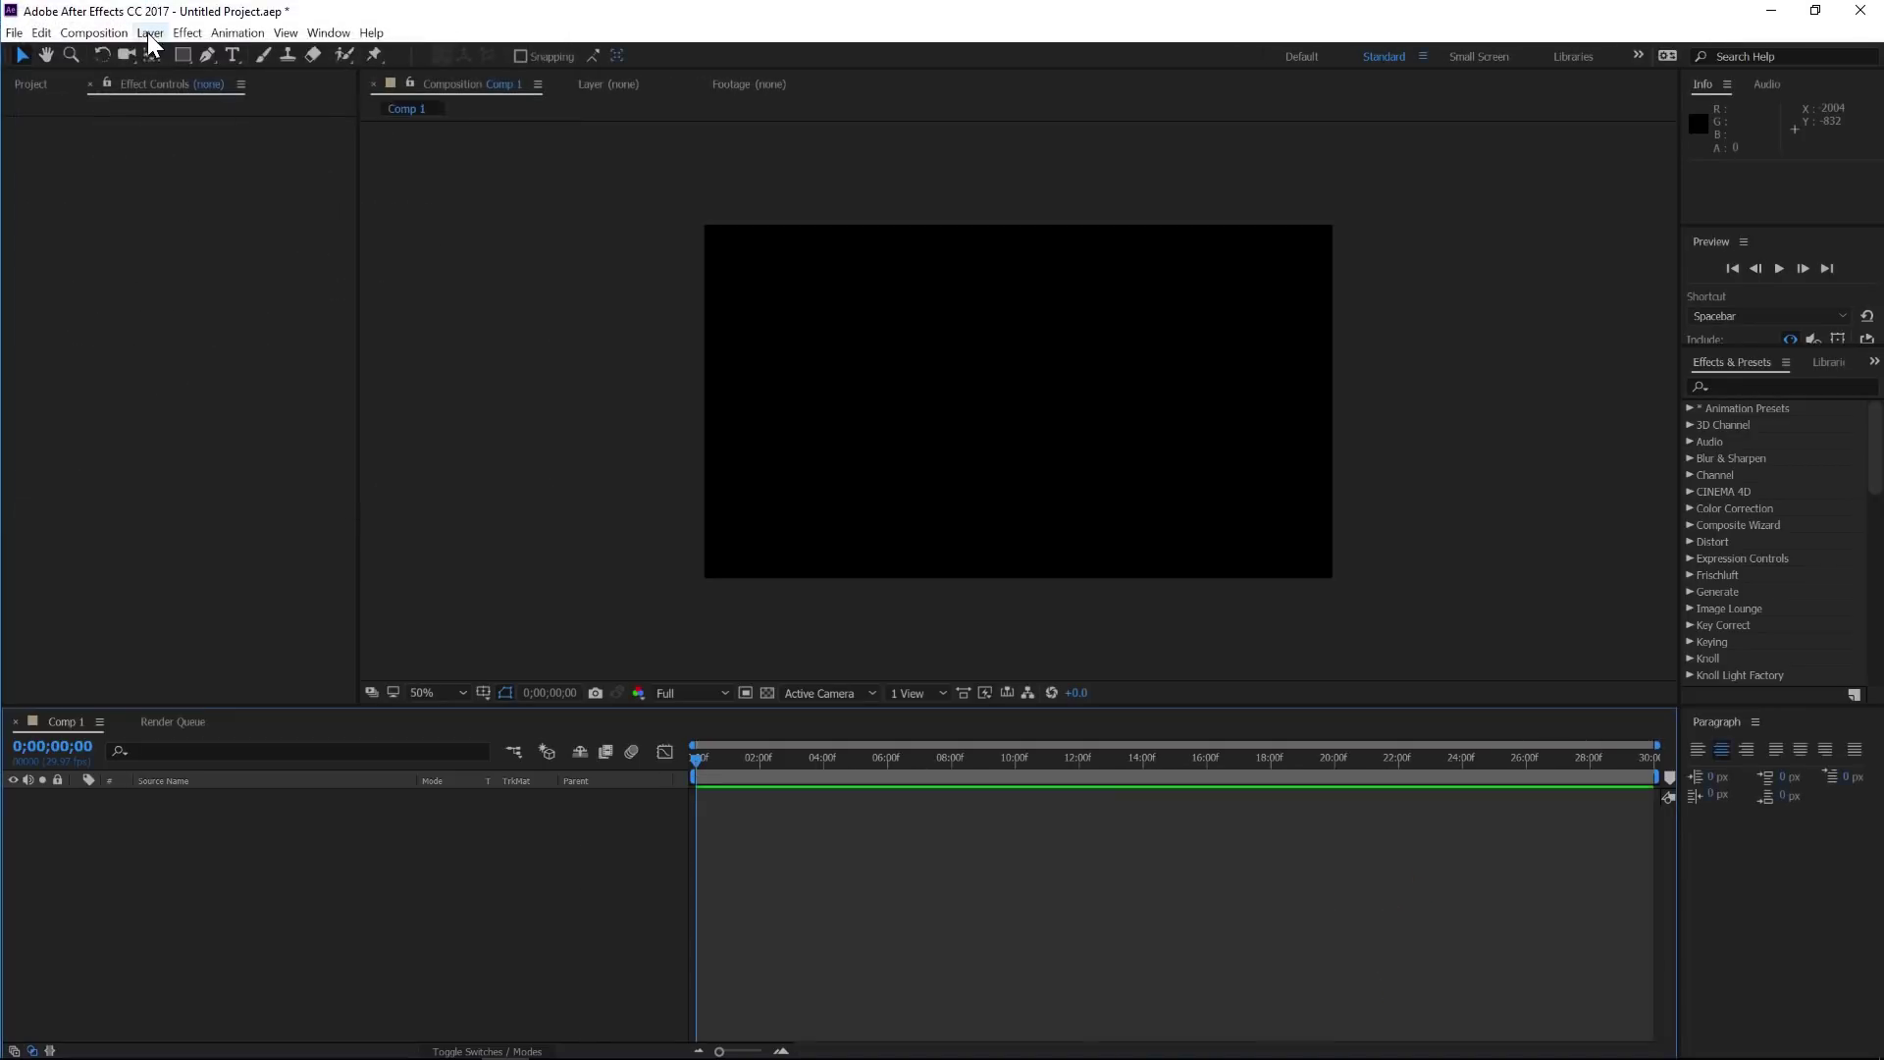
Step: Add a full-frame 1920×1080 Pale Orange Solid 1 layer to Comp 1
click(157, 32)
mouse_move(172, 59)
click(505, 74)
click(276, 398)
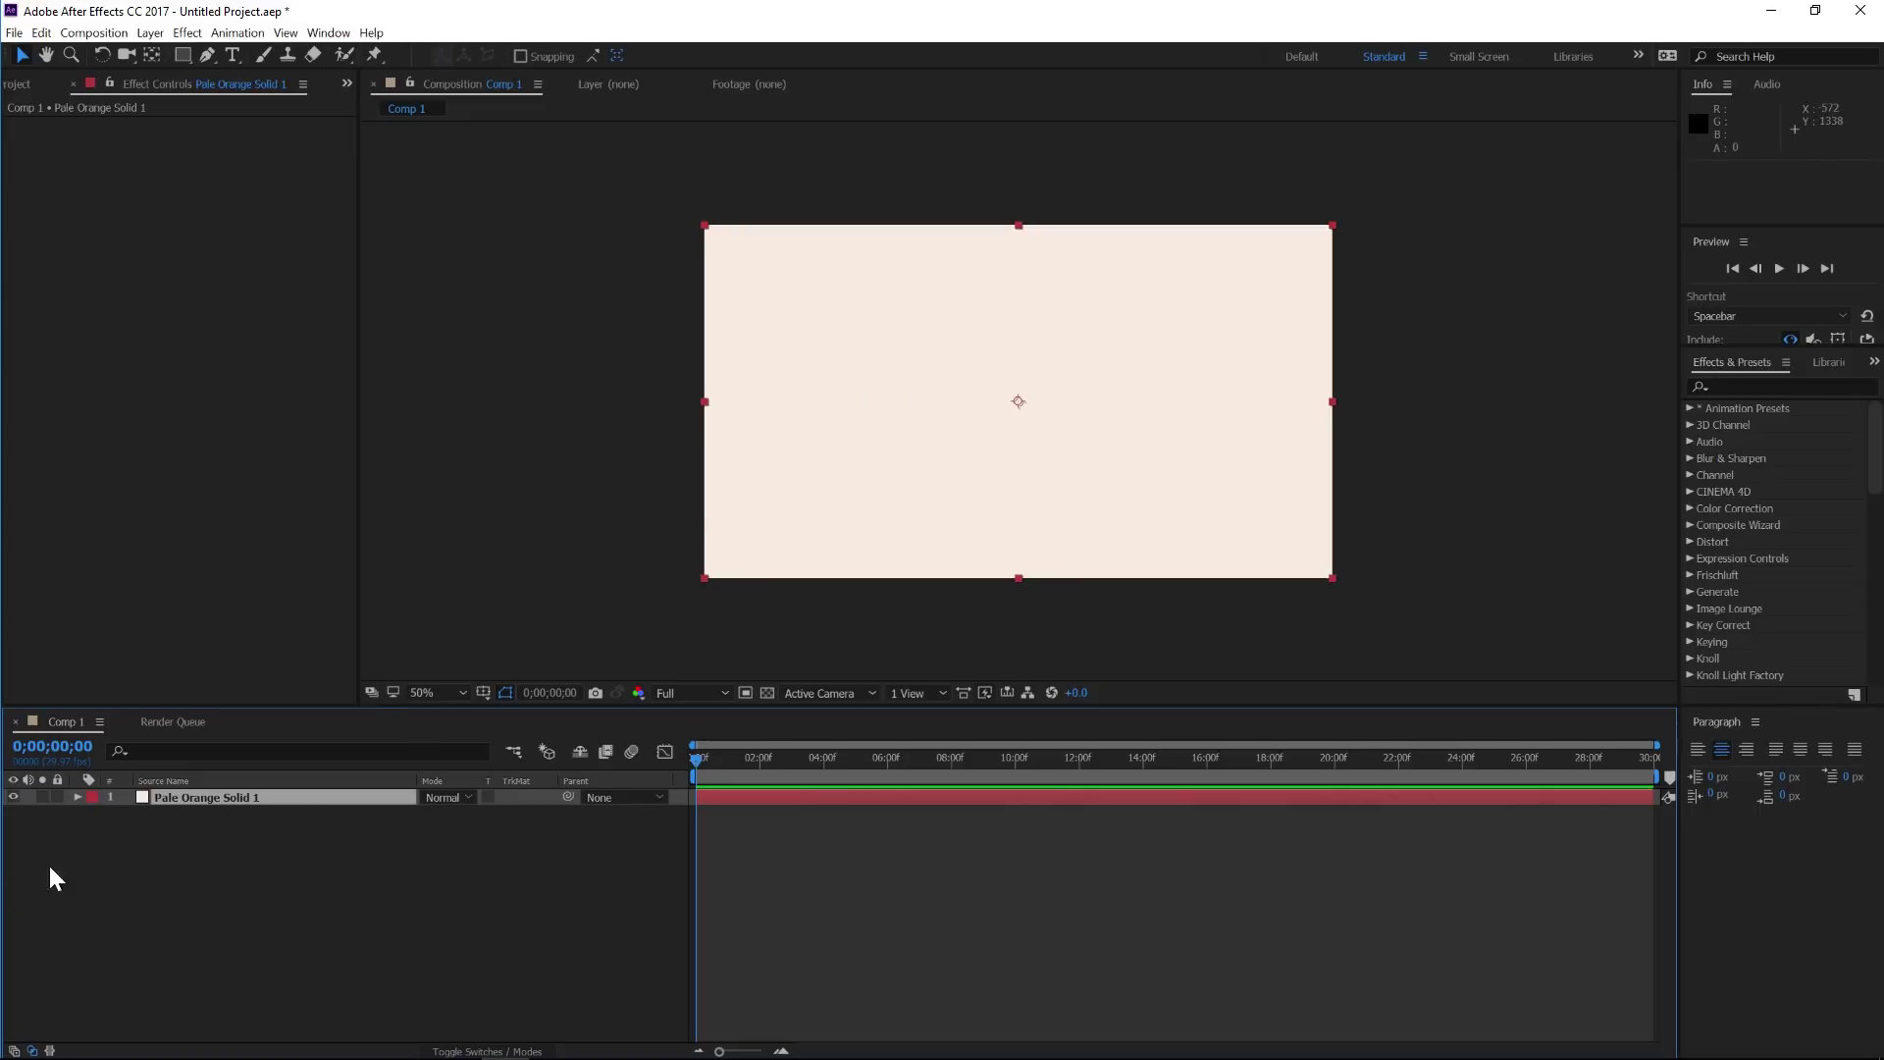
Step: Search 'UI' in Effects & Presets and apply UI_Grids_v1.2 to the pale orange solid
click(248, 799)
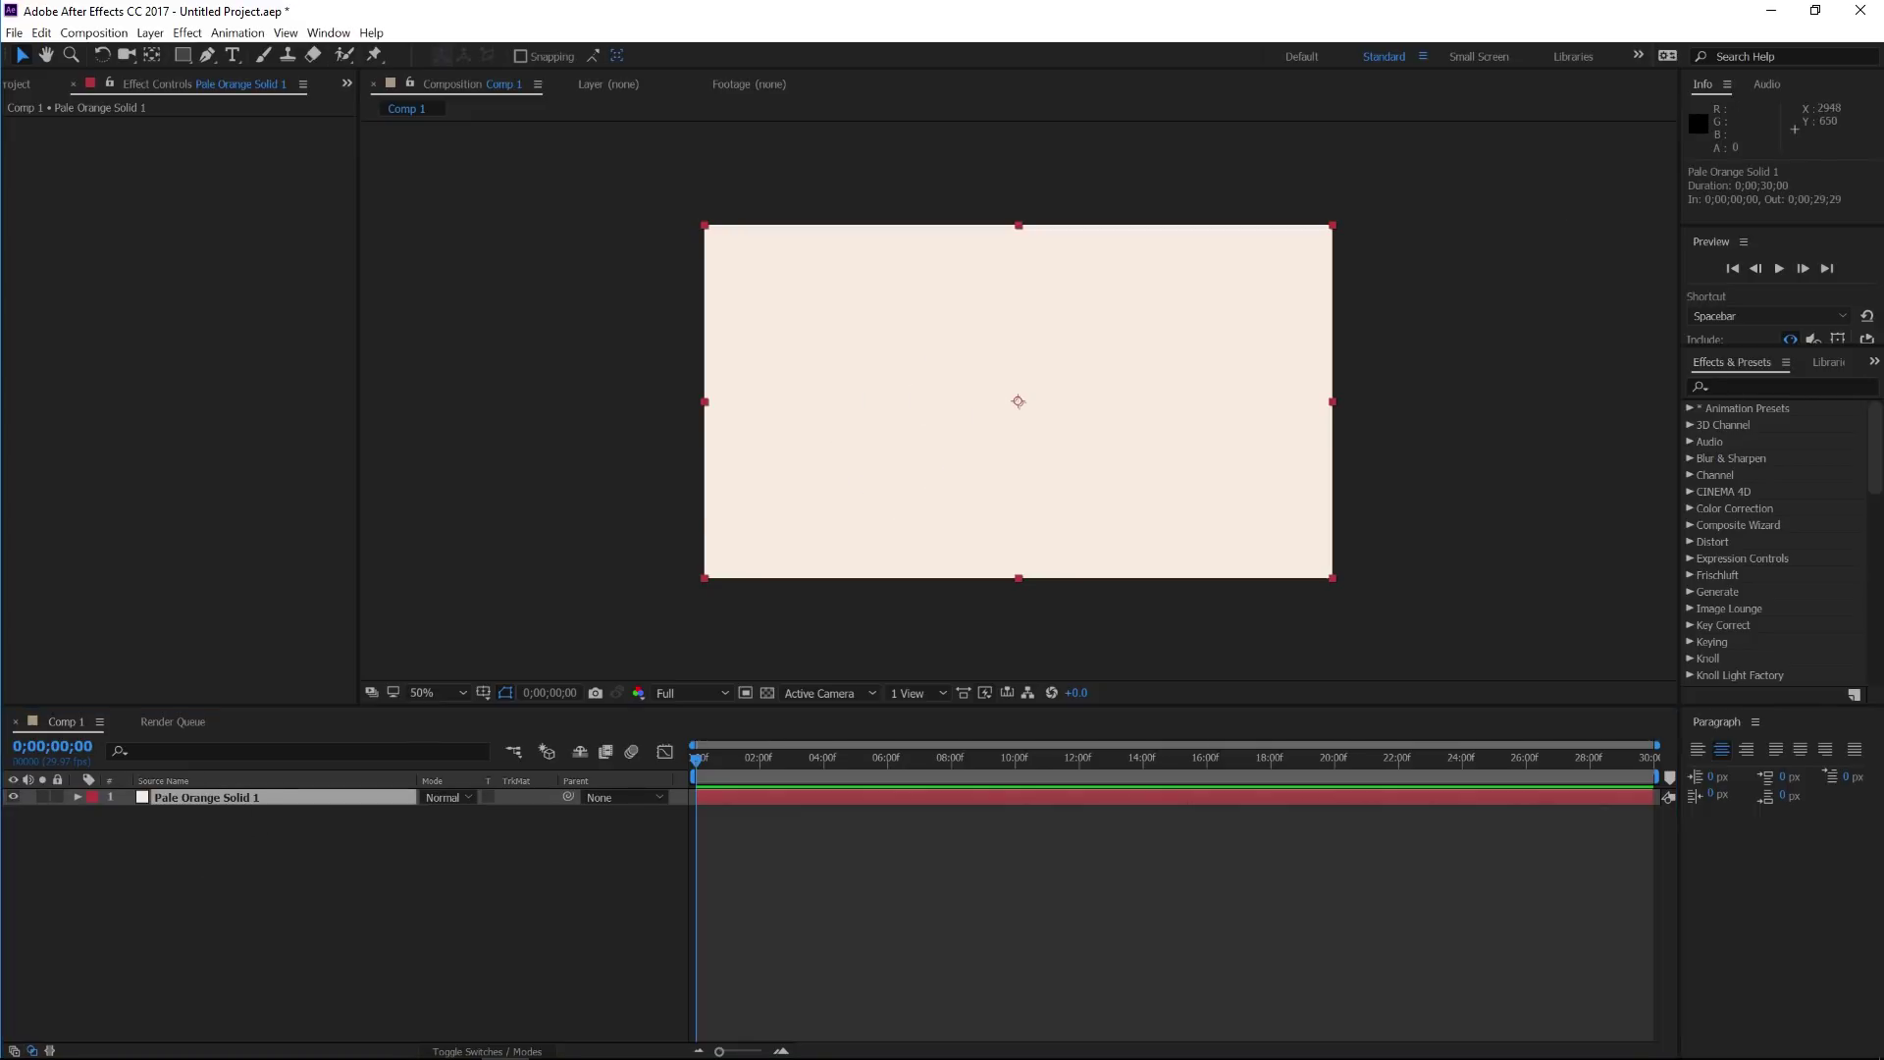
click(1737, 386)
text(UI)
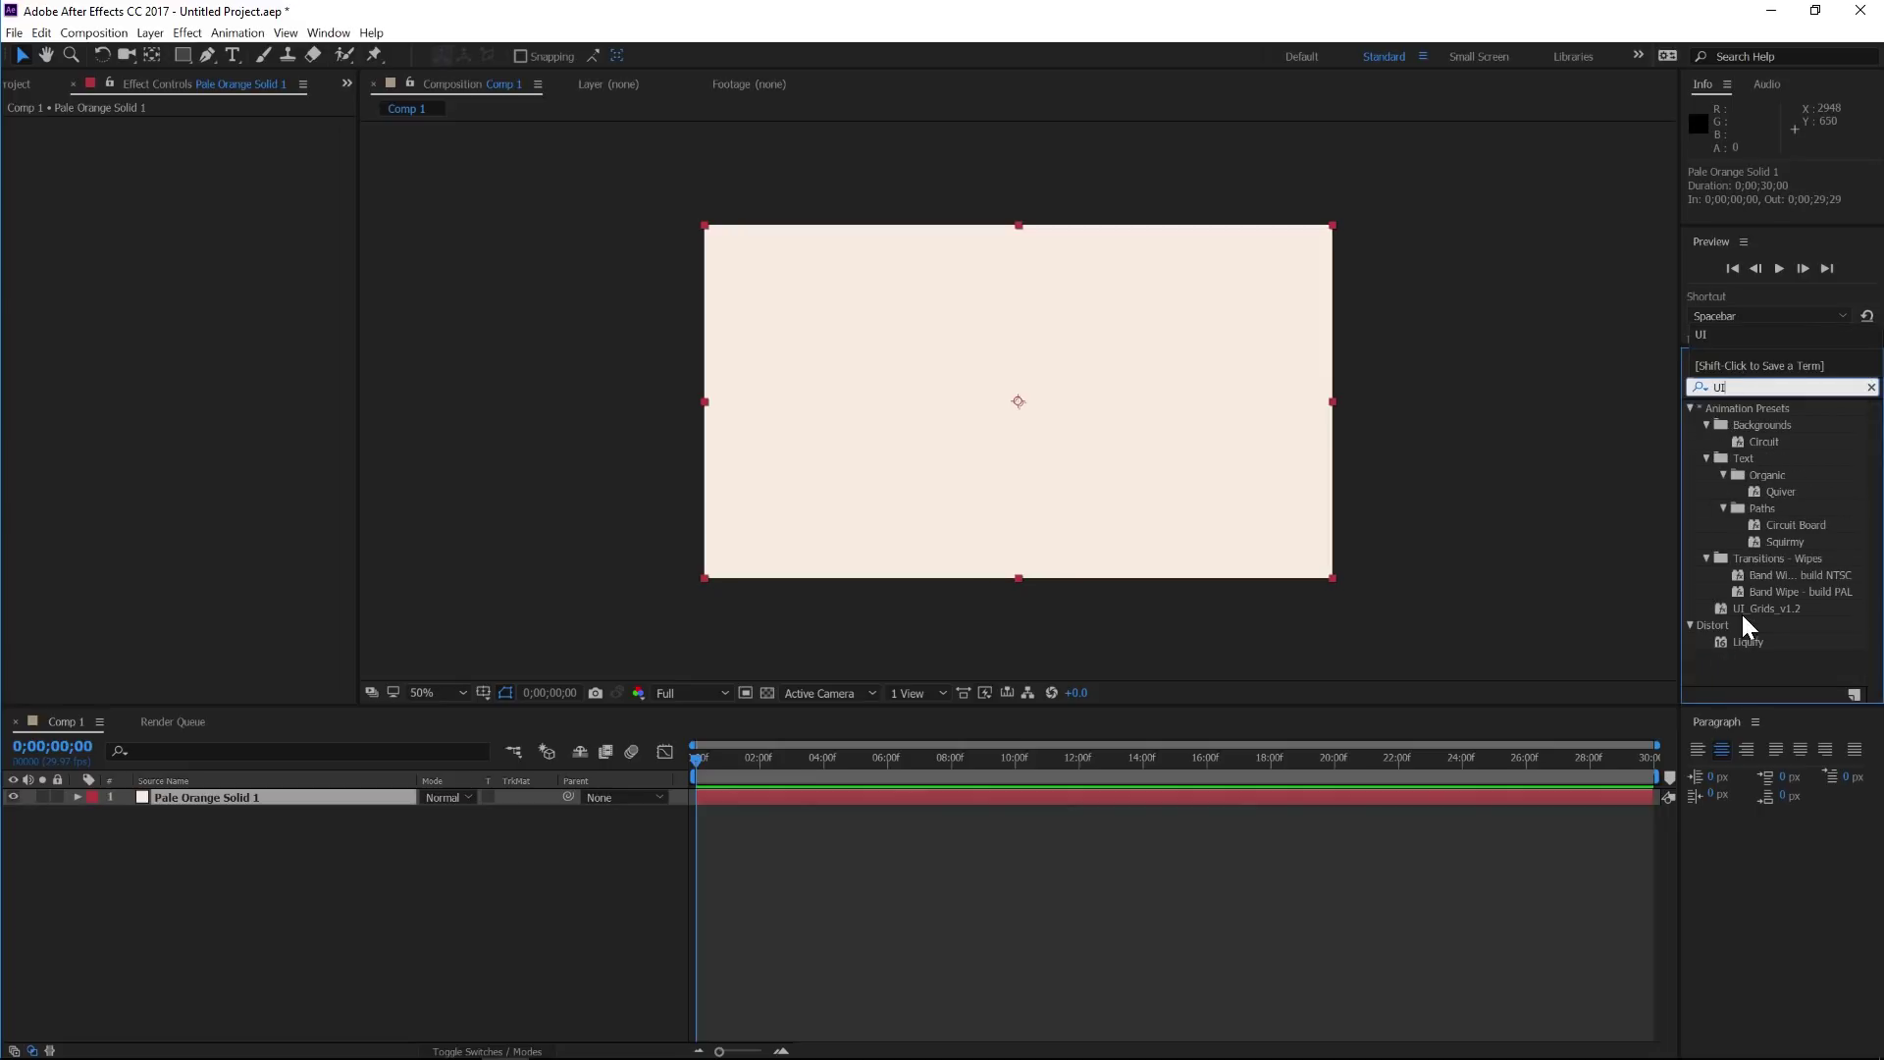
click(1775, 609)
drag(1763, 616, 957, 312)
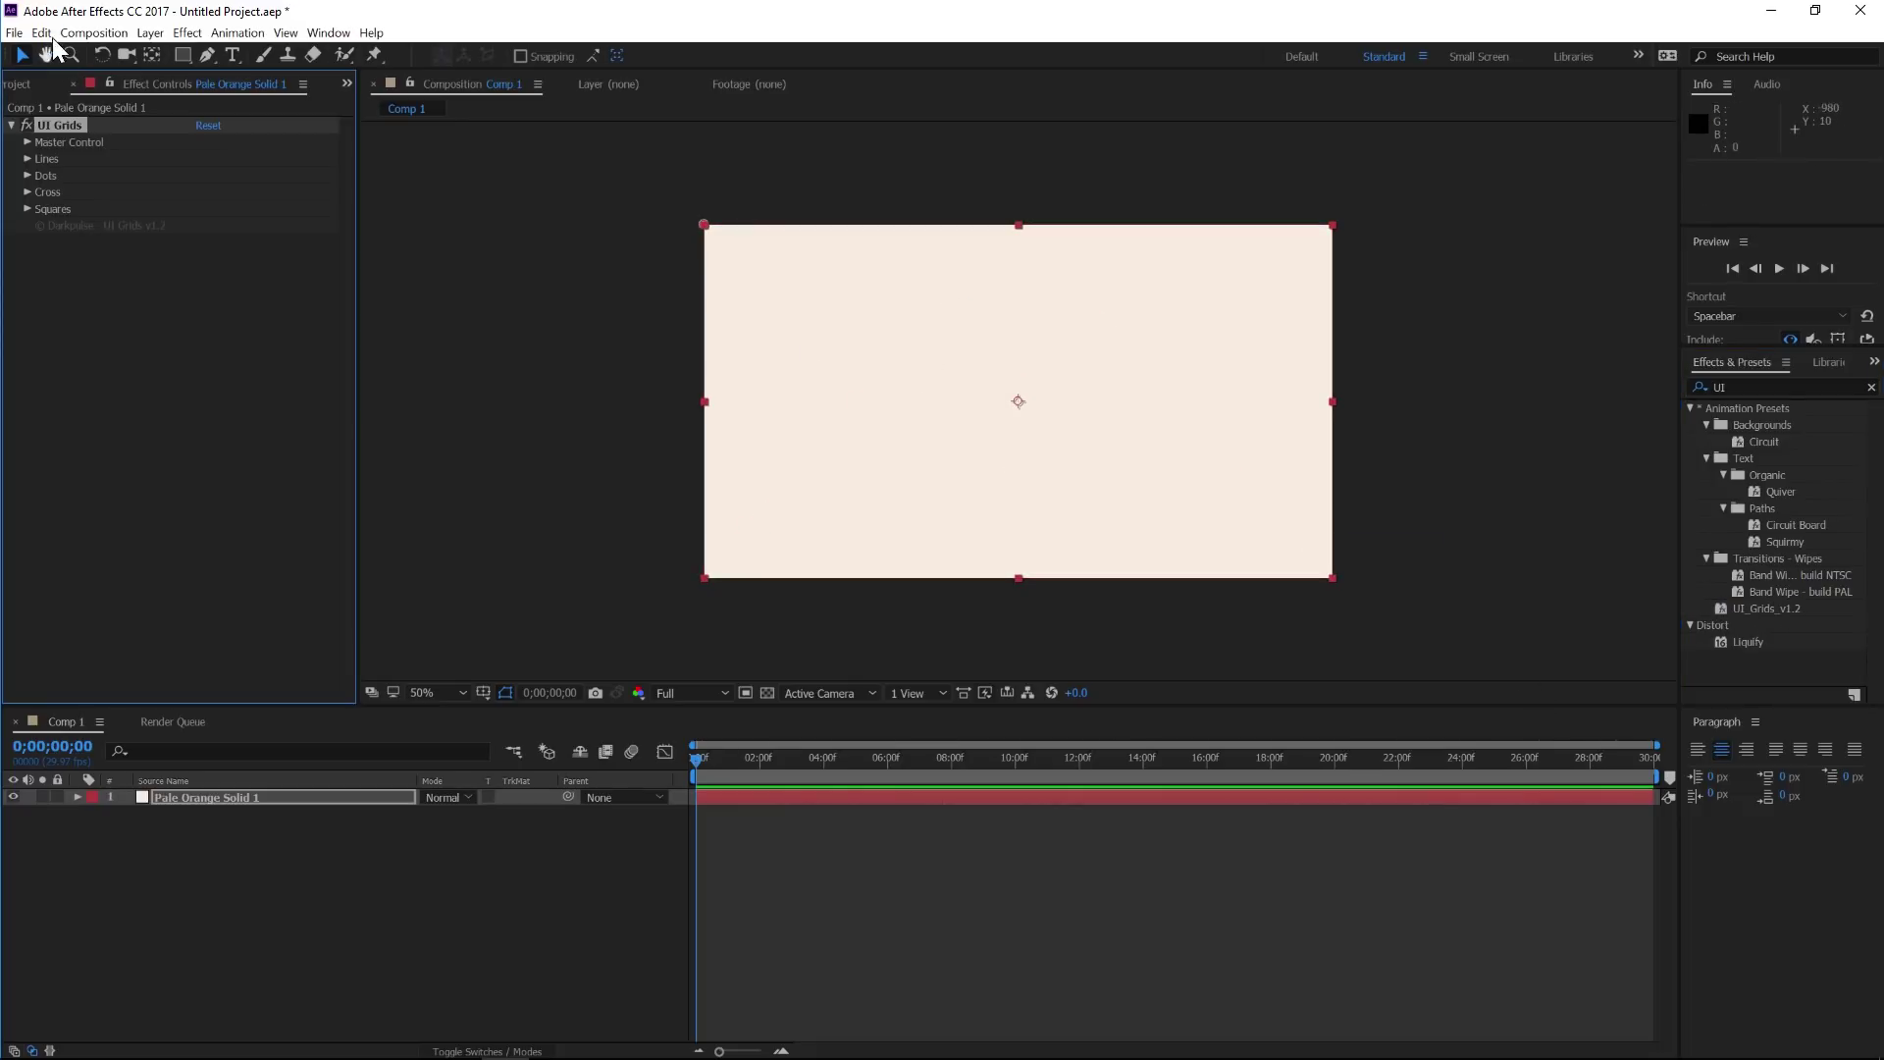
key(Delete)
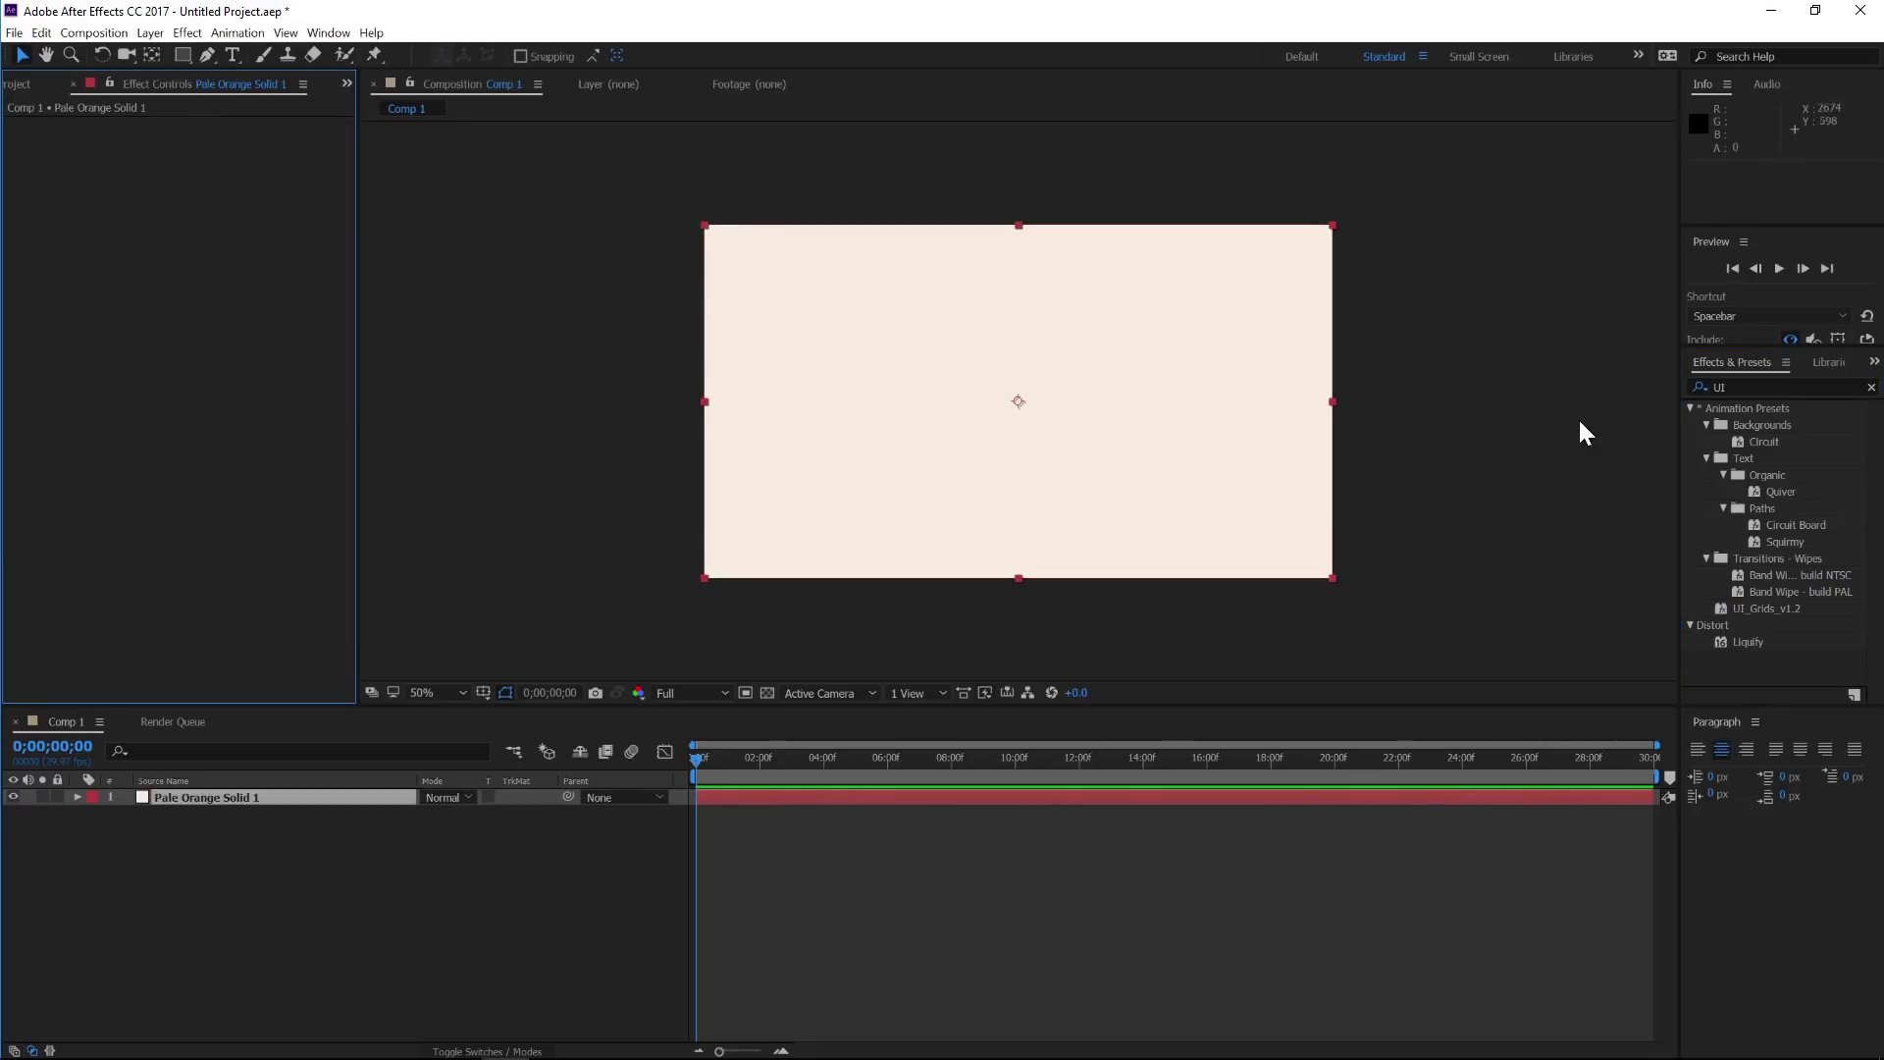
double_click(1755, 617)
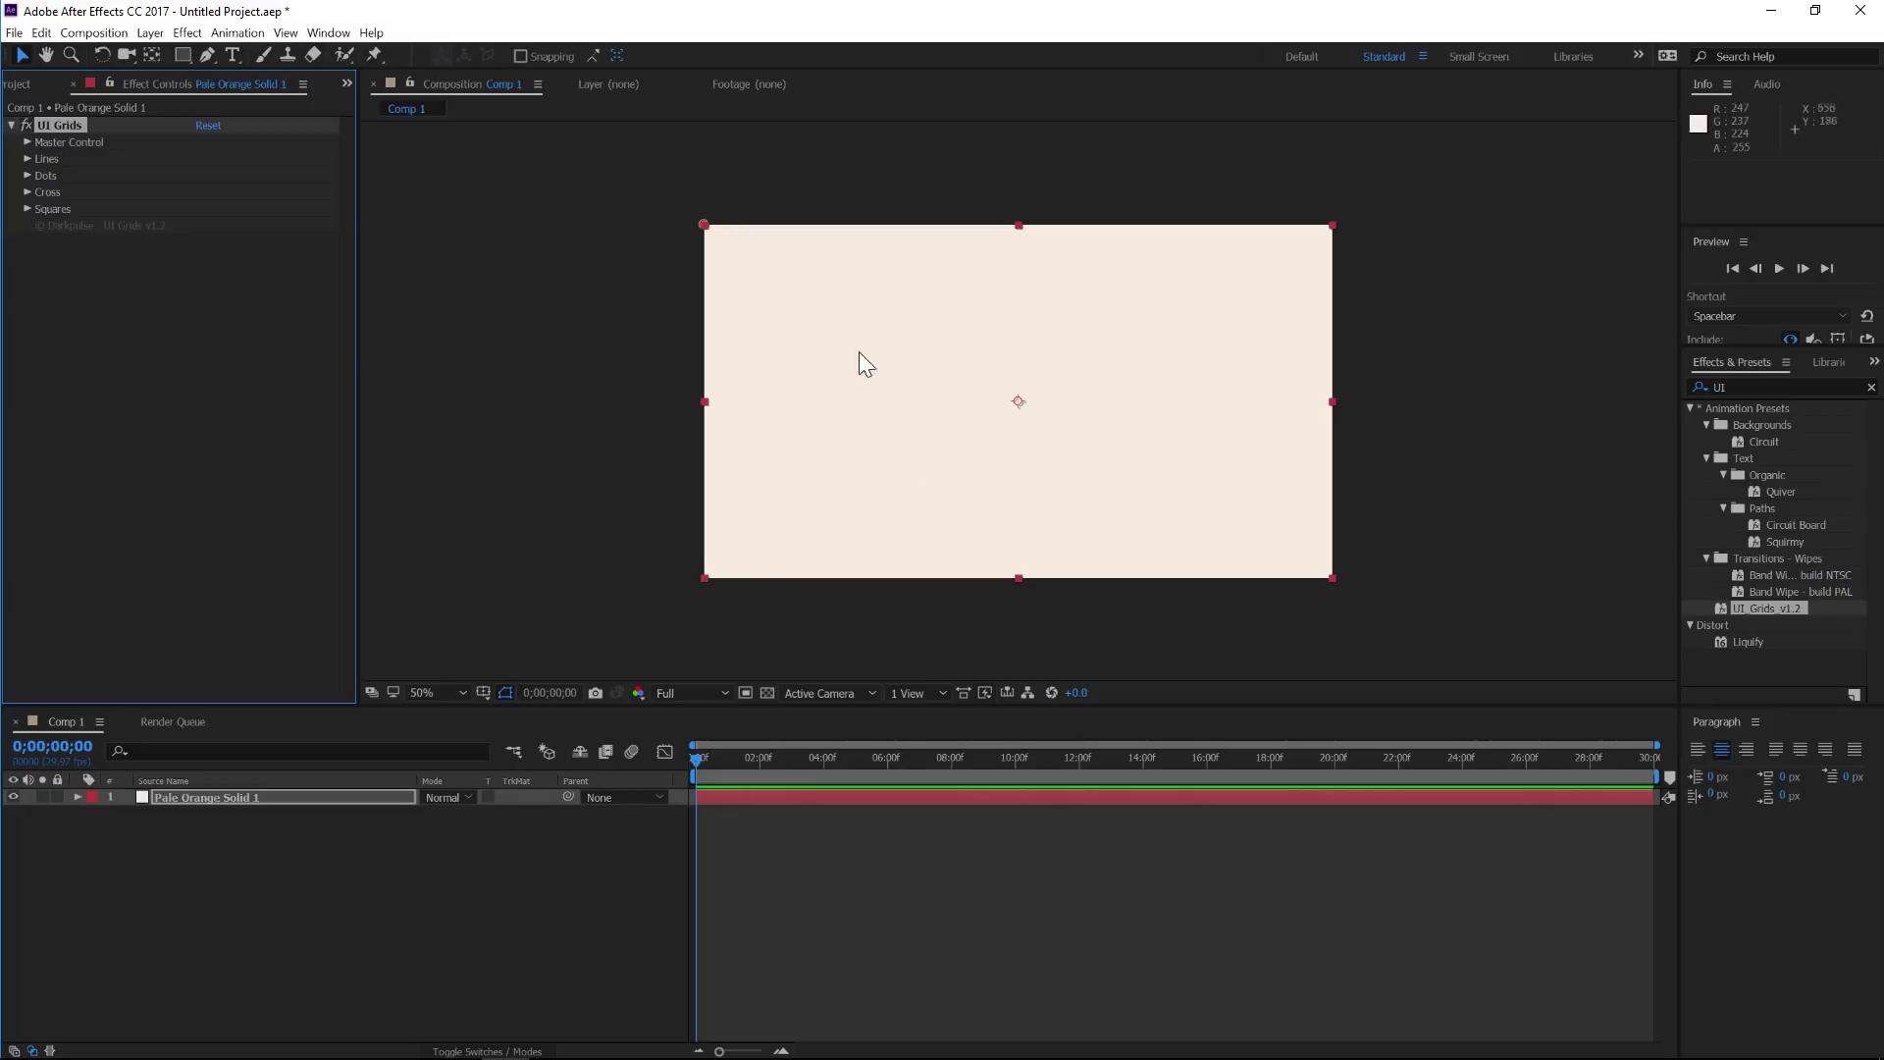
Step: Inspect the Master Control grid colour, keeping black, then delete the pale orange solid layer
click(27, 142)
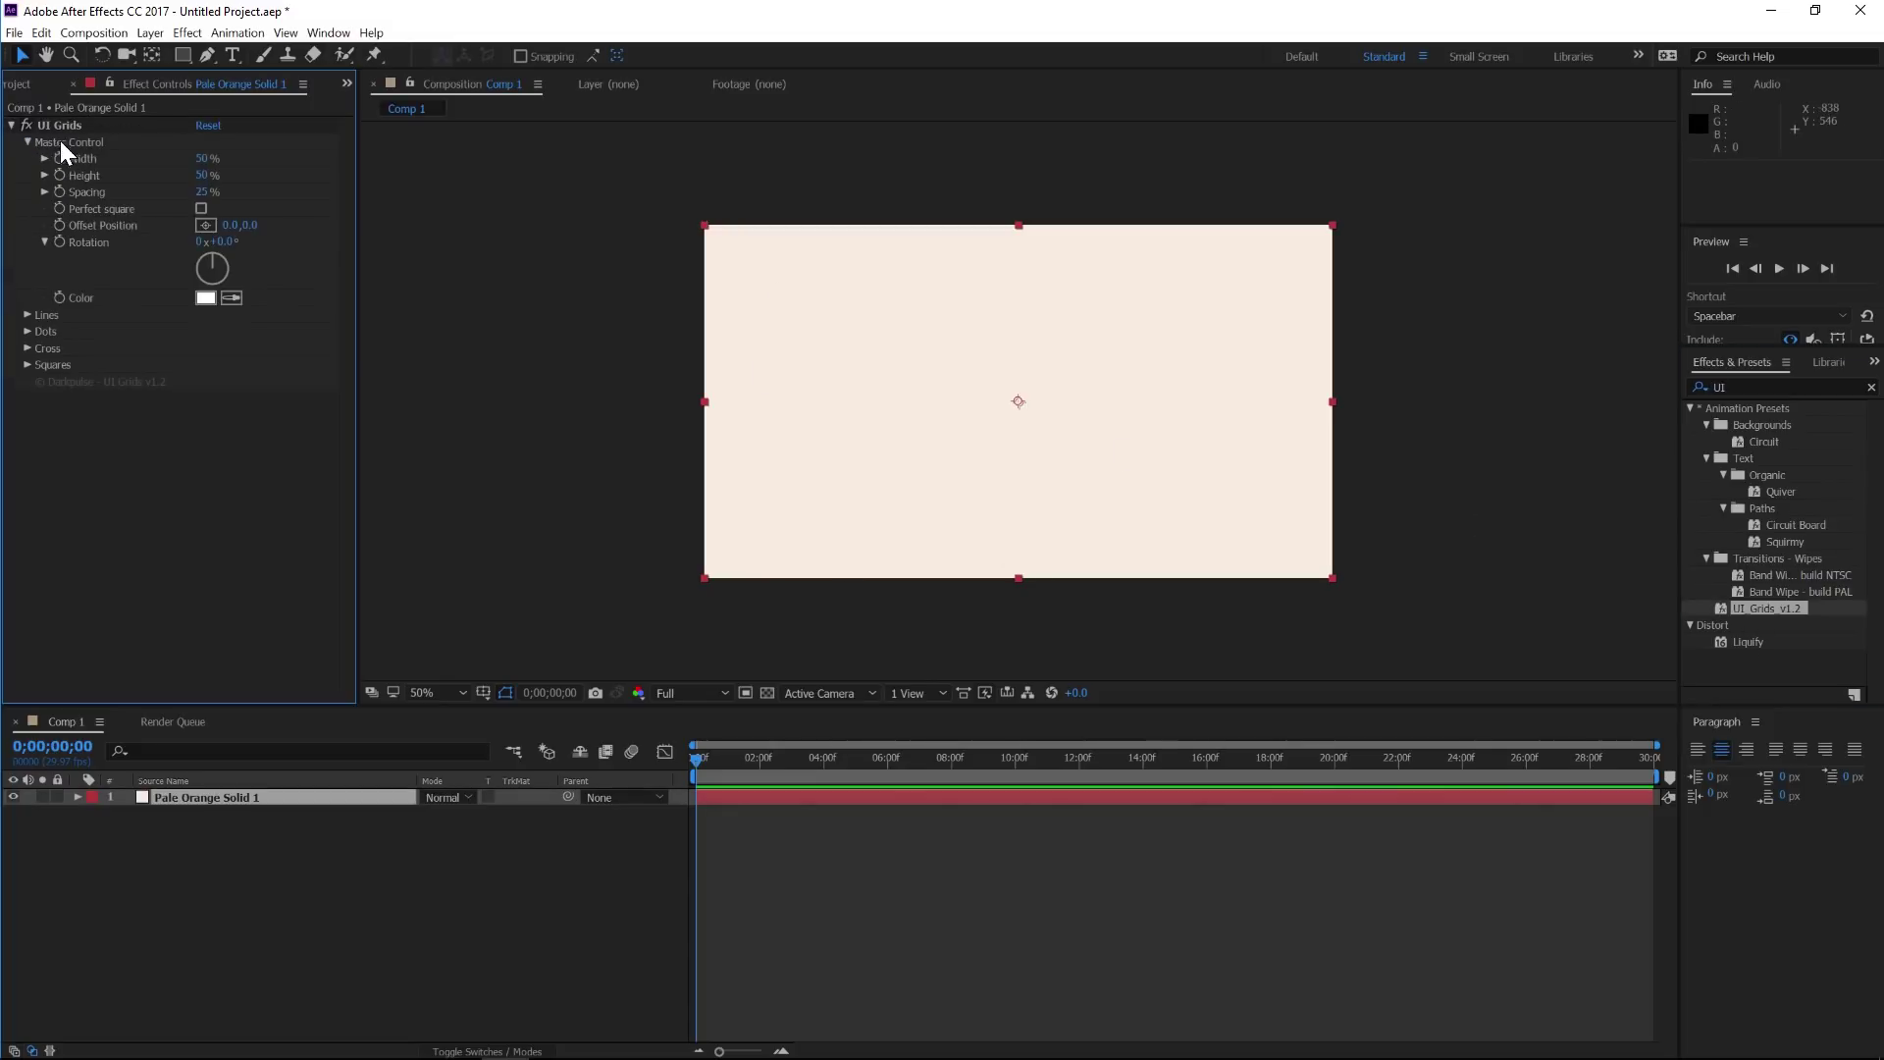
click(206, 298)
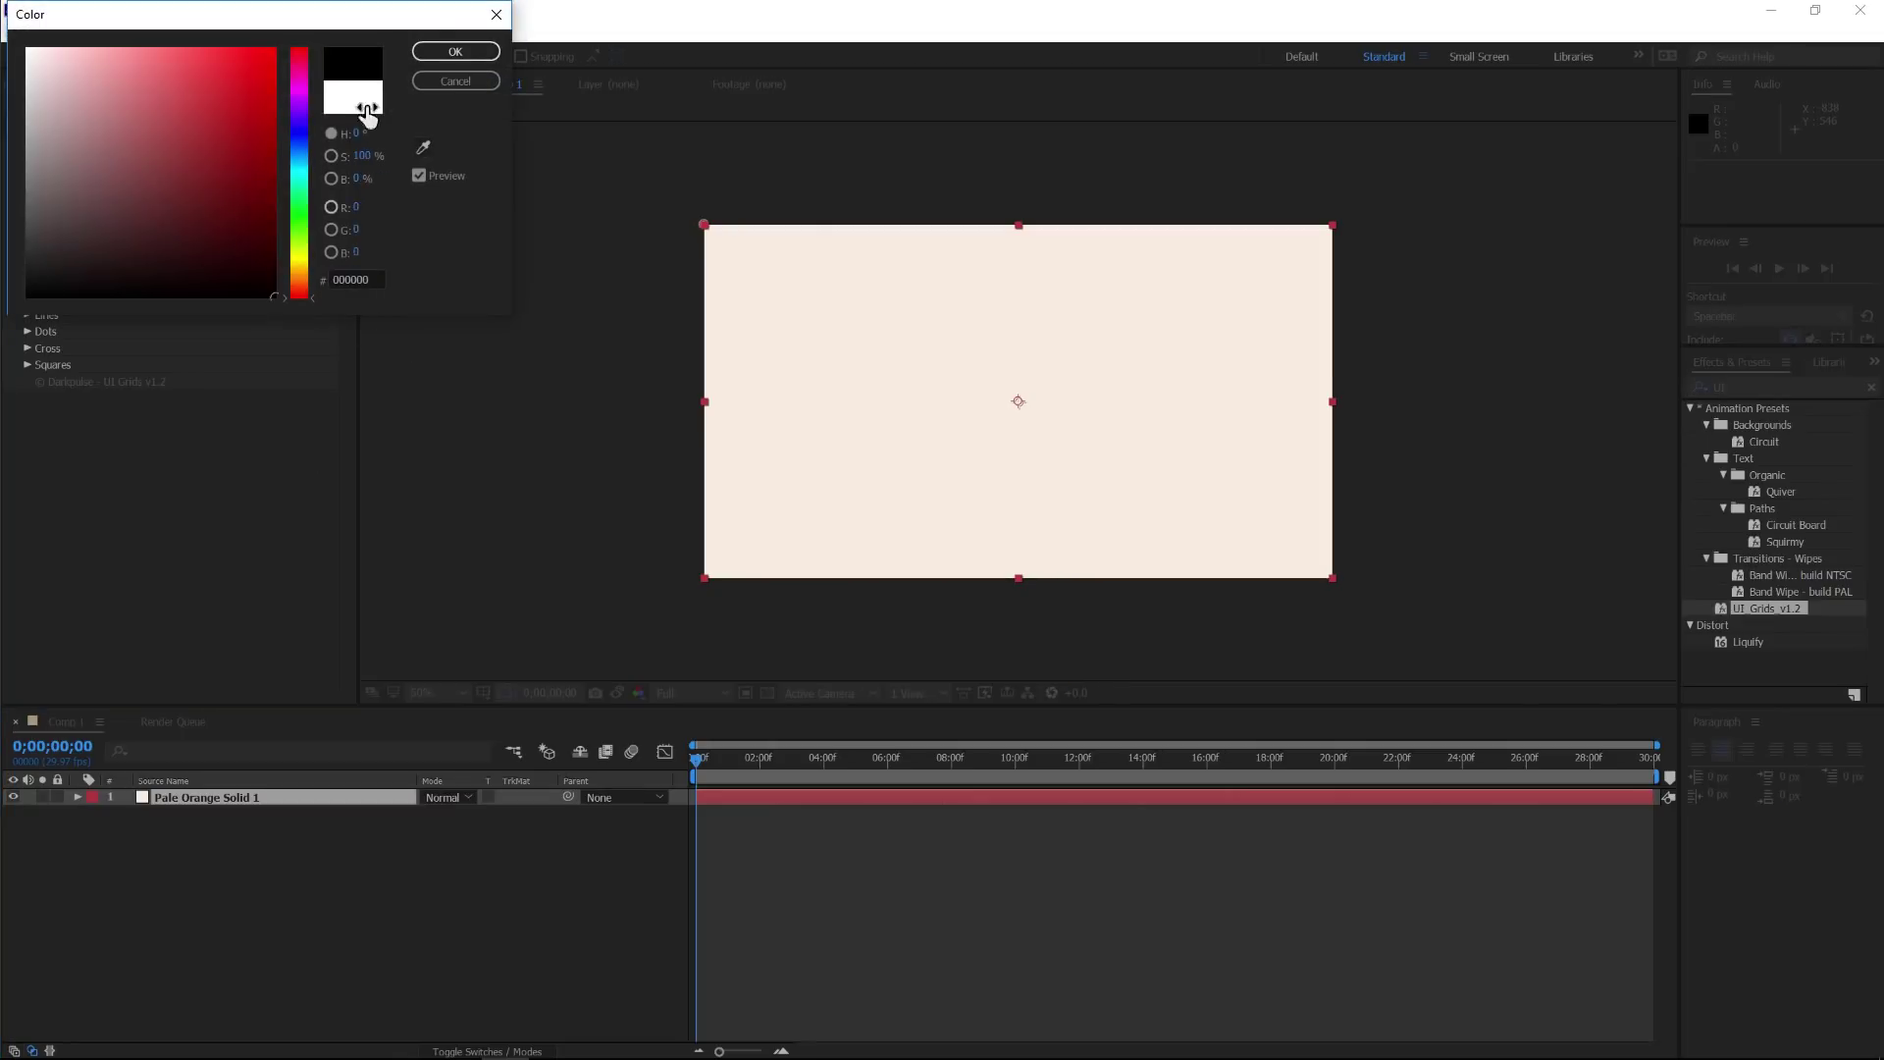
click(456, 51)
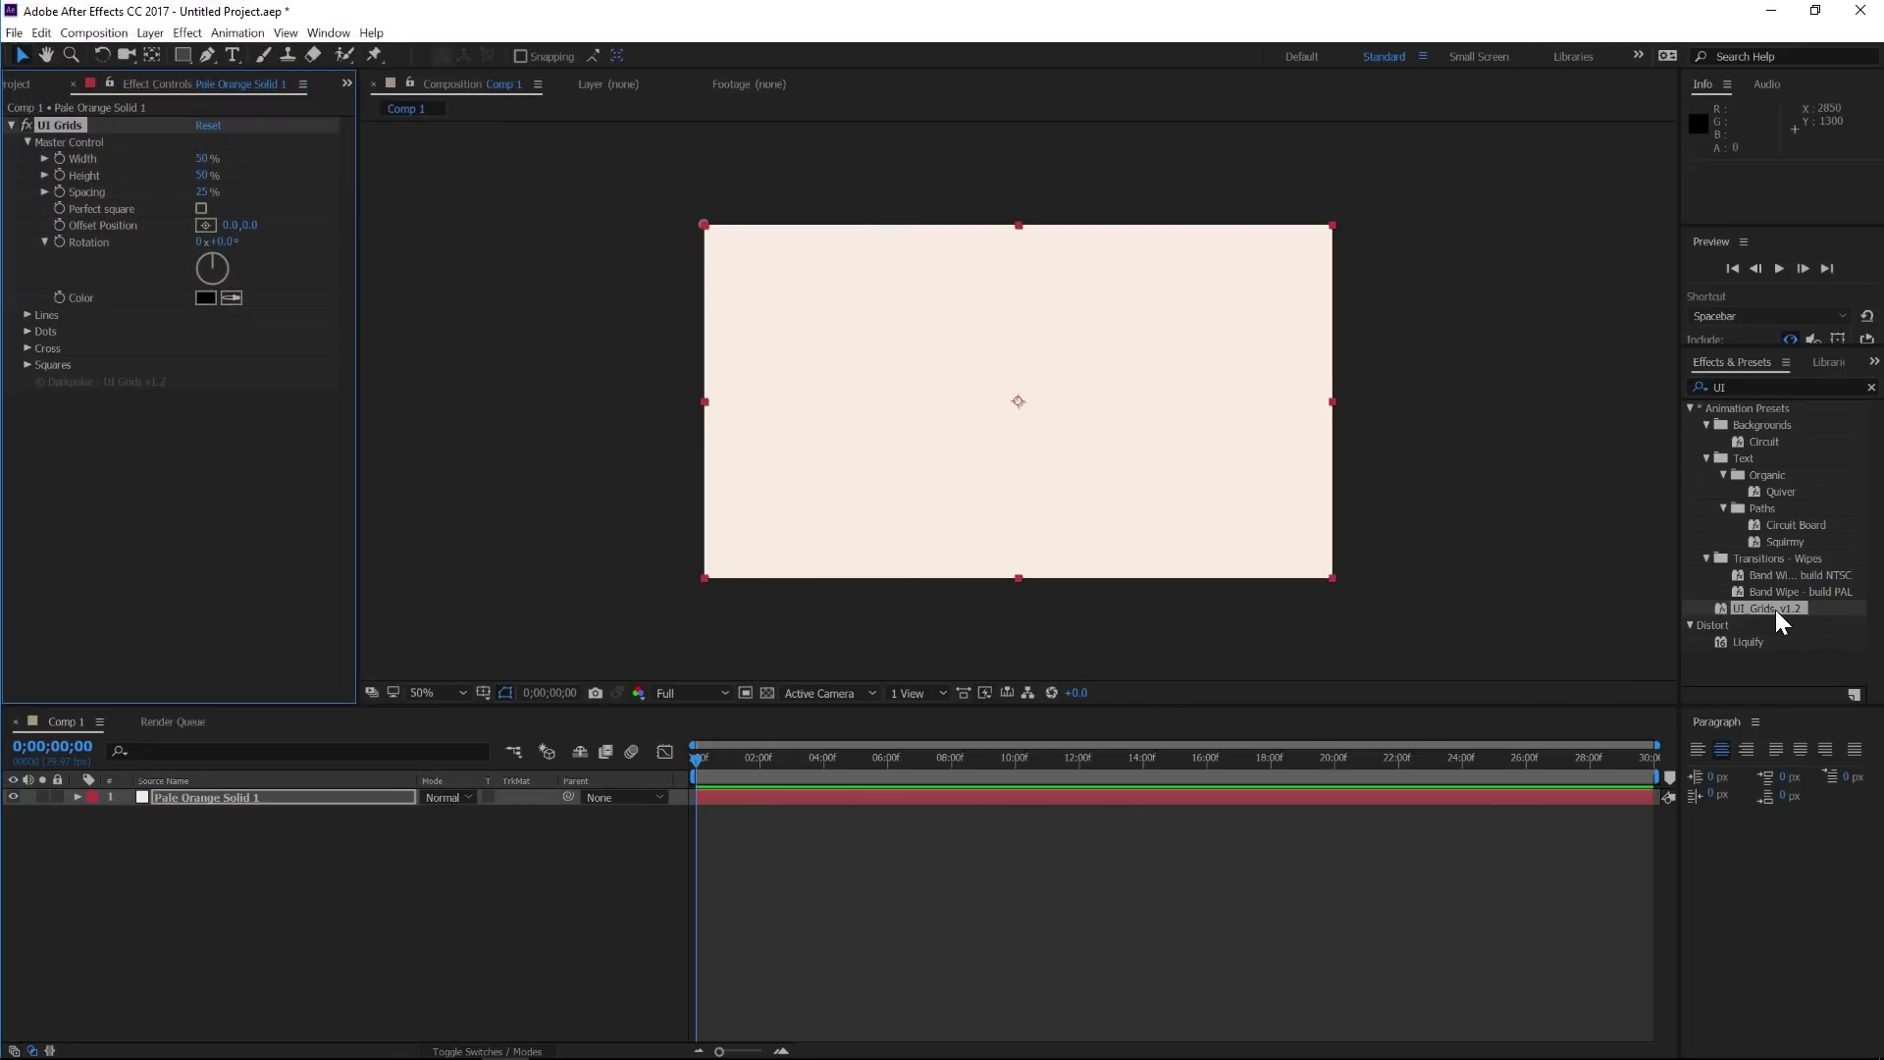
click(157, 791)
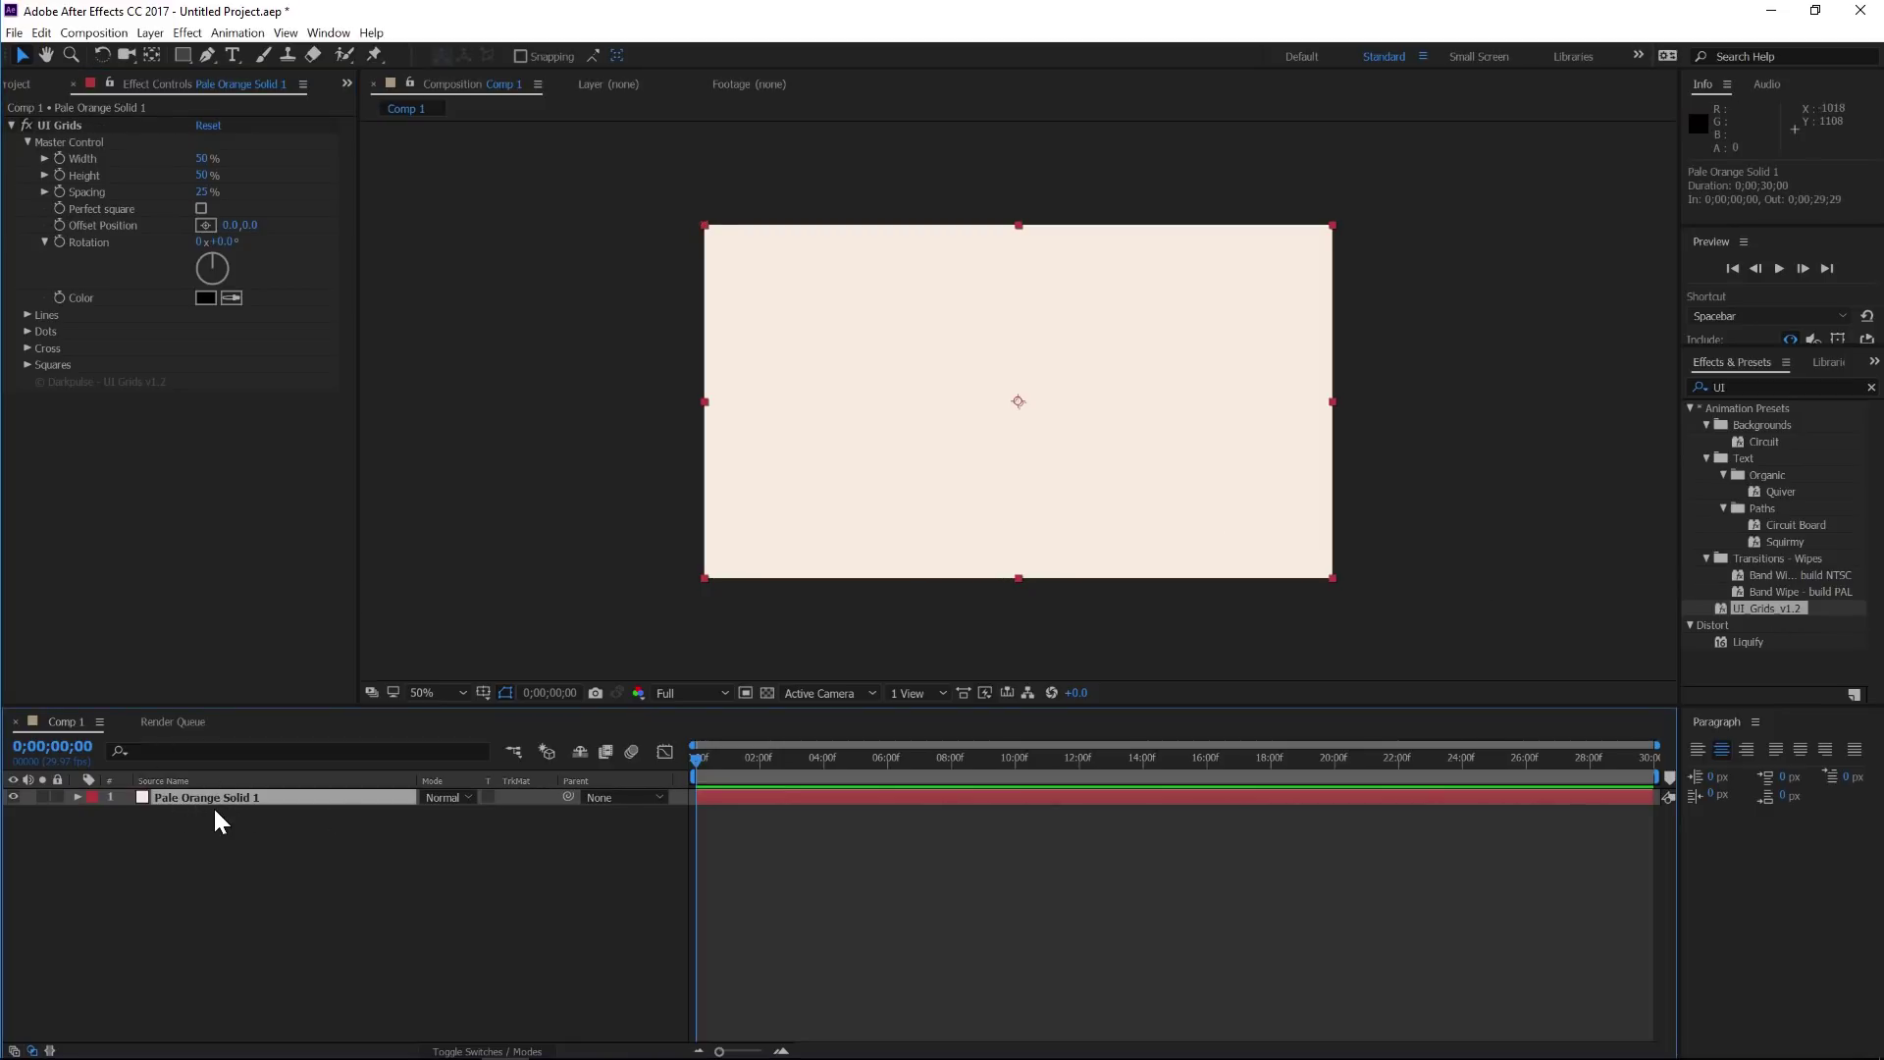
key(Delete)
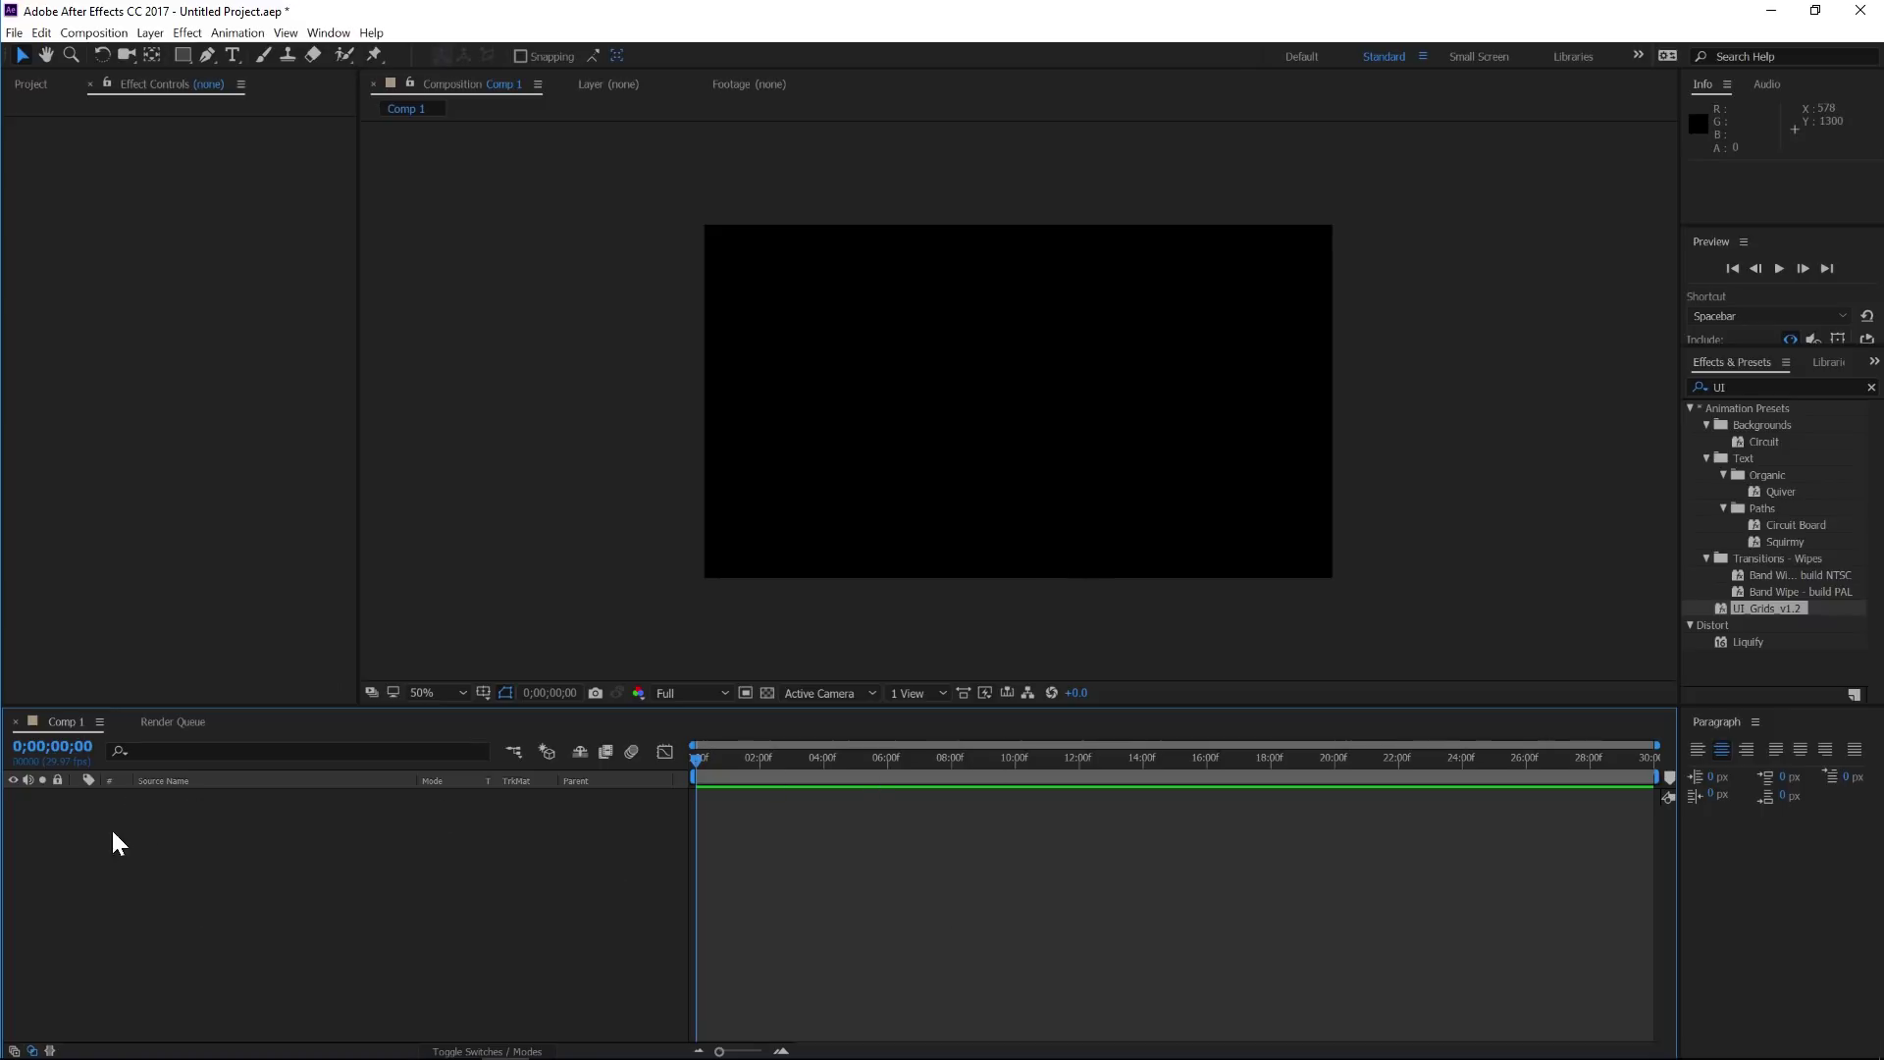
Step: Add UI_Grids_v1.2 as Shape Layer 1, widening the grid to 113% with denser spacing
drag(1767, 606, 1352, 562)
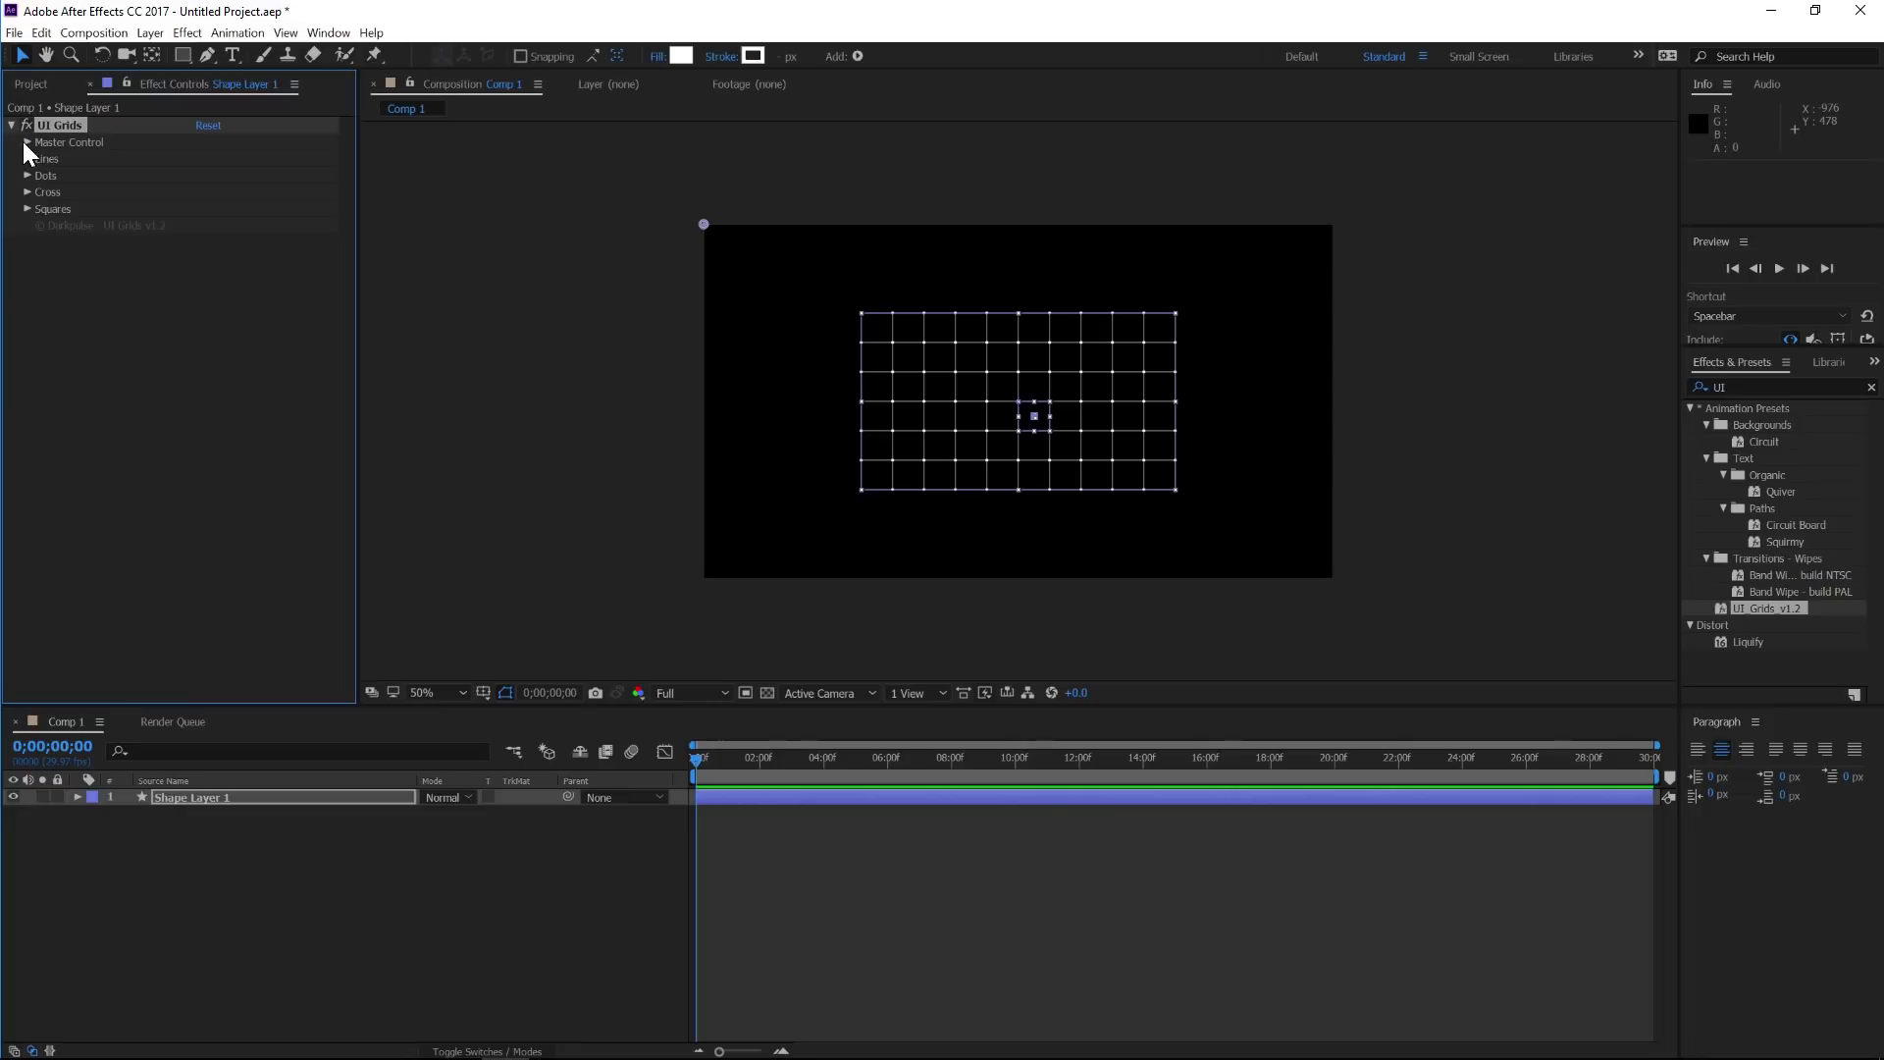
click(27, 142)
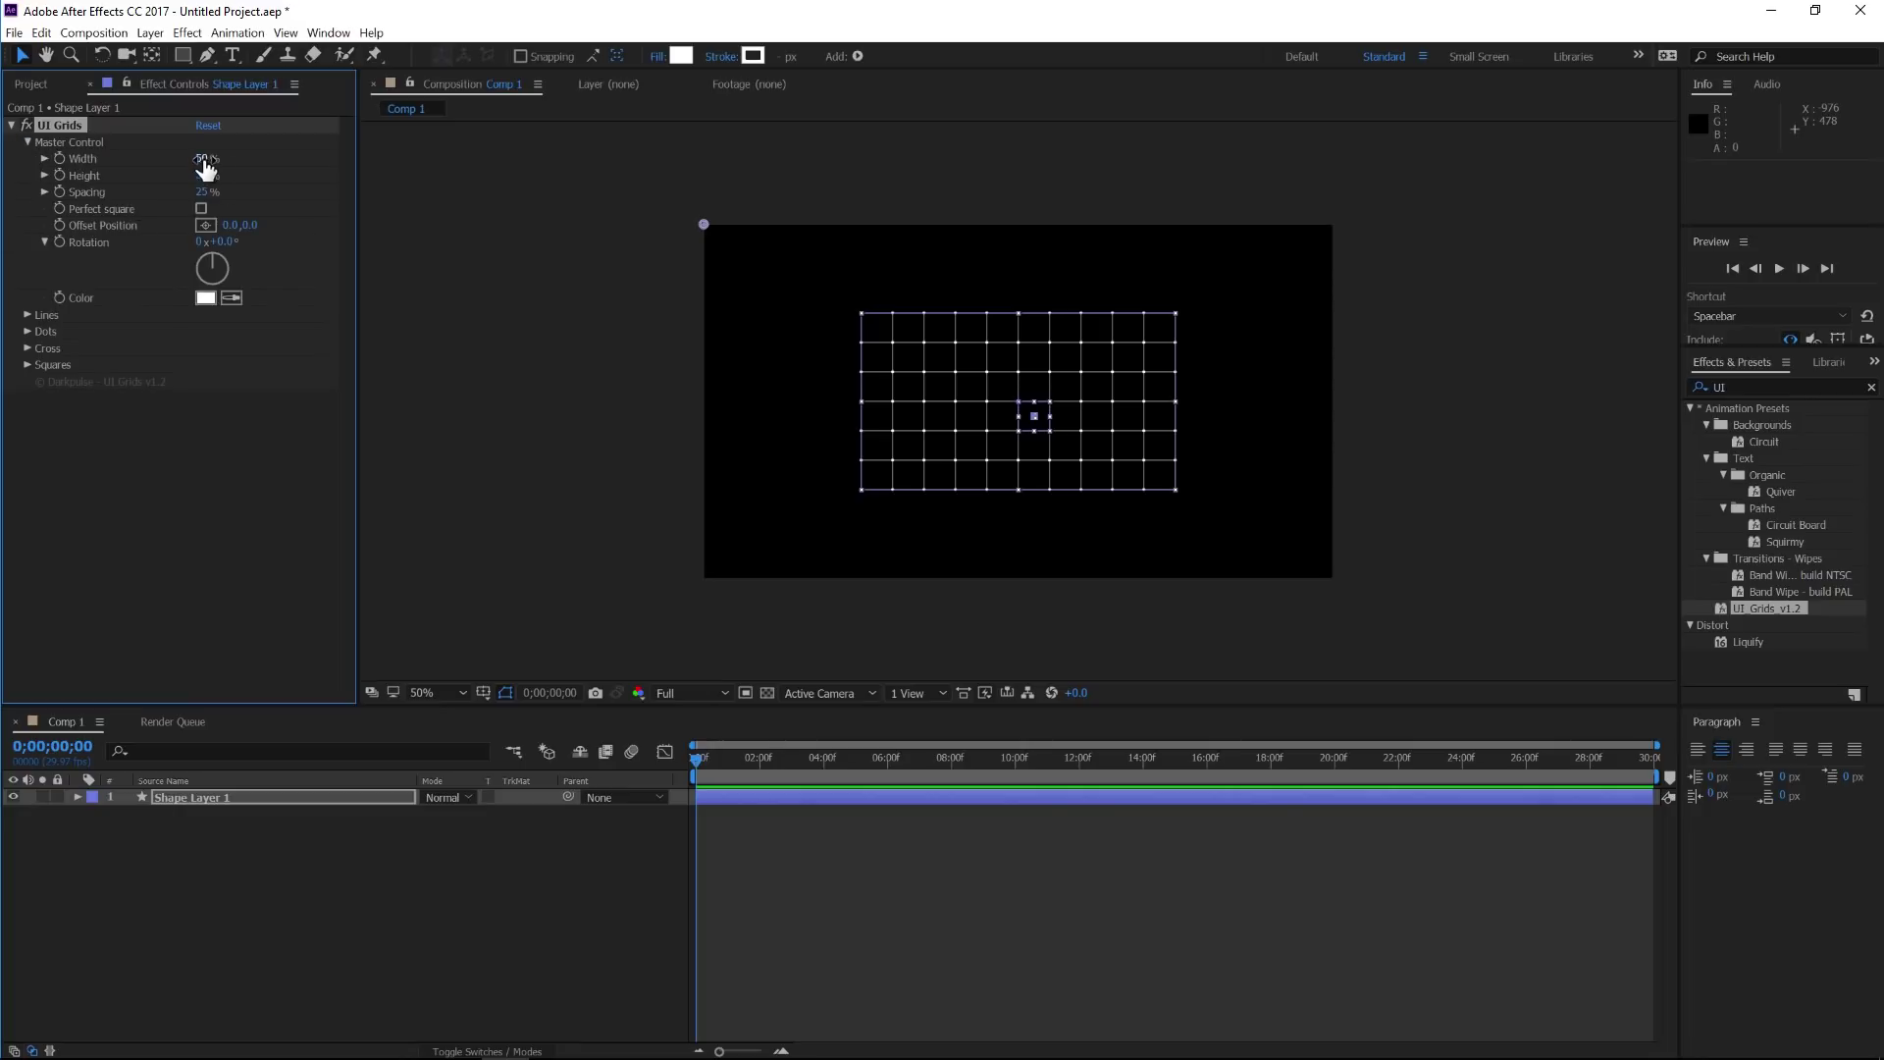
drag(203, 160, 387, 253)
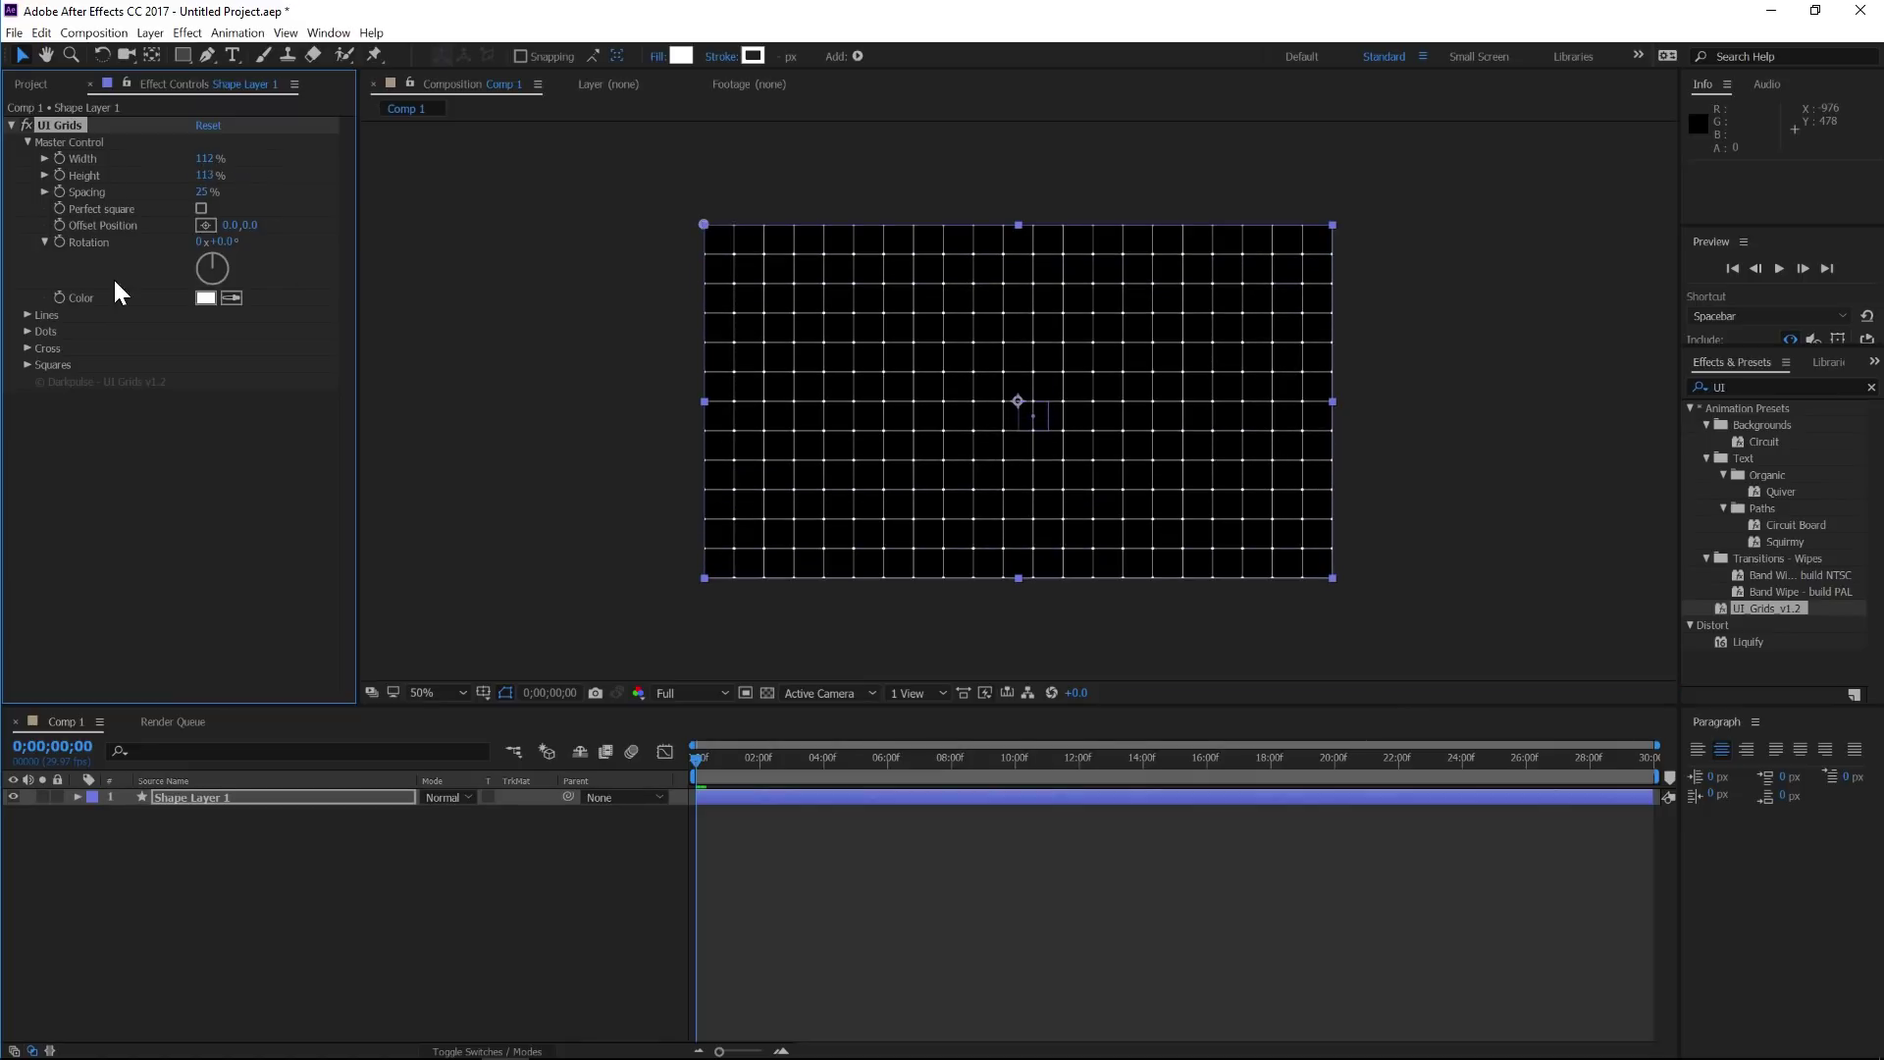
click(202, 197)
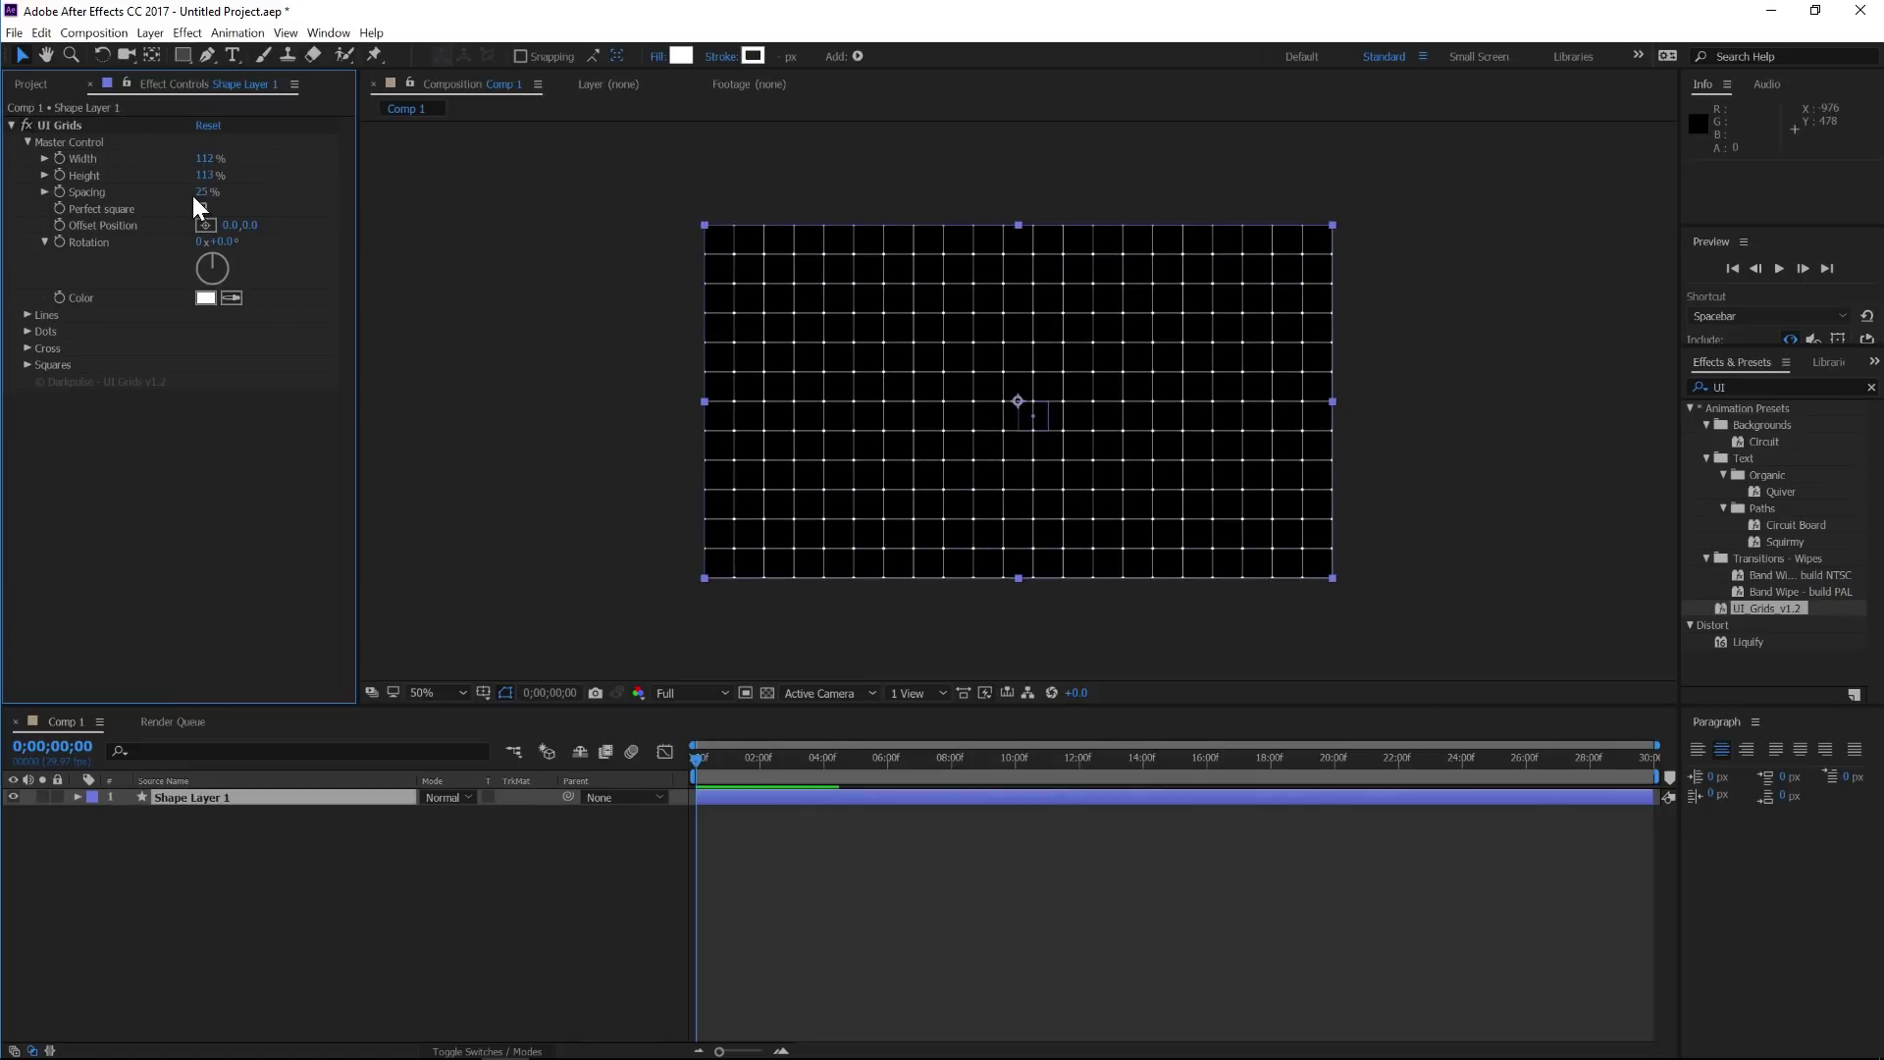
drag(204, 192, 244, 208)
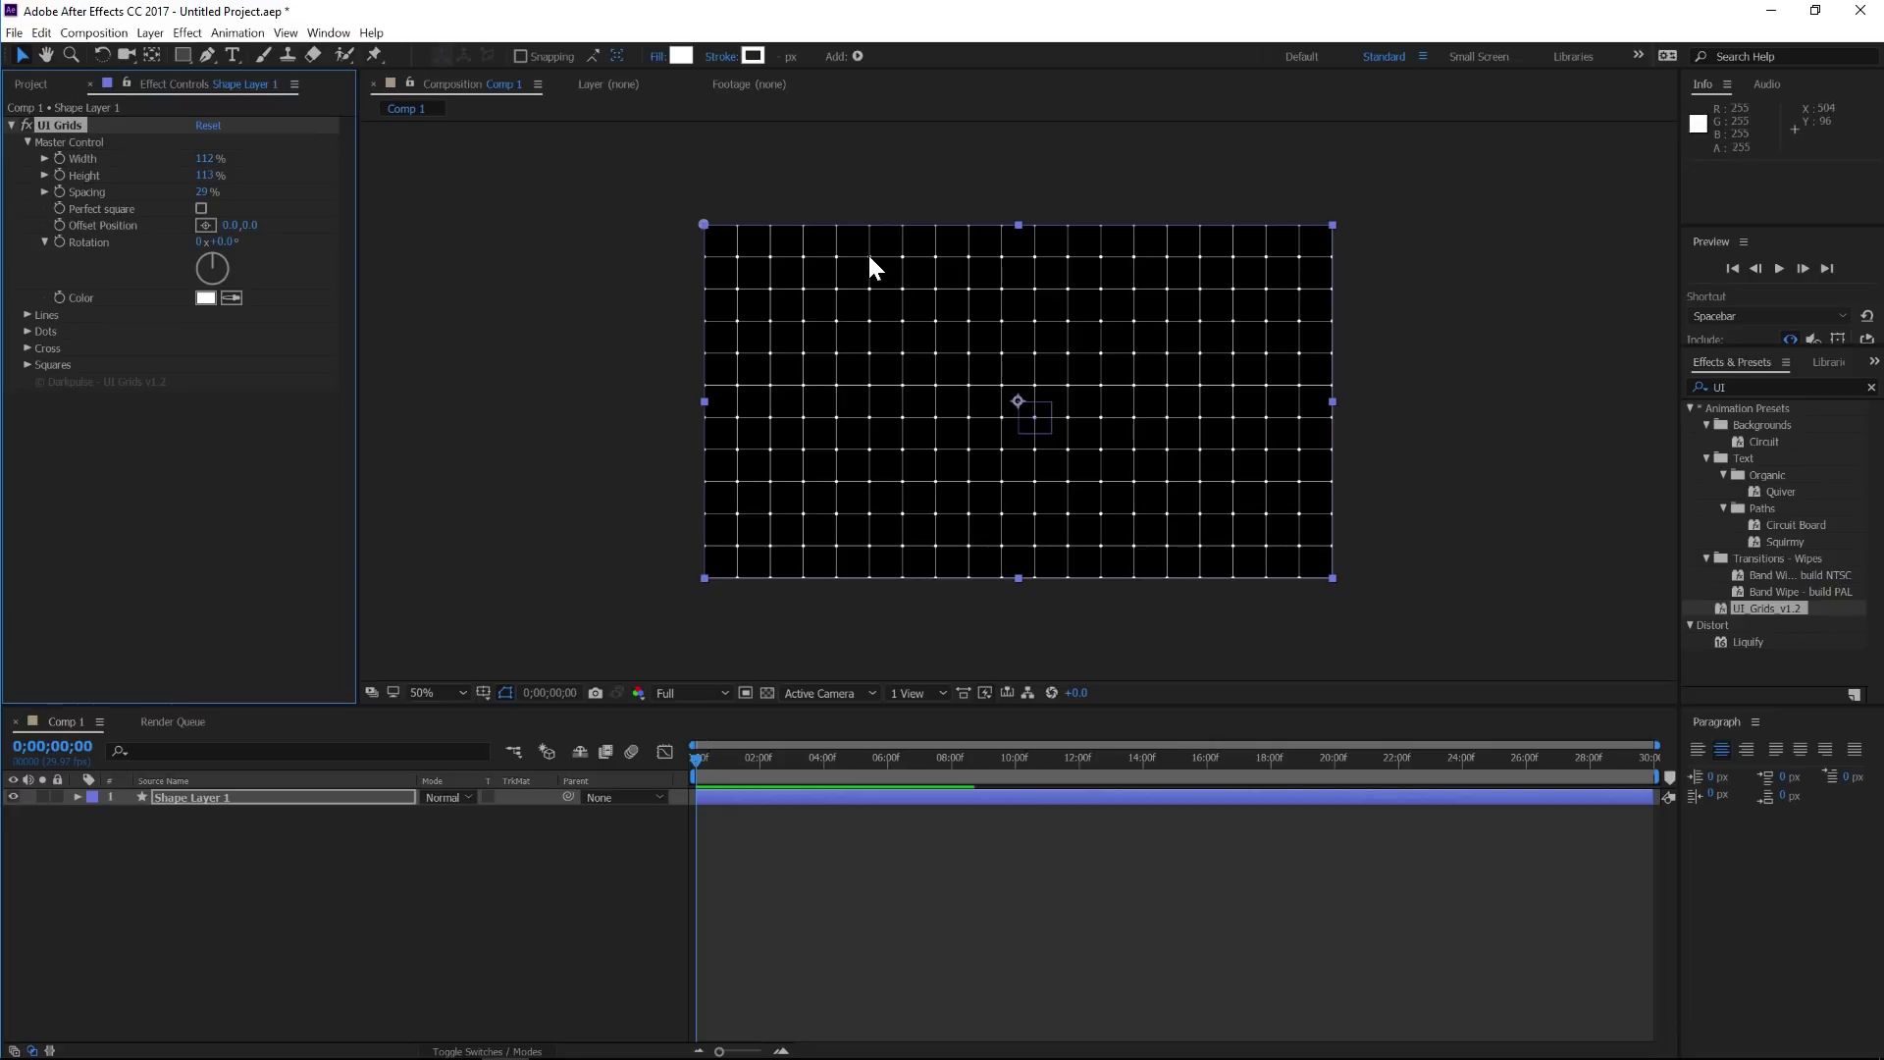
Step: Set the grid dots to 31% opacity and 25% size, then disable the dots
click(27, 331)
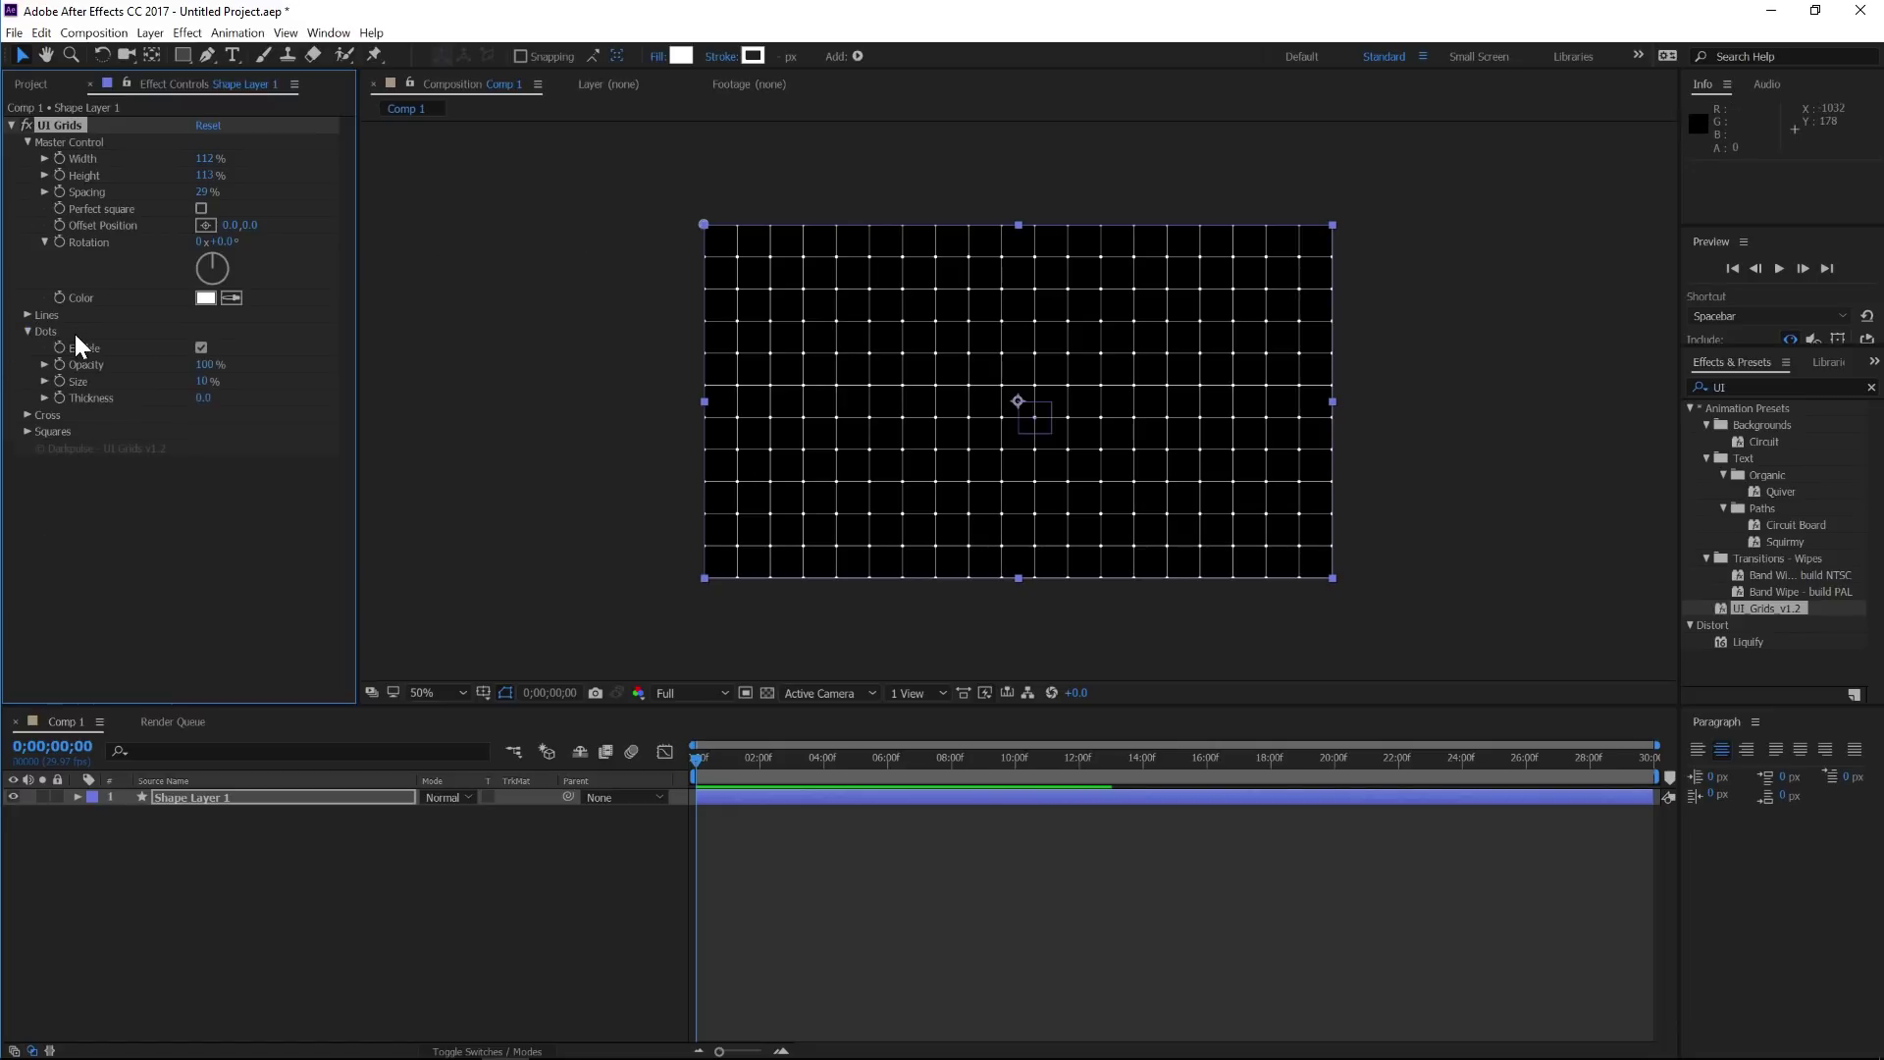
drag(191, 365, 271, 550)
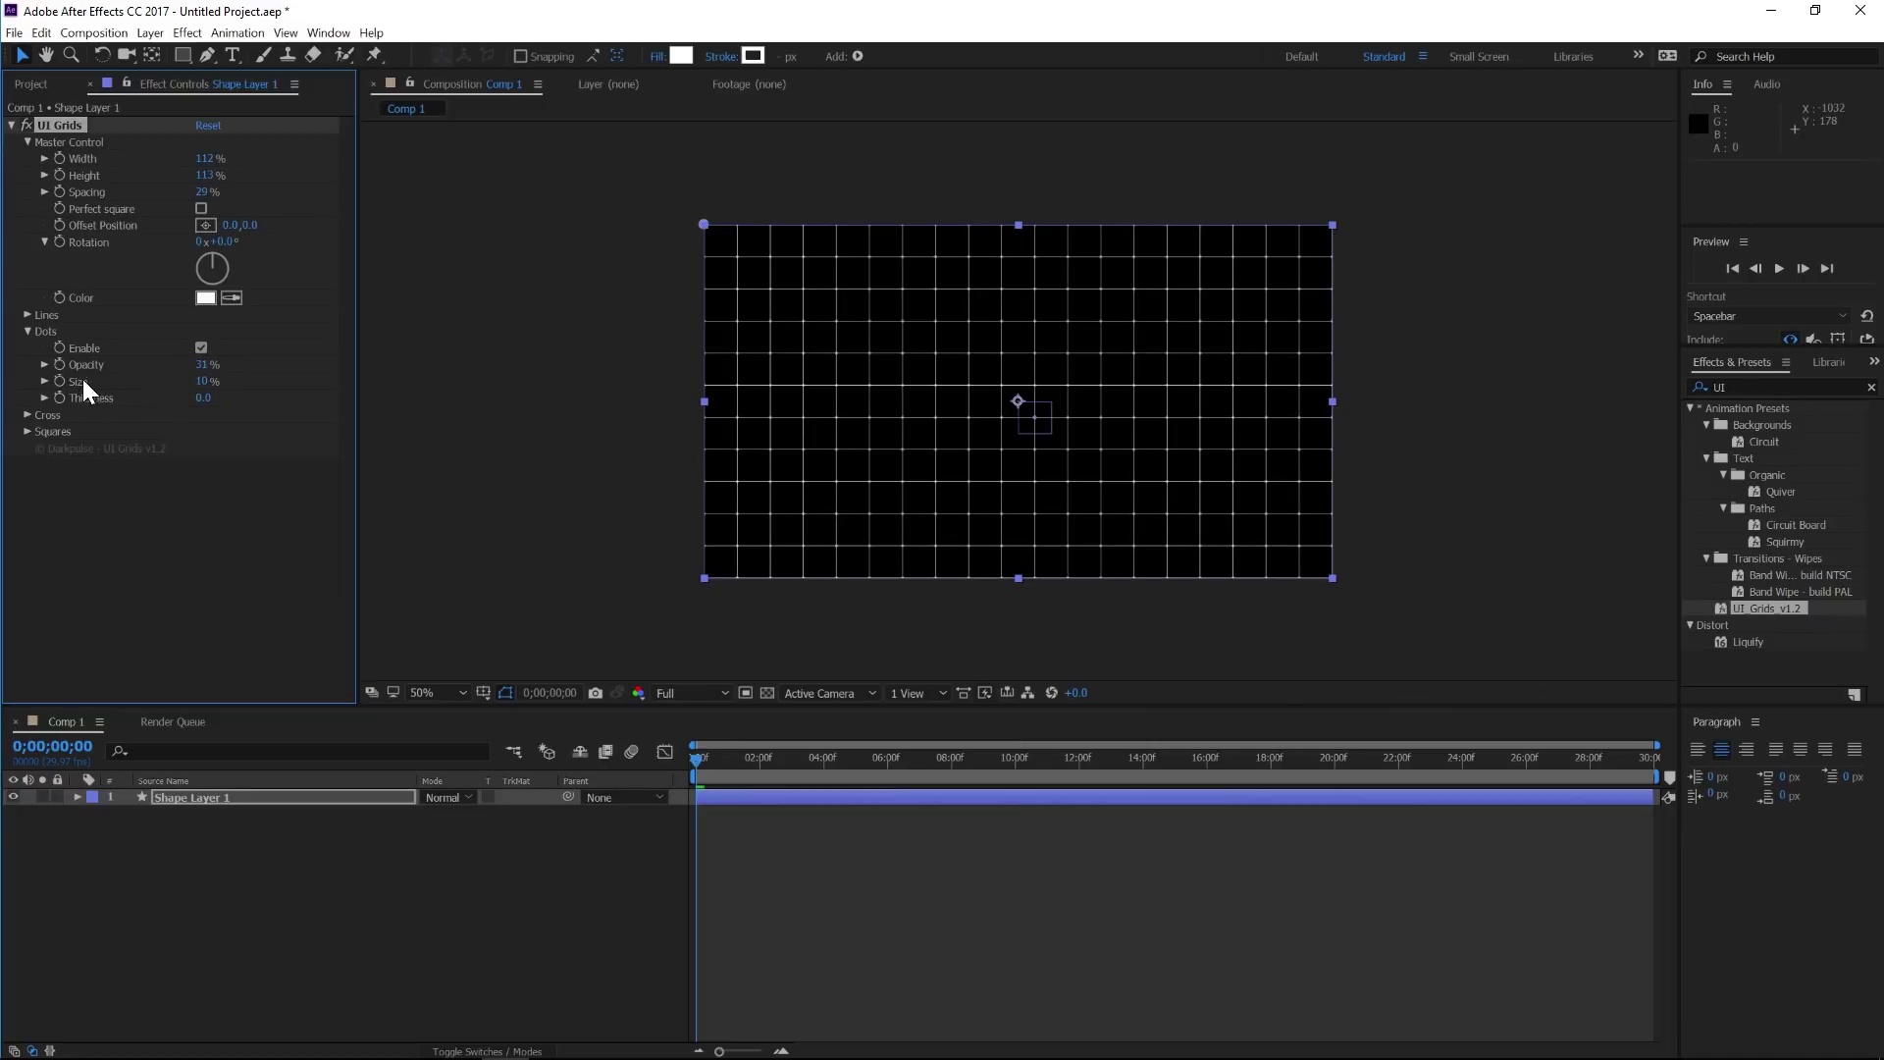
drag(203, 382, 210, 387)
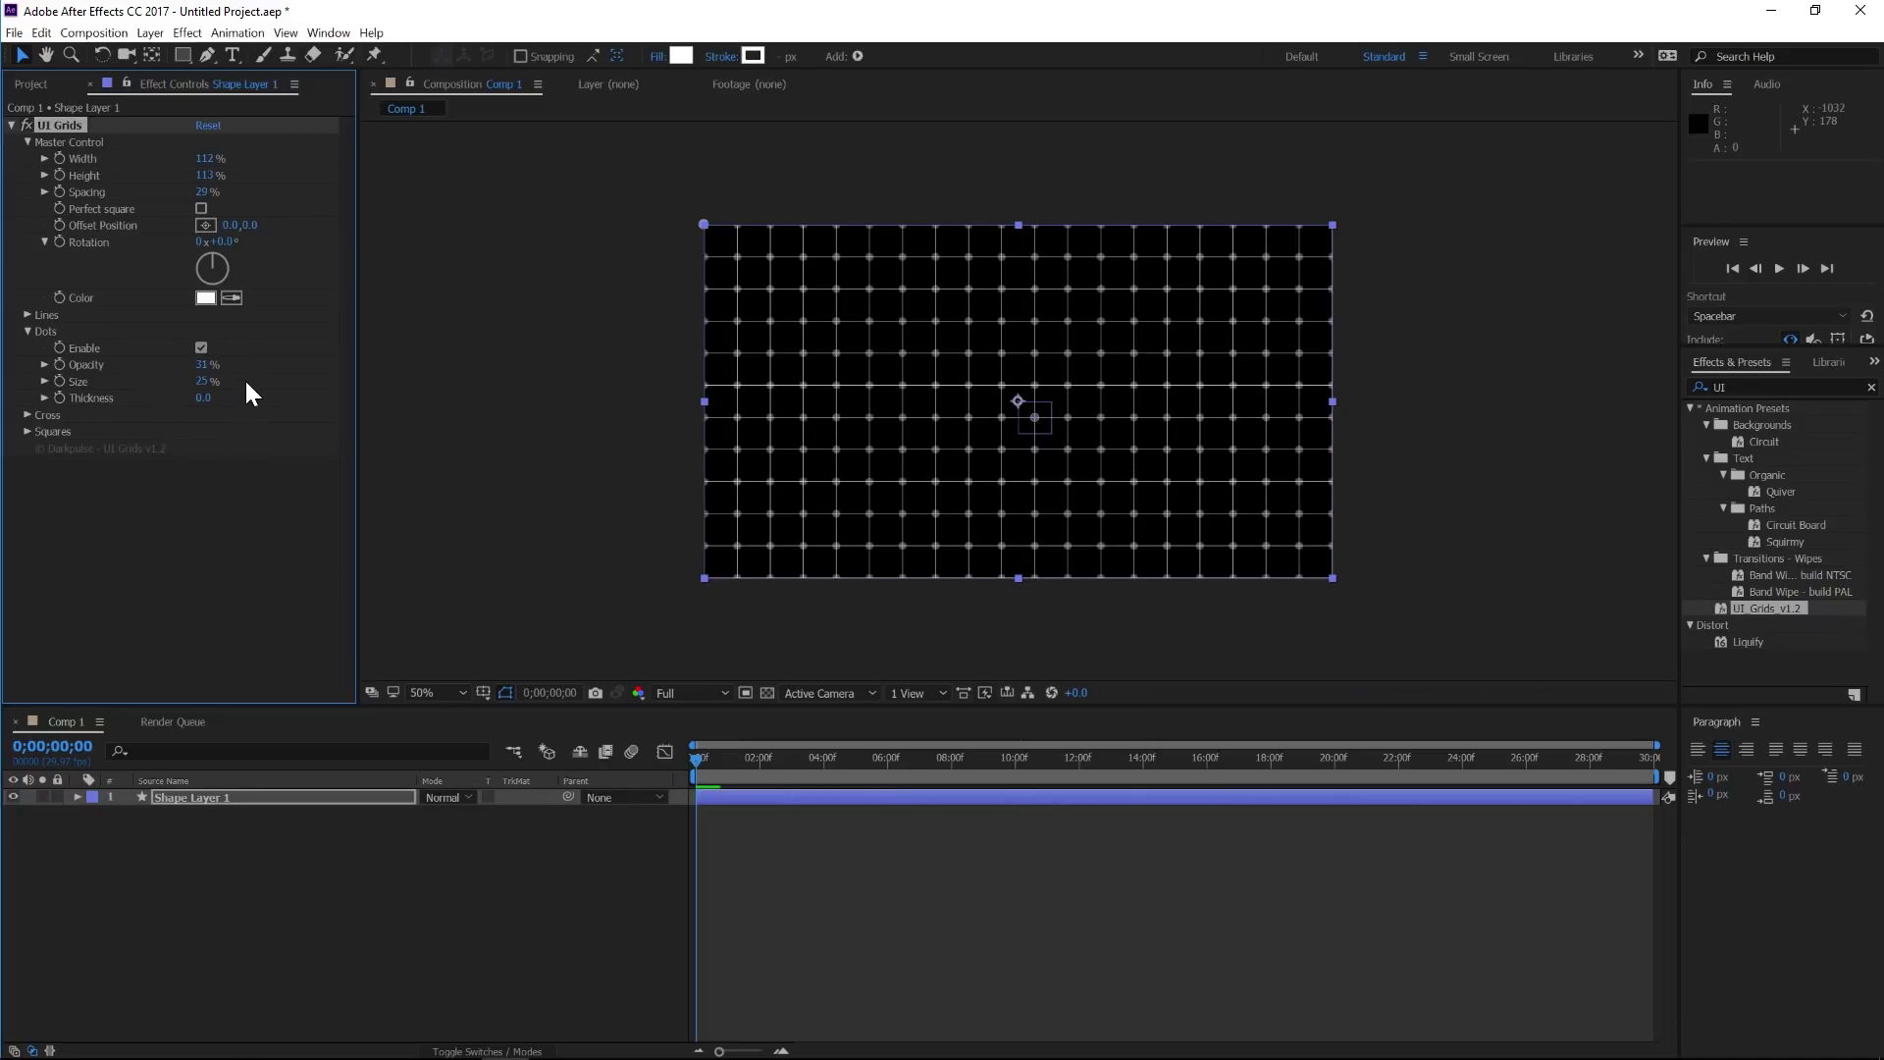
click(201, 347)
Step: Try cross markers at the intersections, resizing them to 26%, then turn them off
click(27, 414)
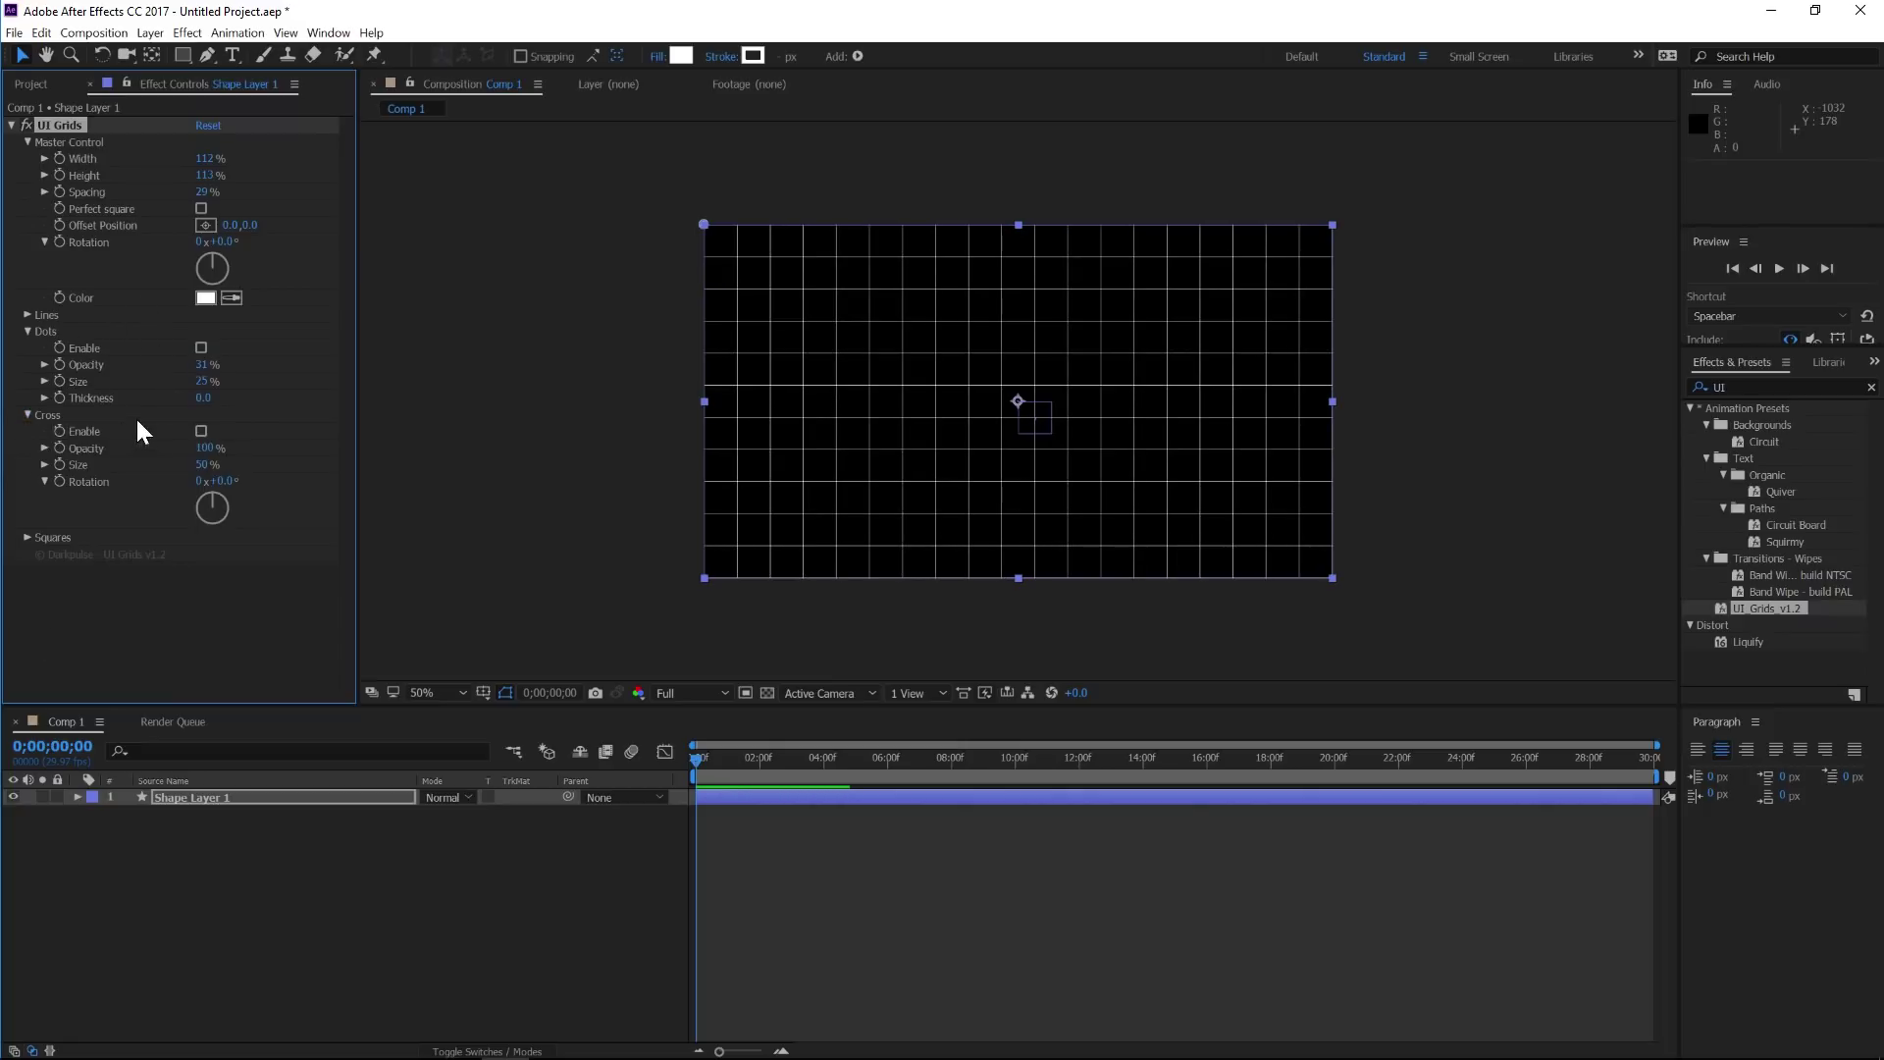
click(202, 431)
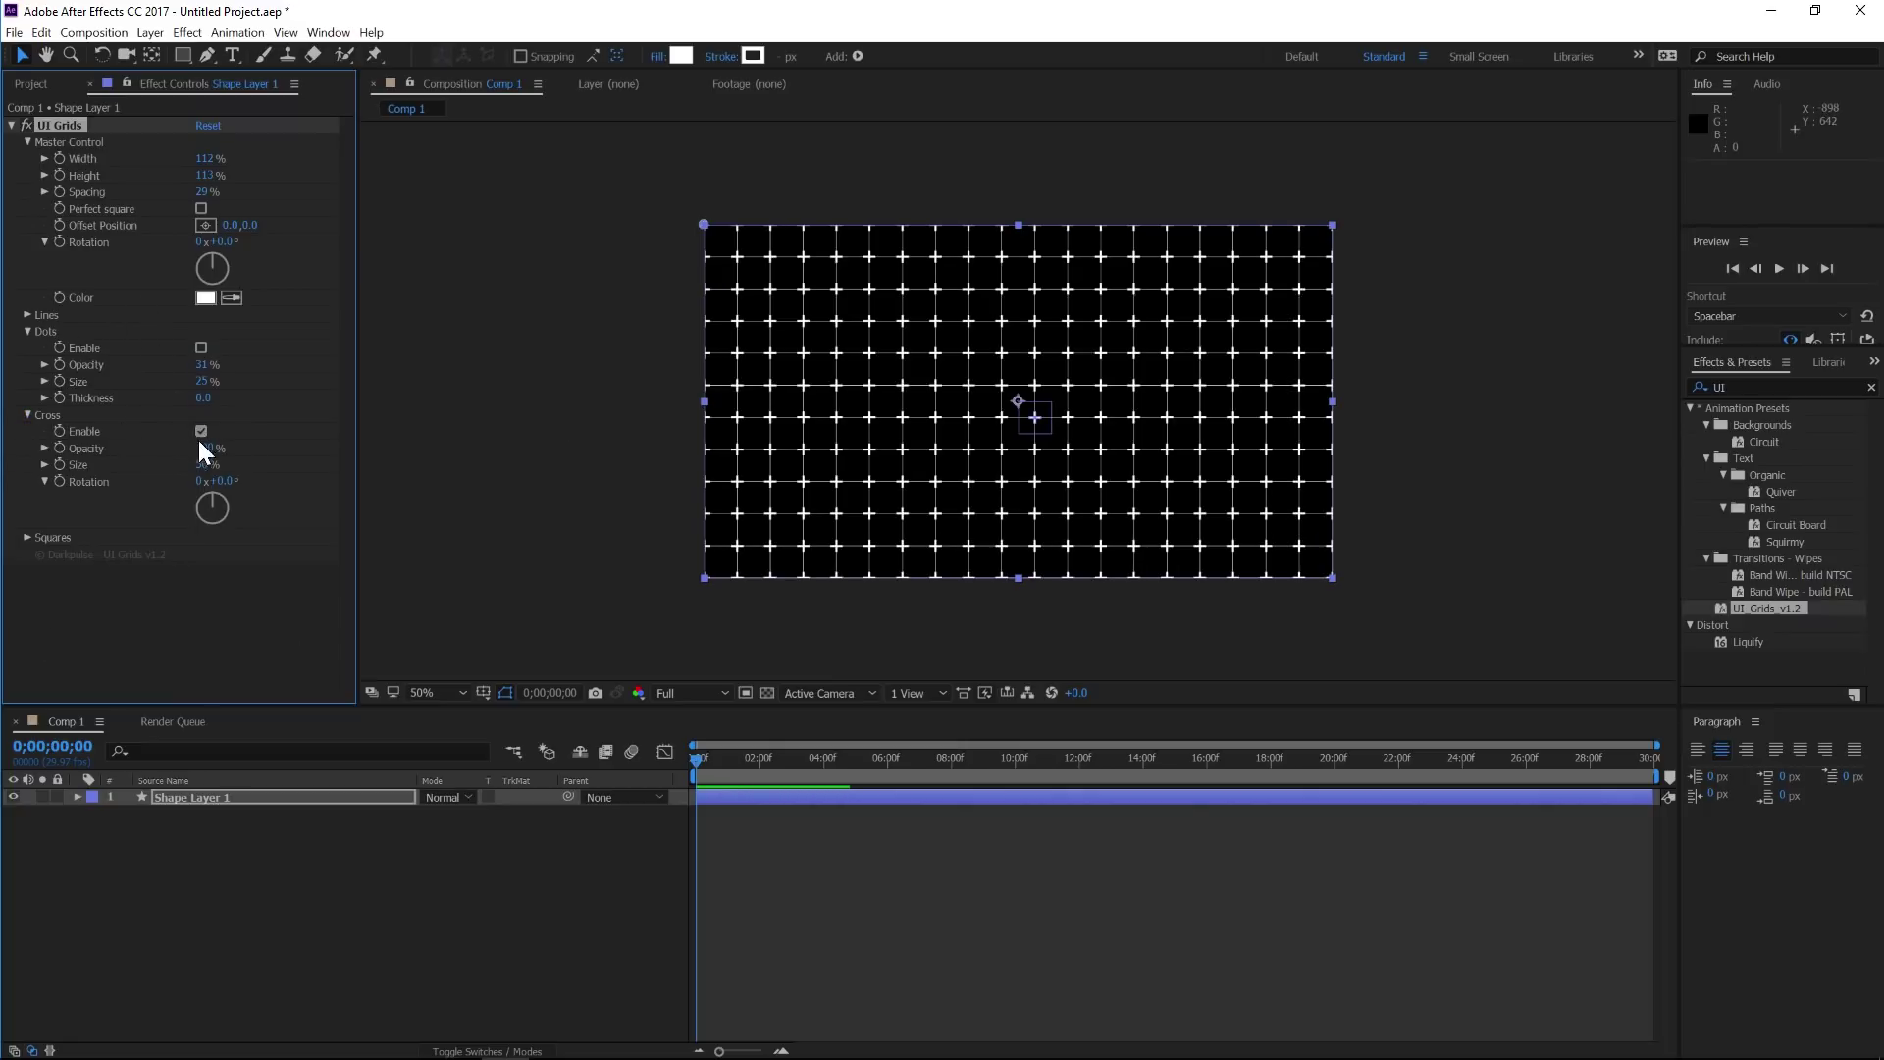
drag(189, 465, 186, 464)
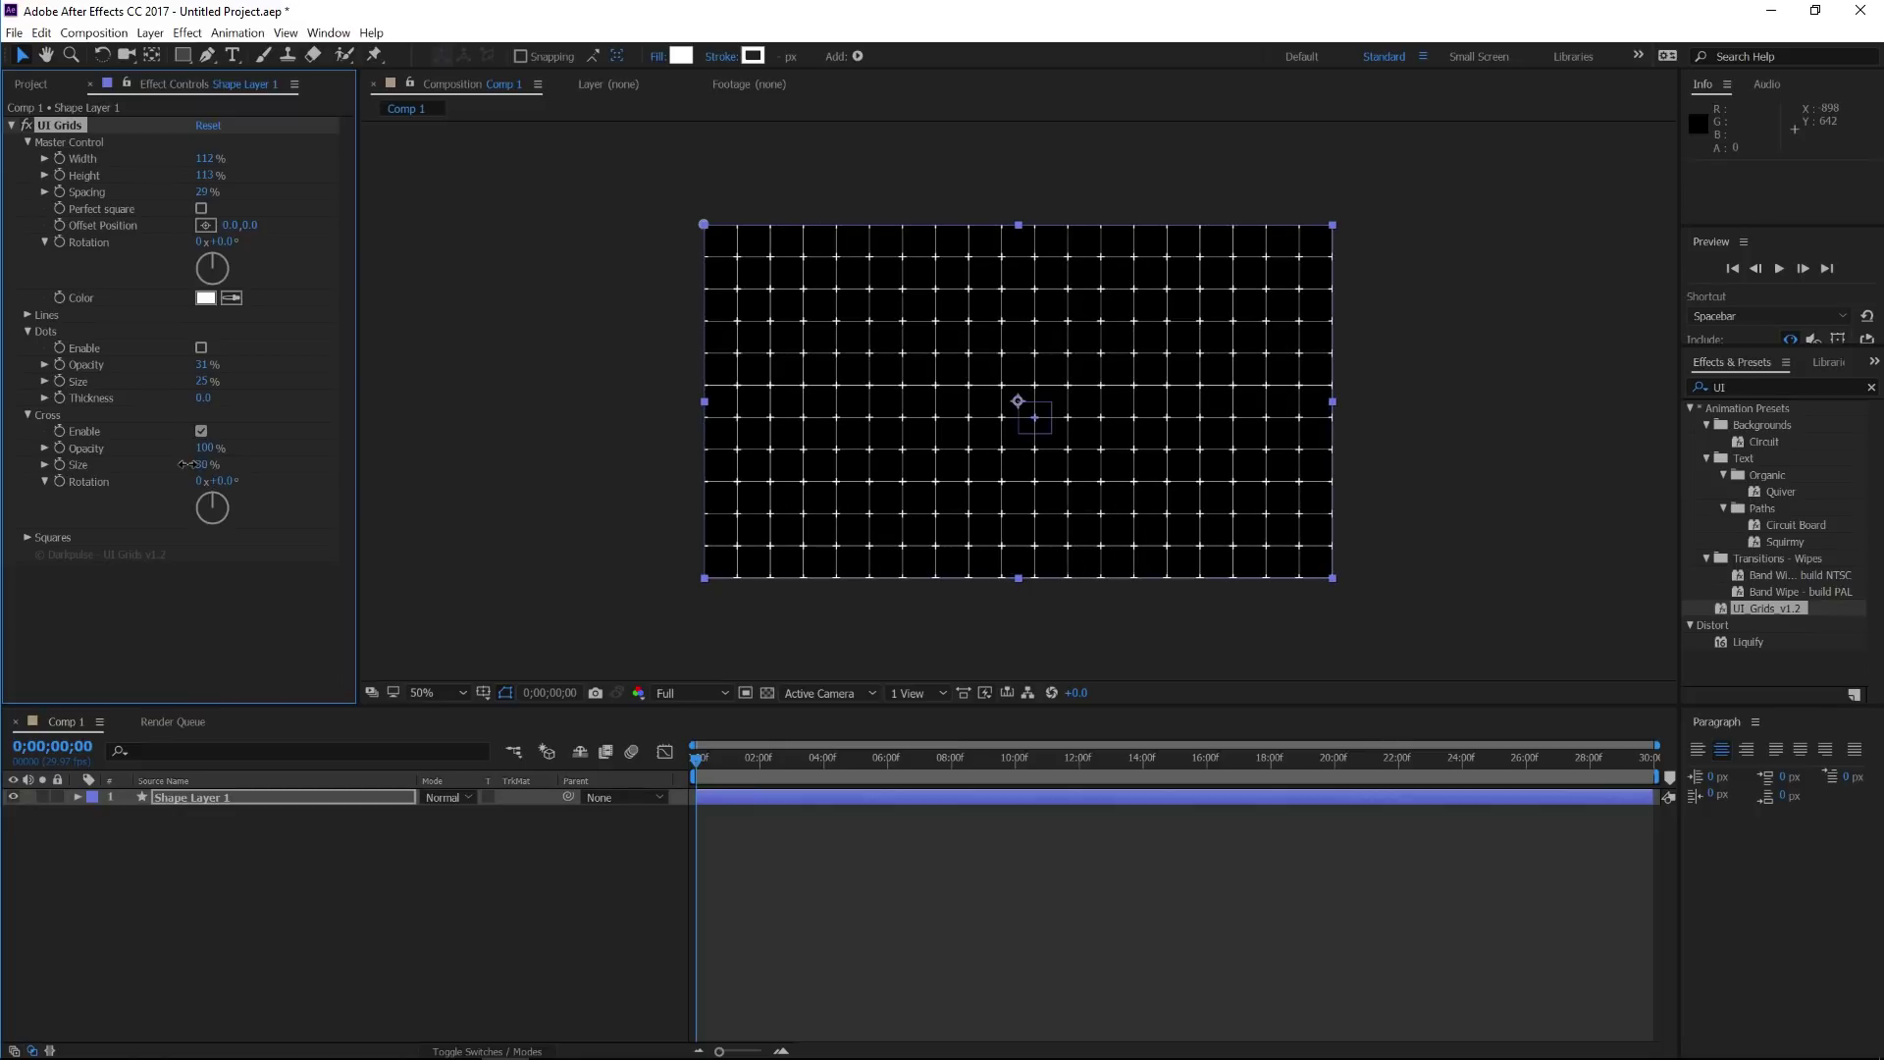
drag(274, 695, 346, 457)
click(200, 431)
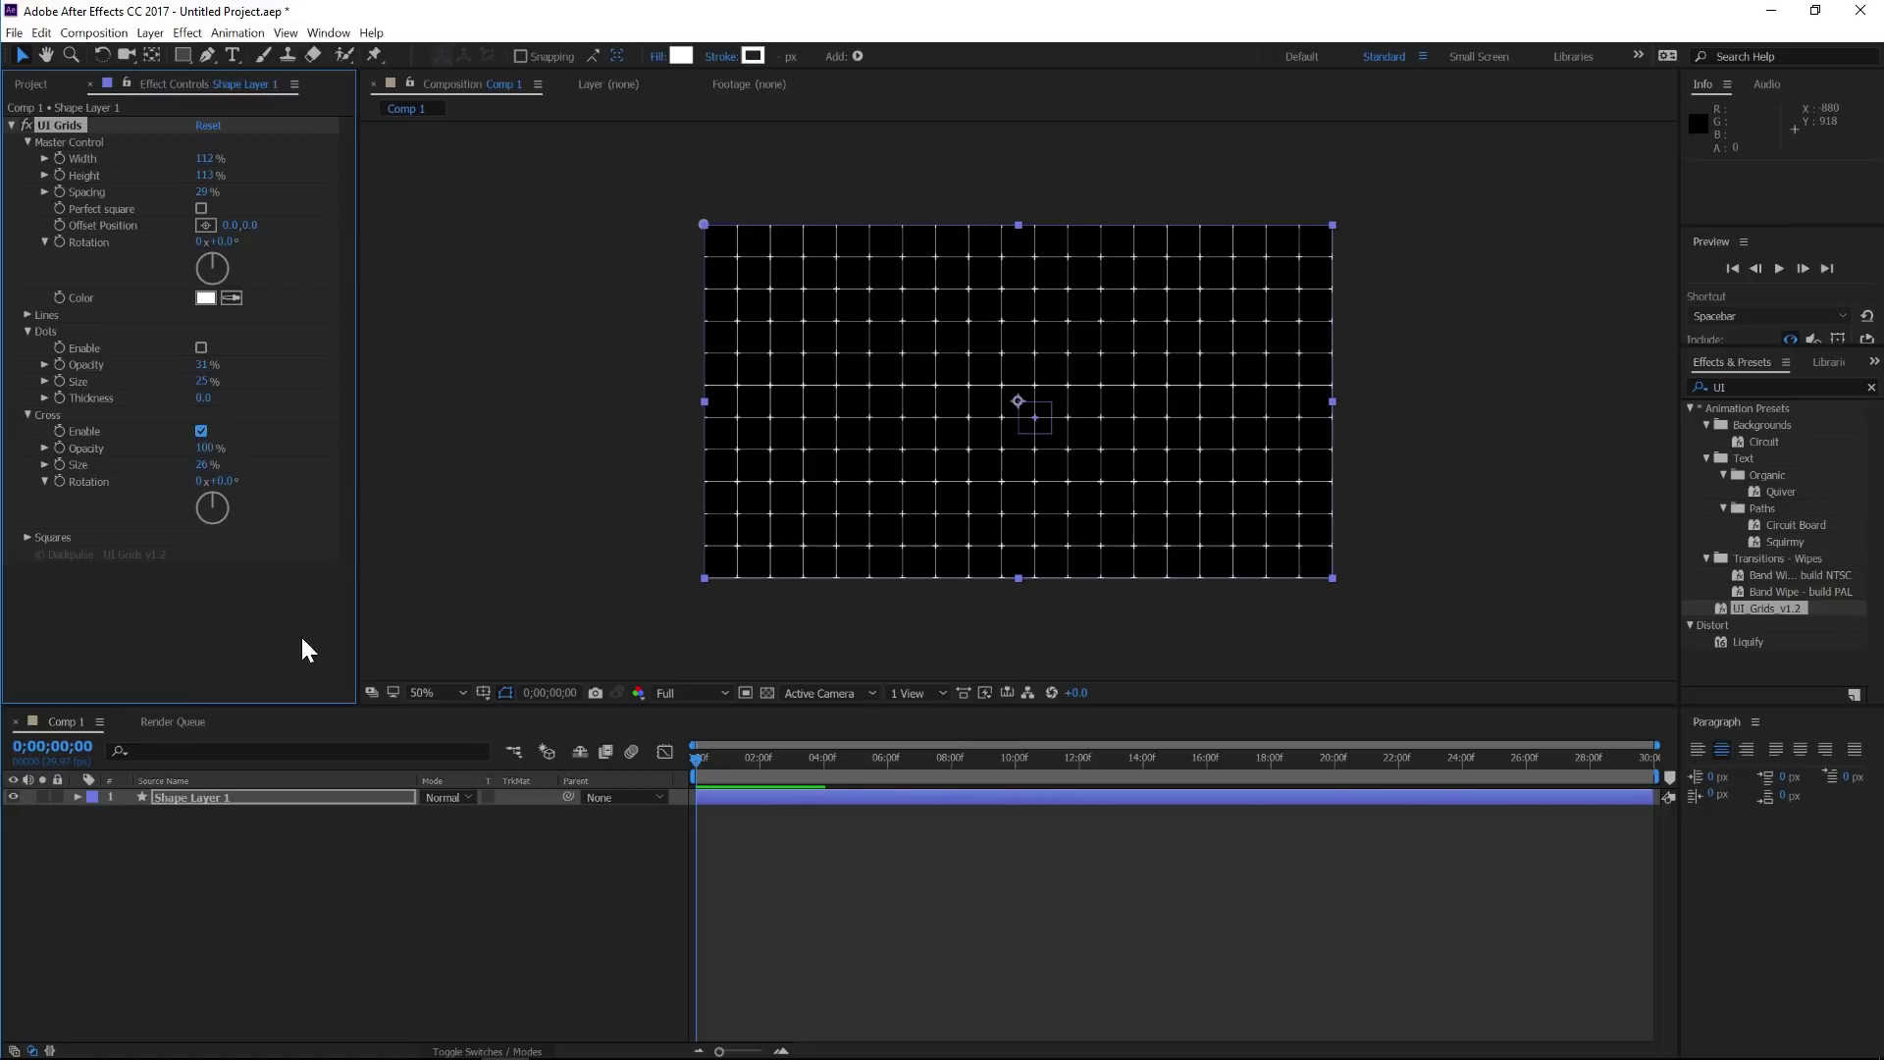
Step: Enable square markers at the intersections and scrub their size down to 75%
click(27, 538)
click(200, 554)
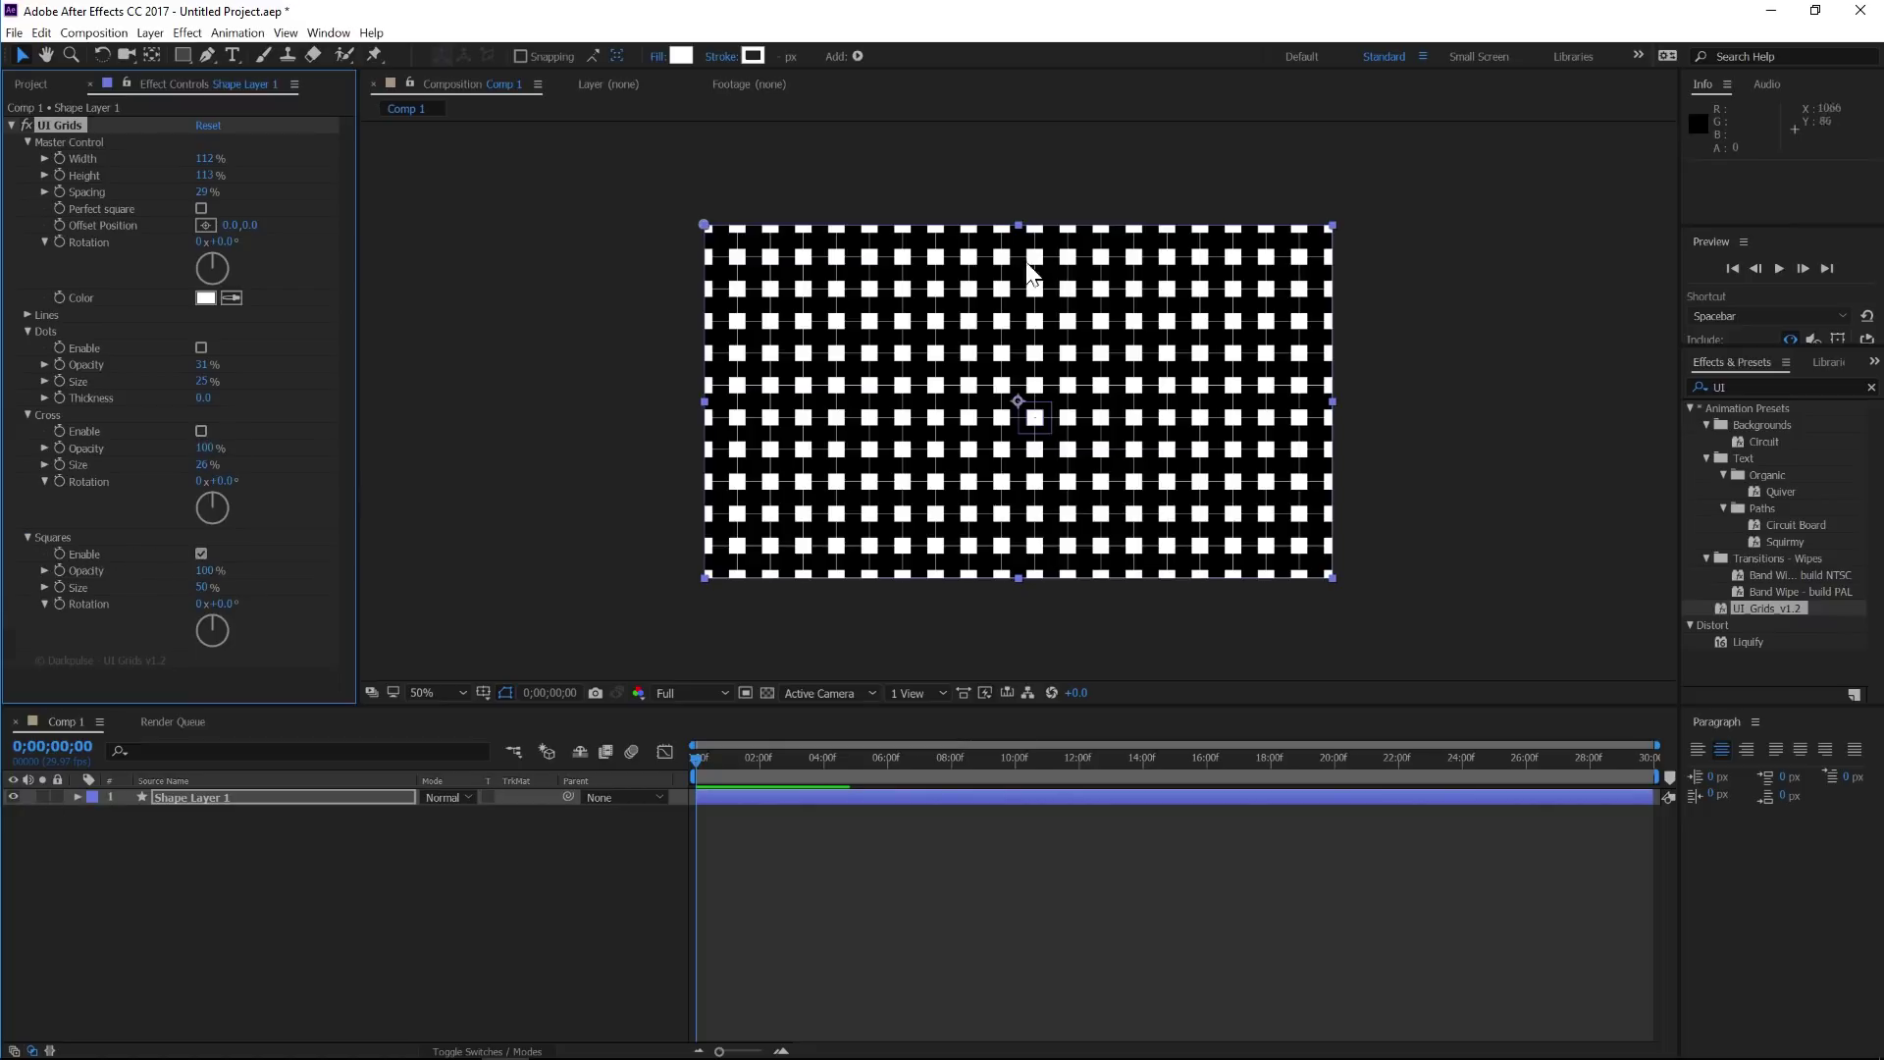
drag(206, 589, 191, 589)
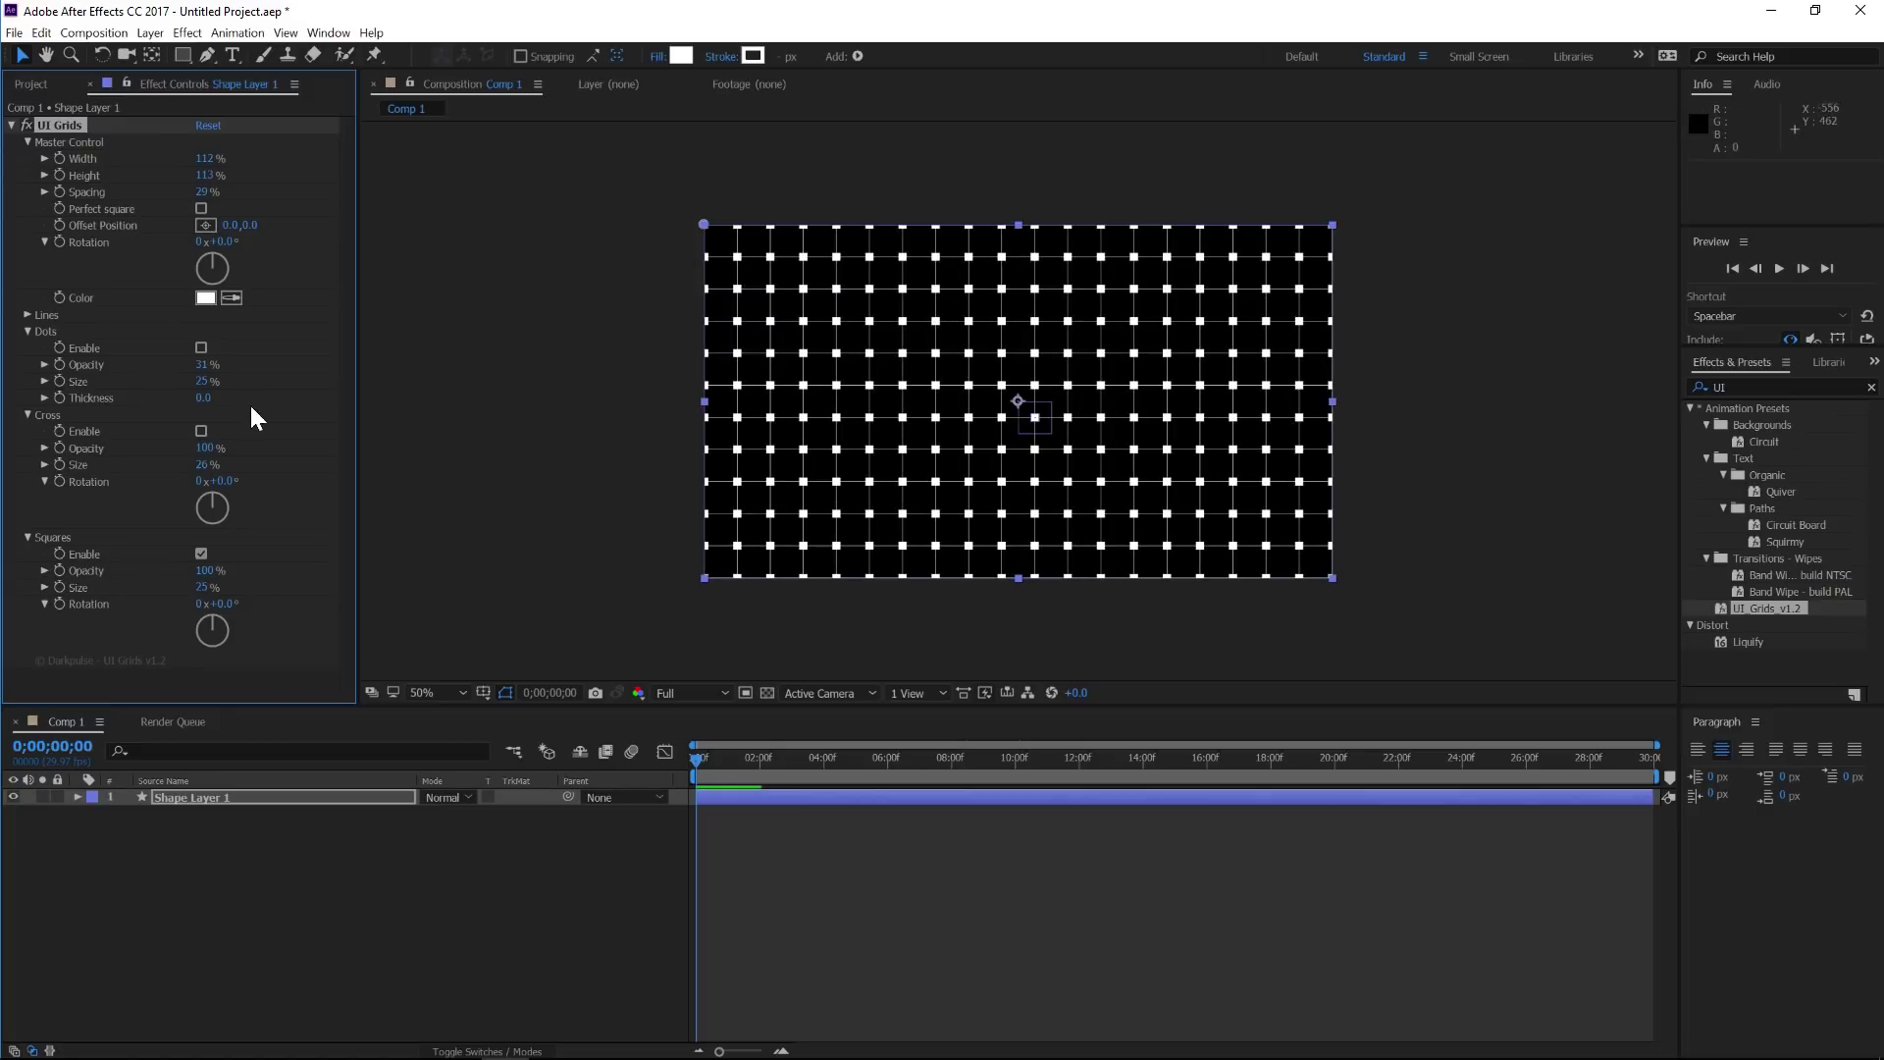
Step: Swap the square markers for cross markers and collapse the Dots and Cross groups
click(201, 553)
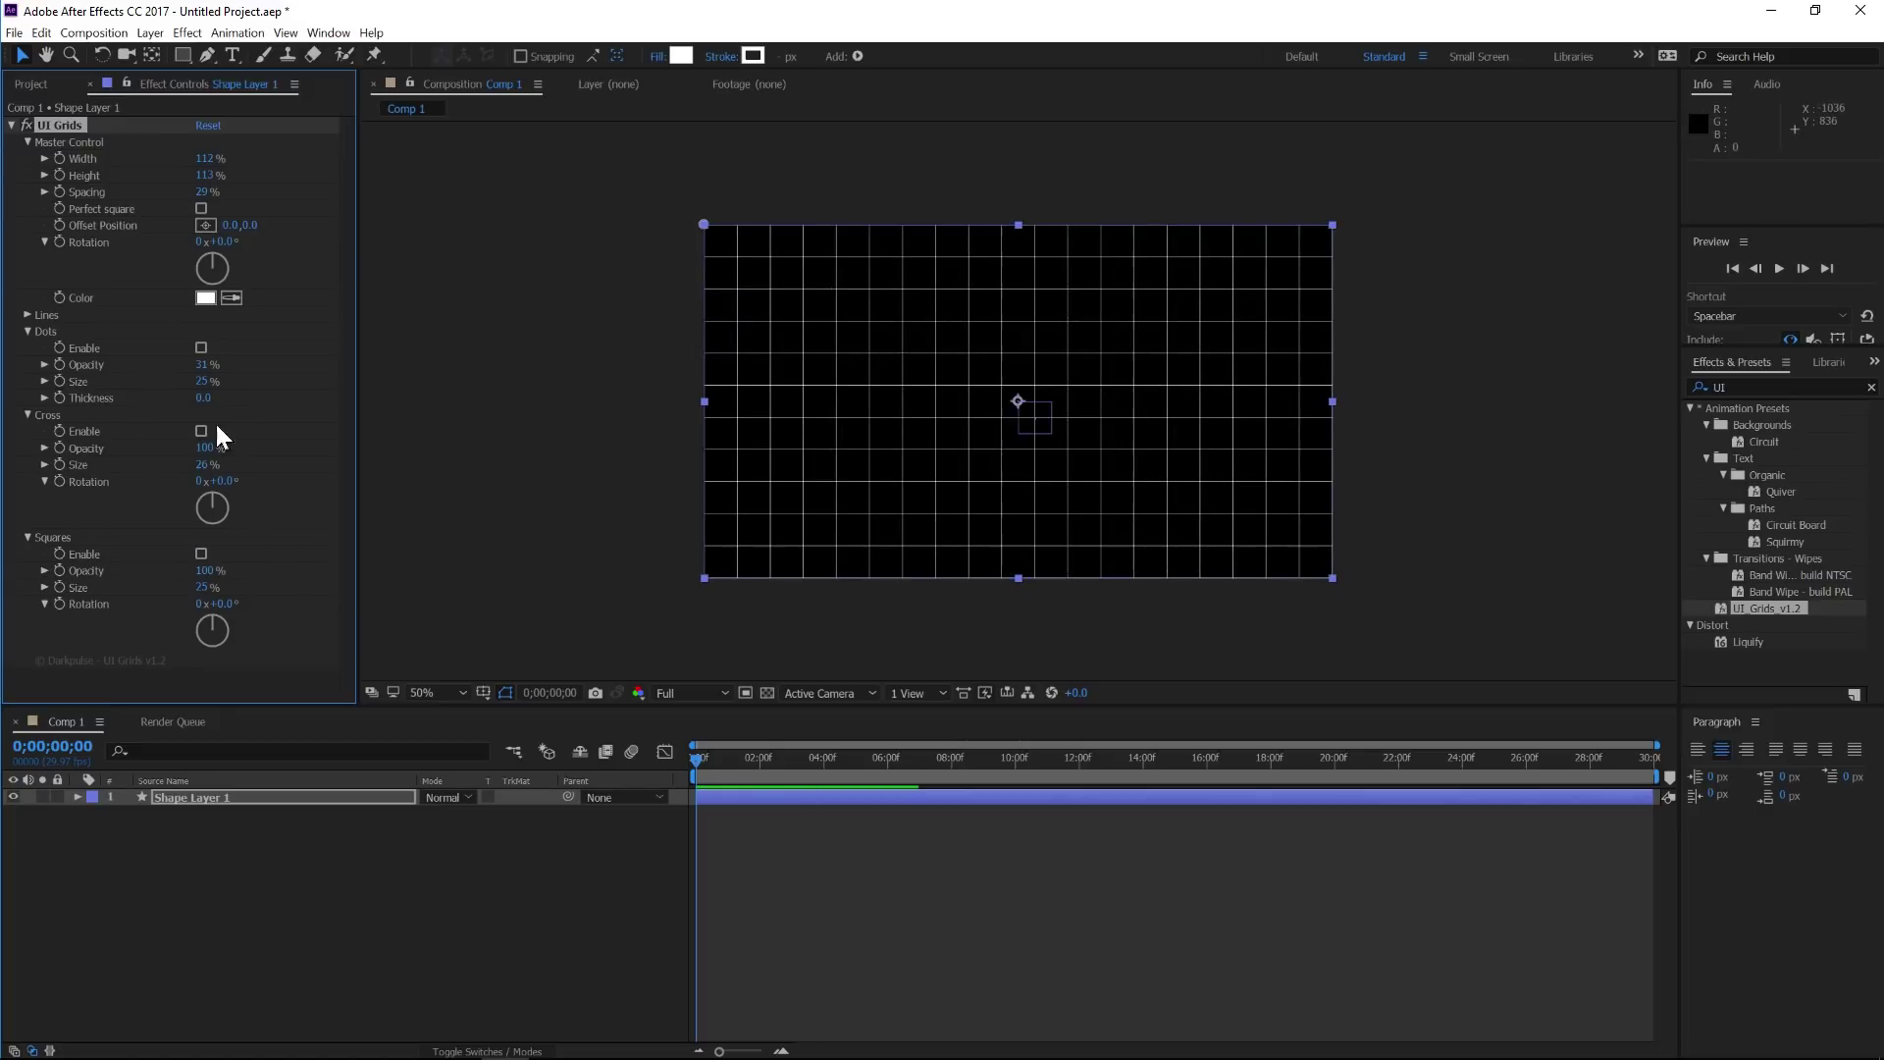
click(203, 434)
click(27, 332)
click(27, 348)
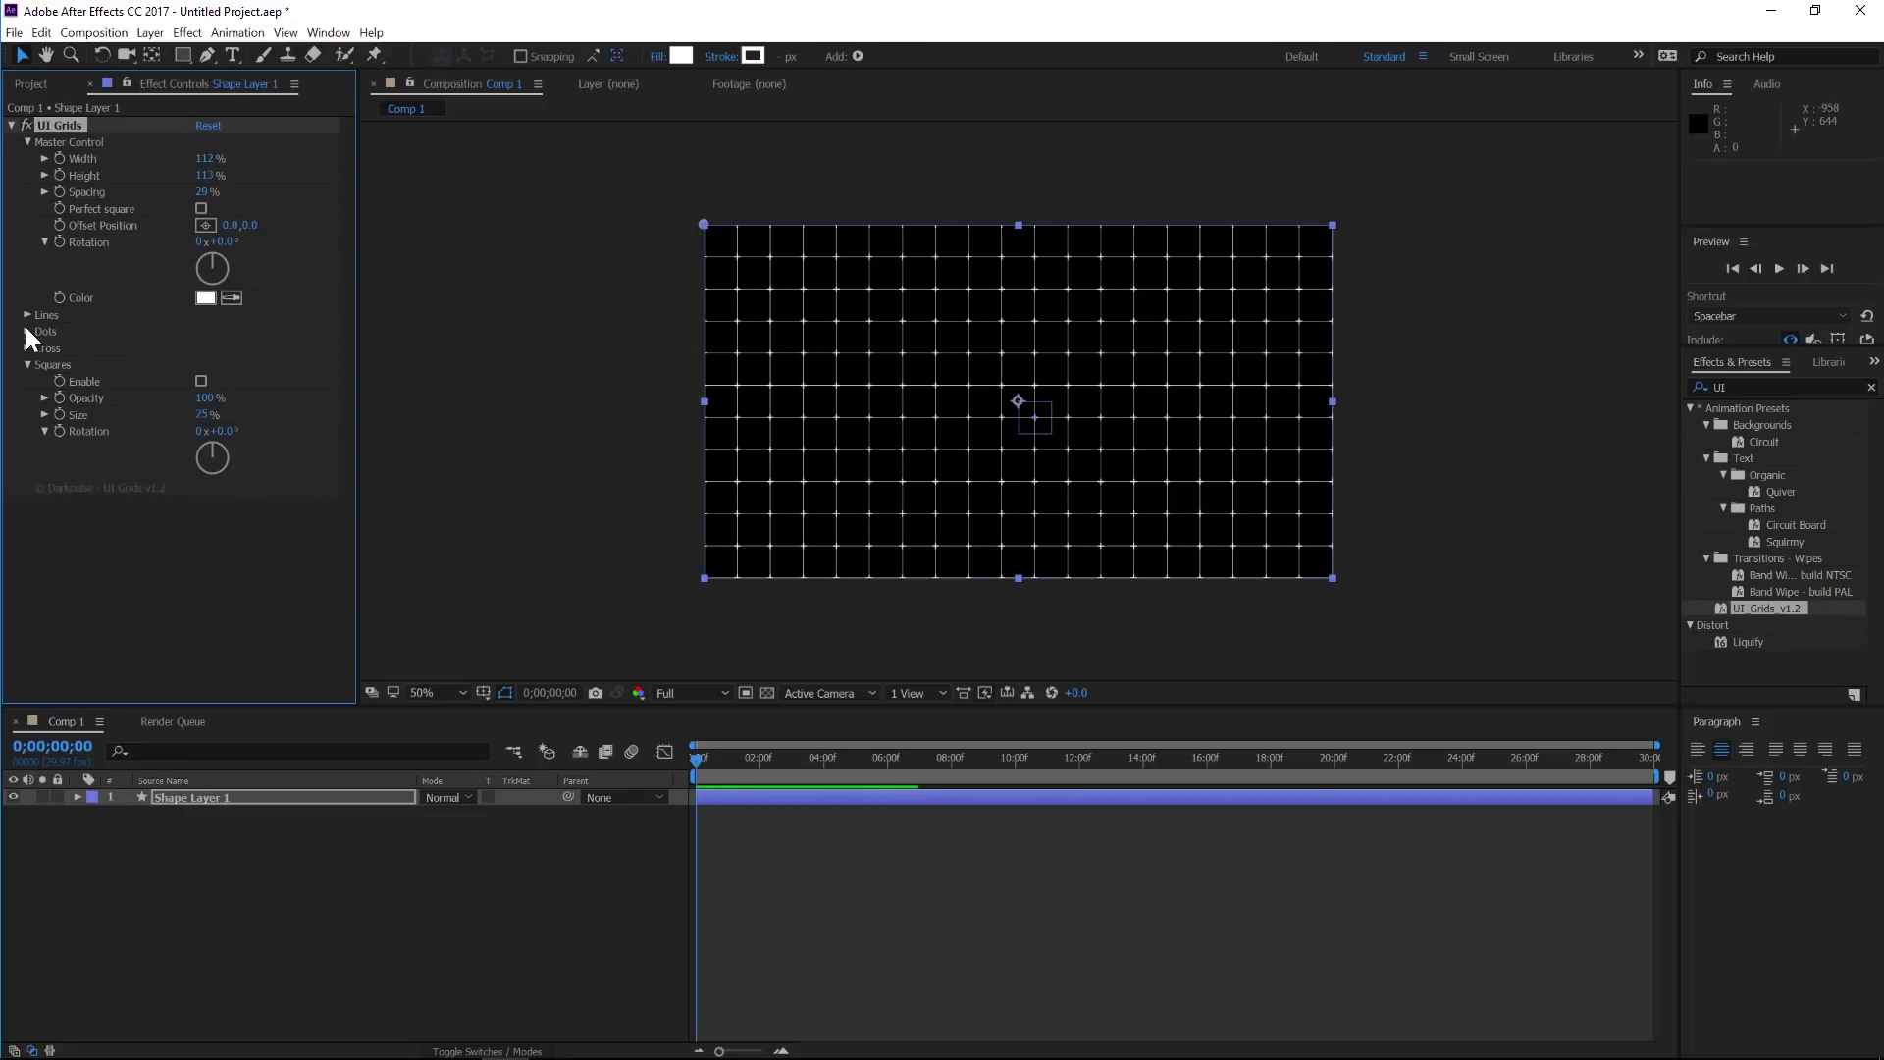
Step: Preview up and down diagonal lines at 100% zoom, then turn both diagonals off
click(28, 316)
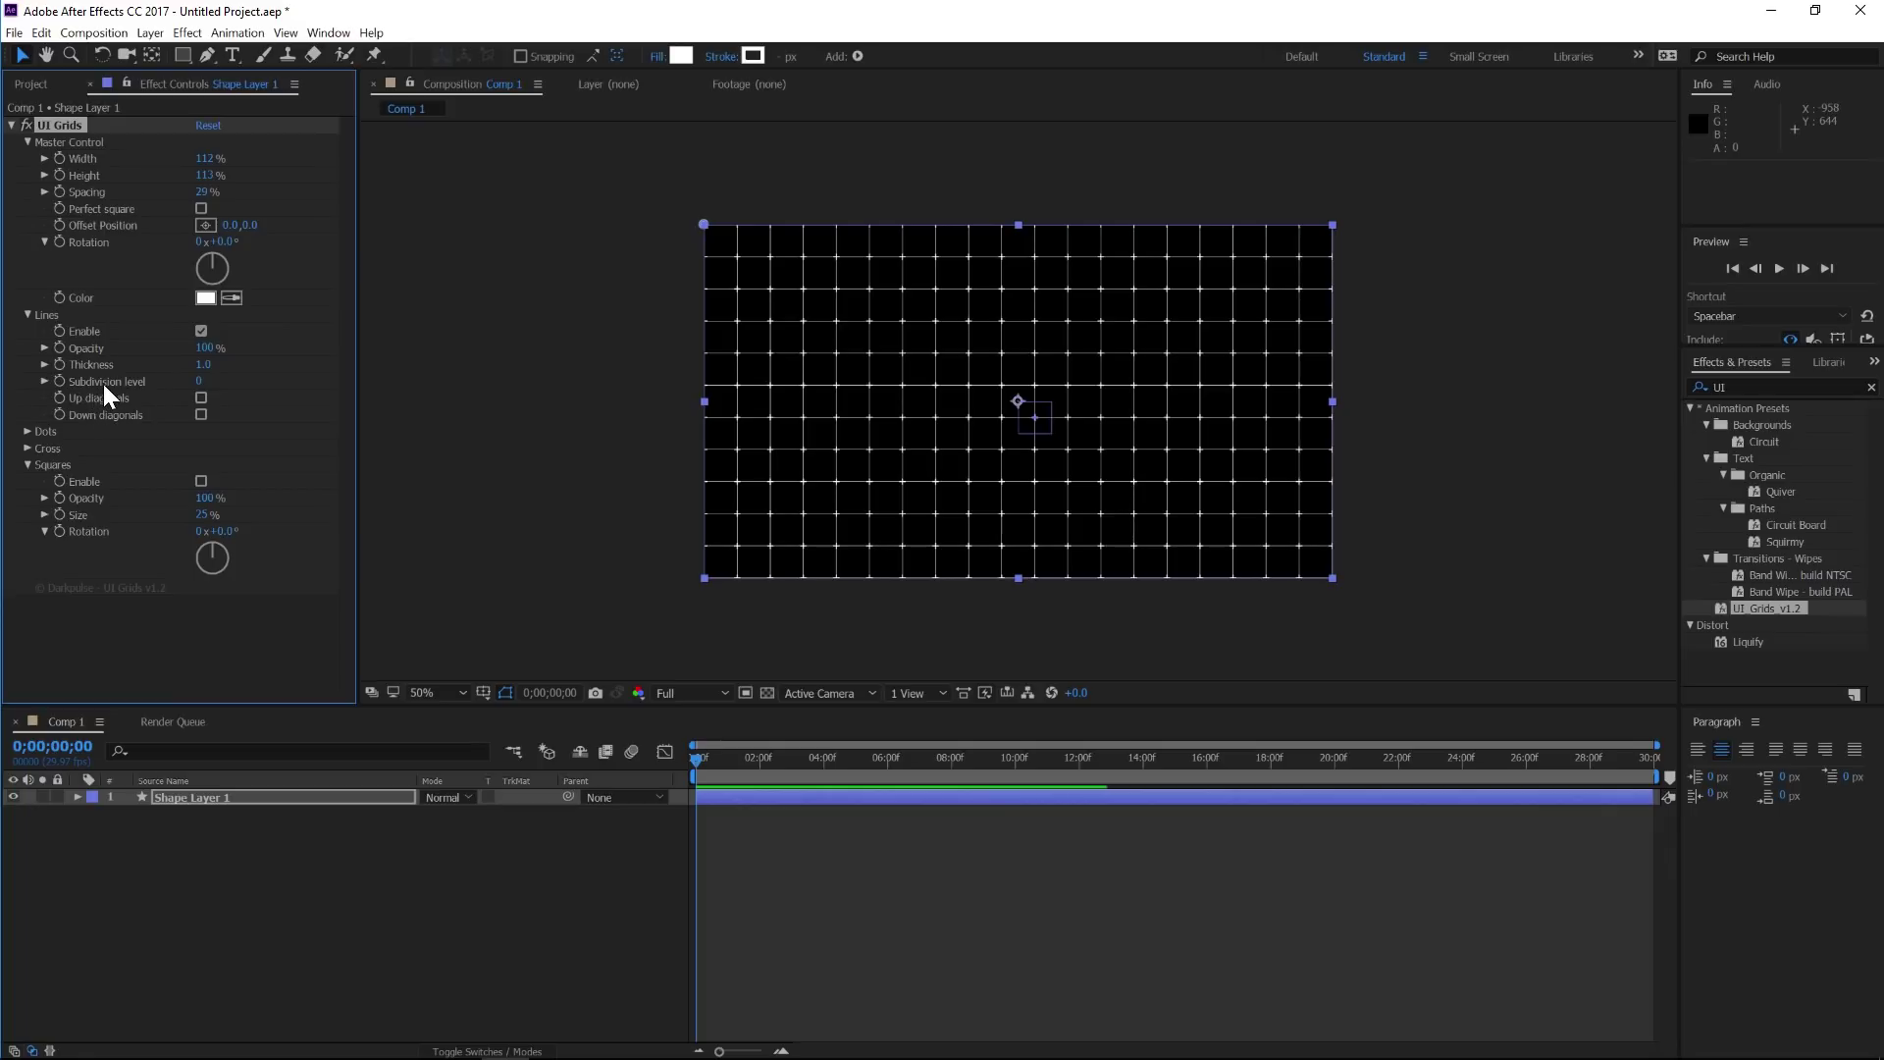
click(201, 397)
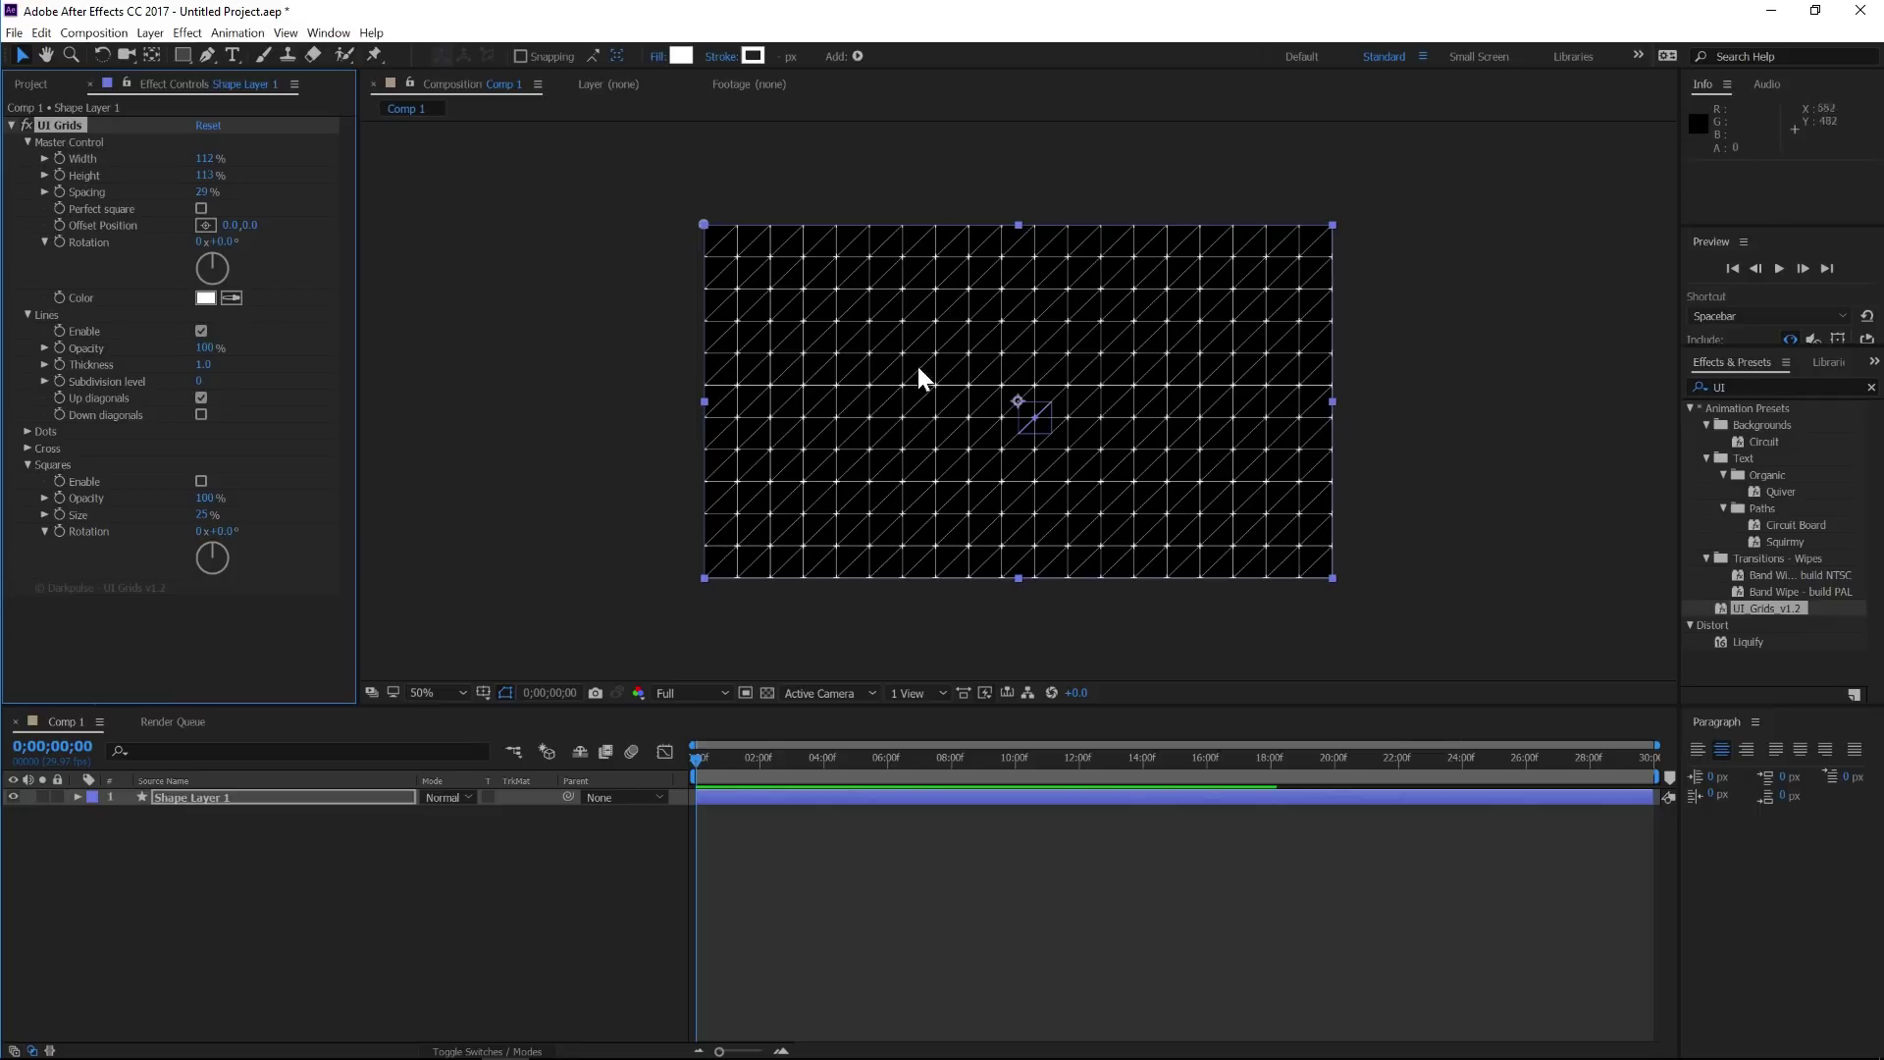
key(period)
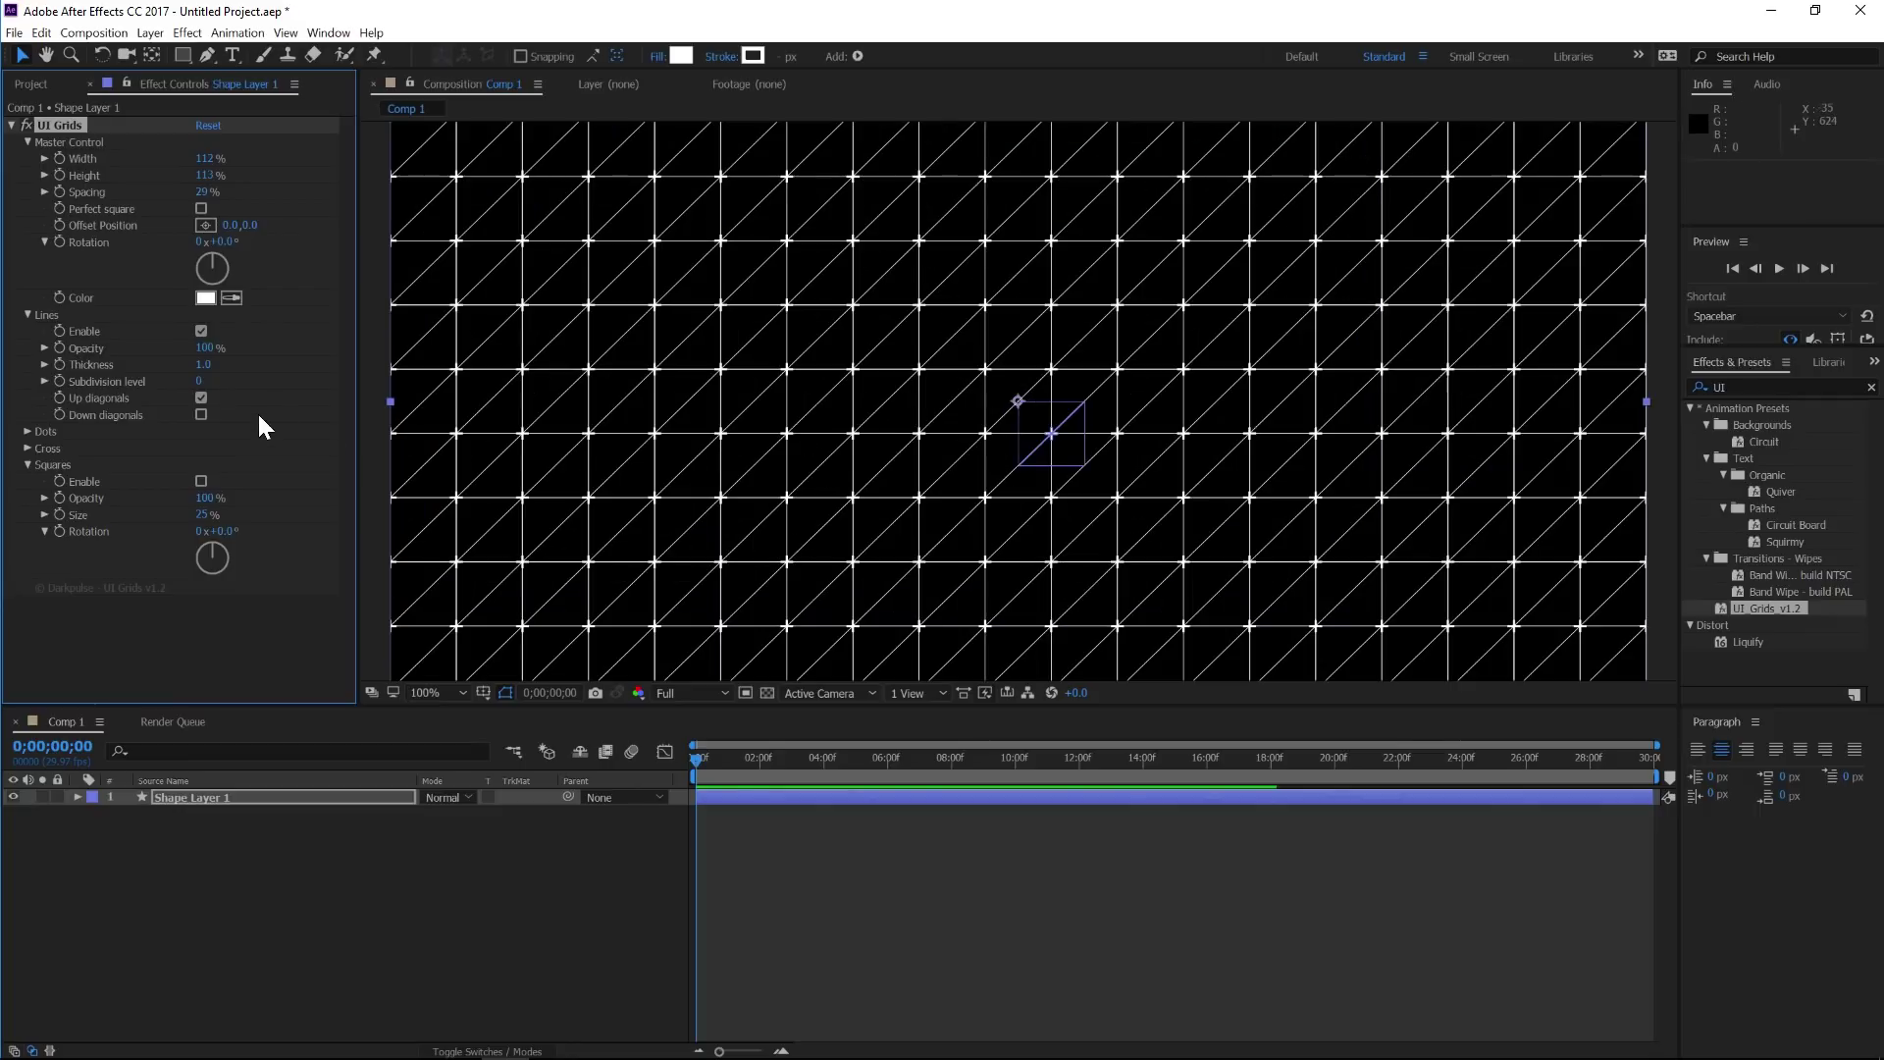
click(201, 414)
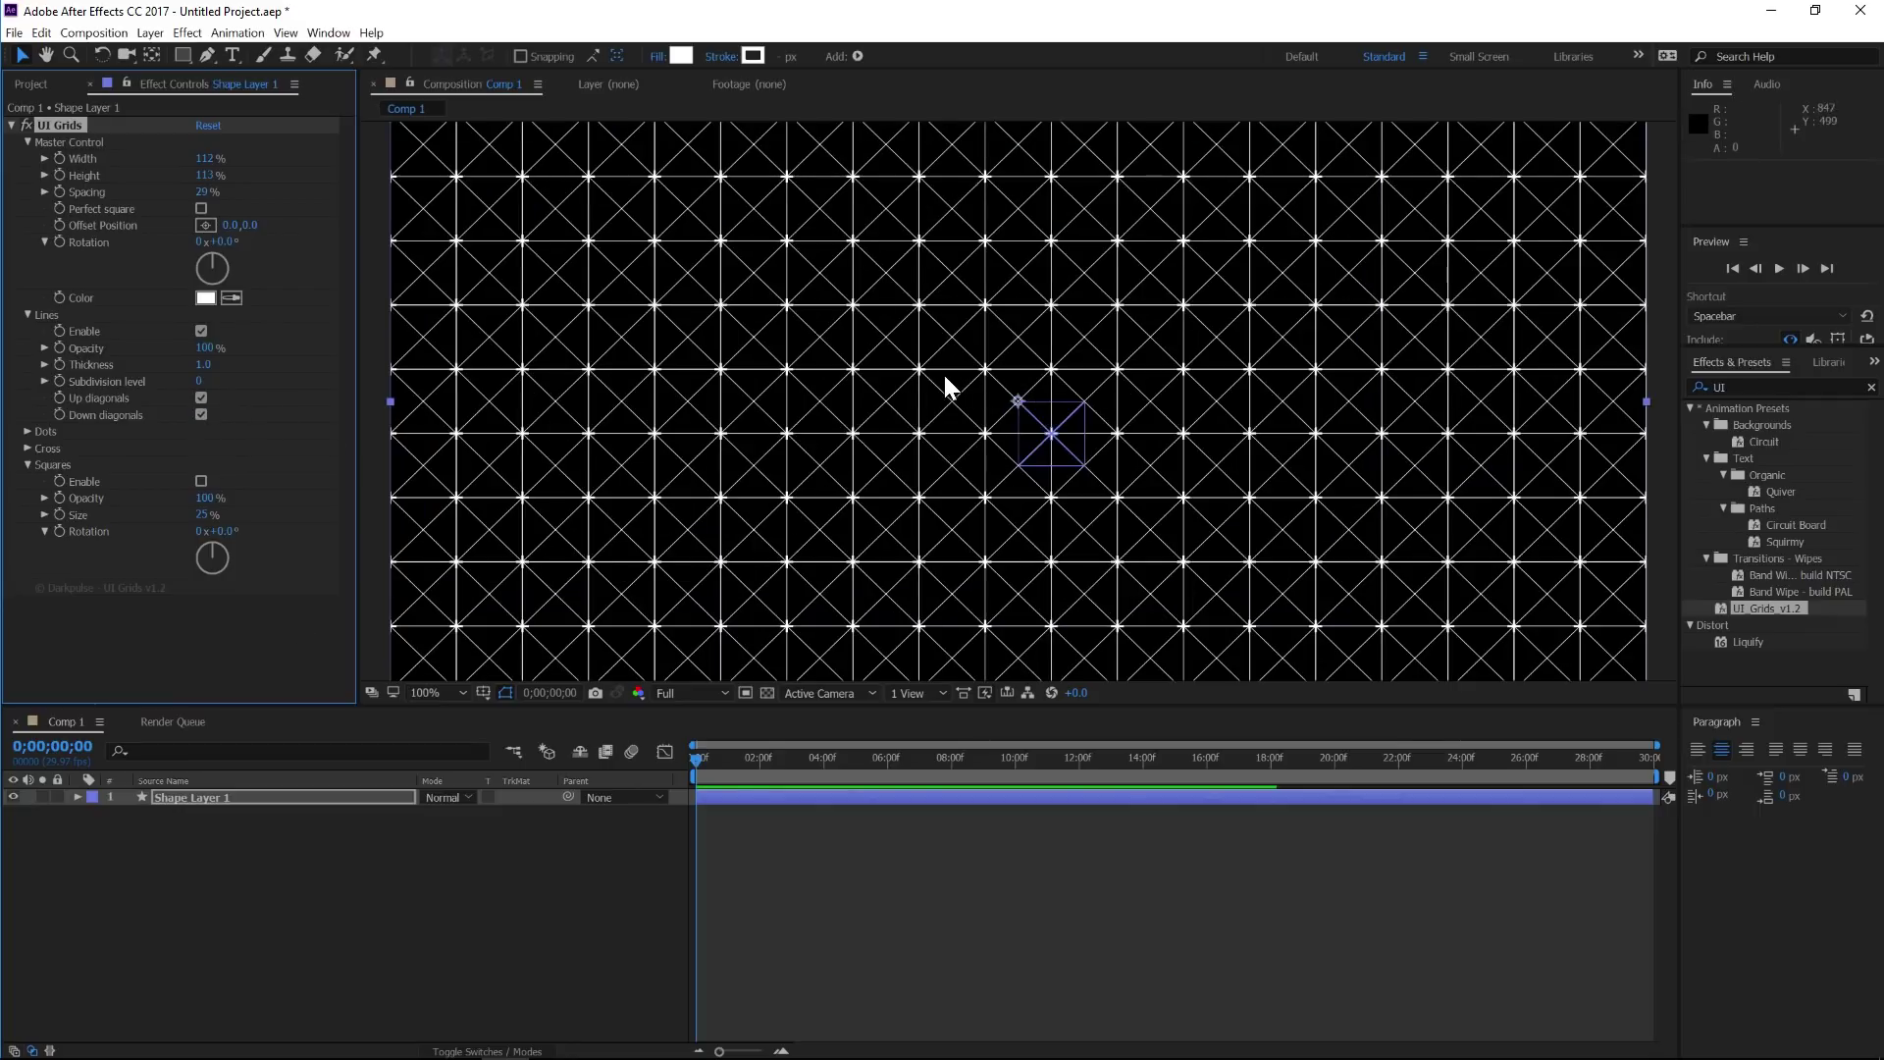
key(comma)
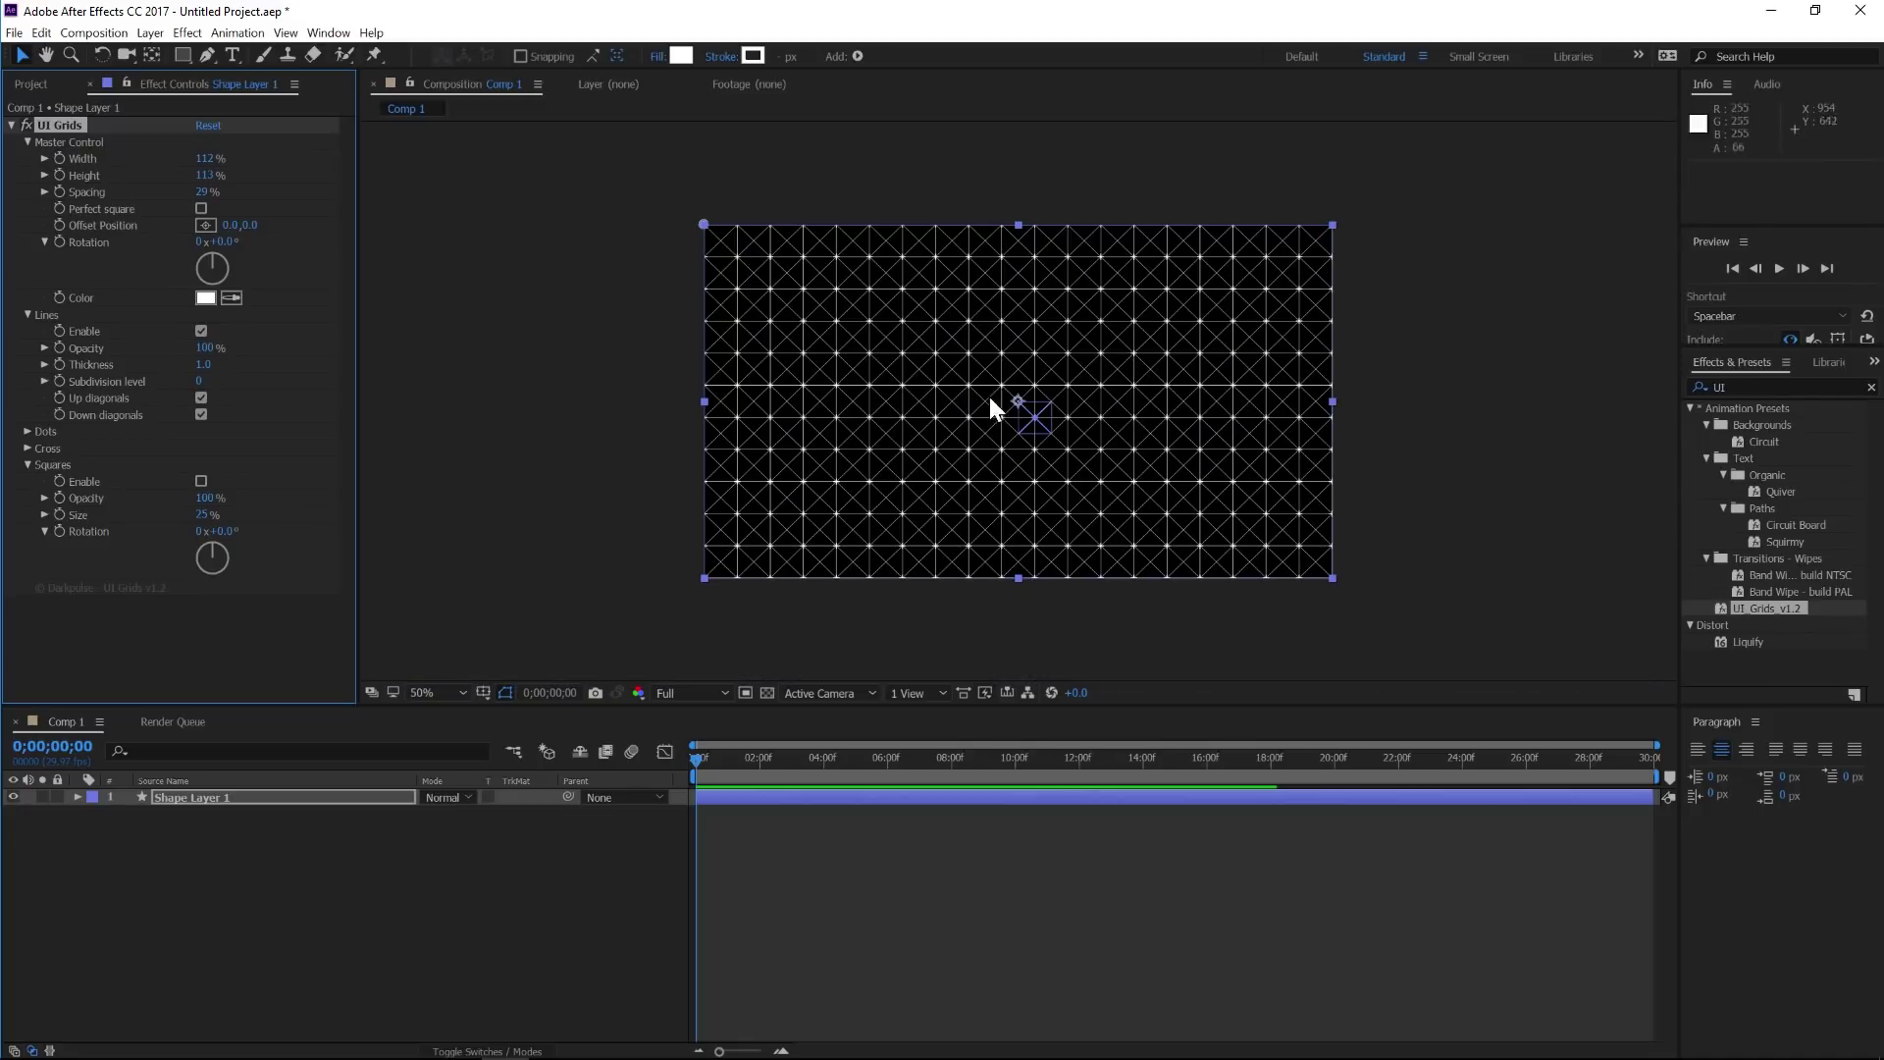
click(201, 414)
click(202, 397)
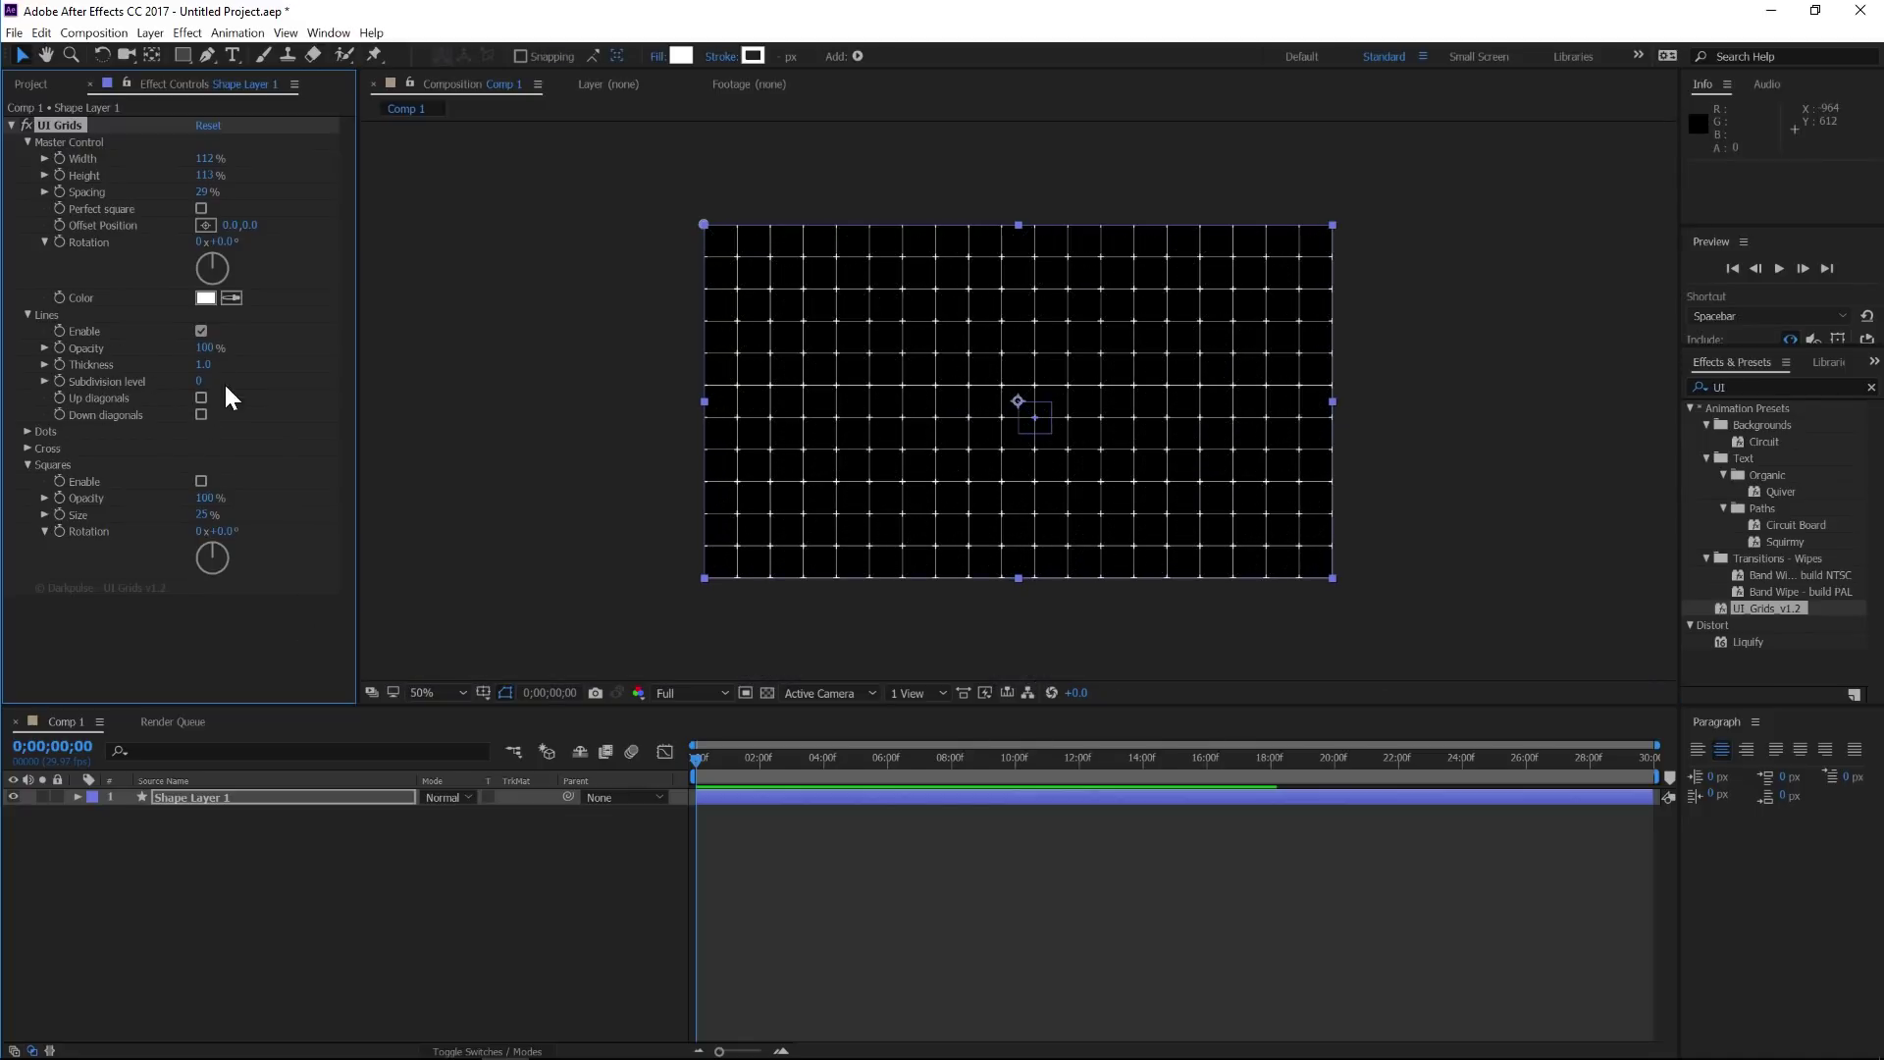
Step: Raise the Lines Subdivision level through 1 and 2 to 3, checking at 100% zoom
key(period)
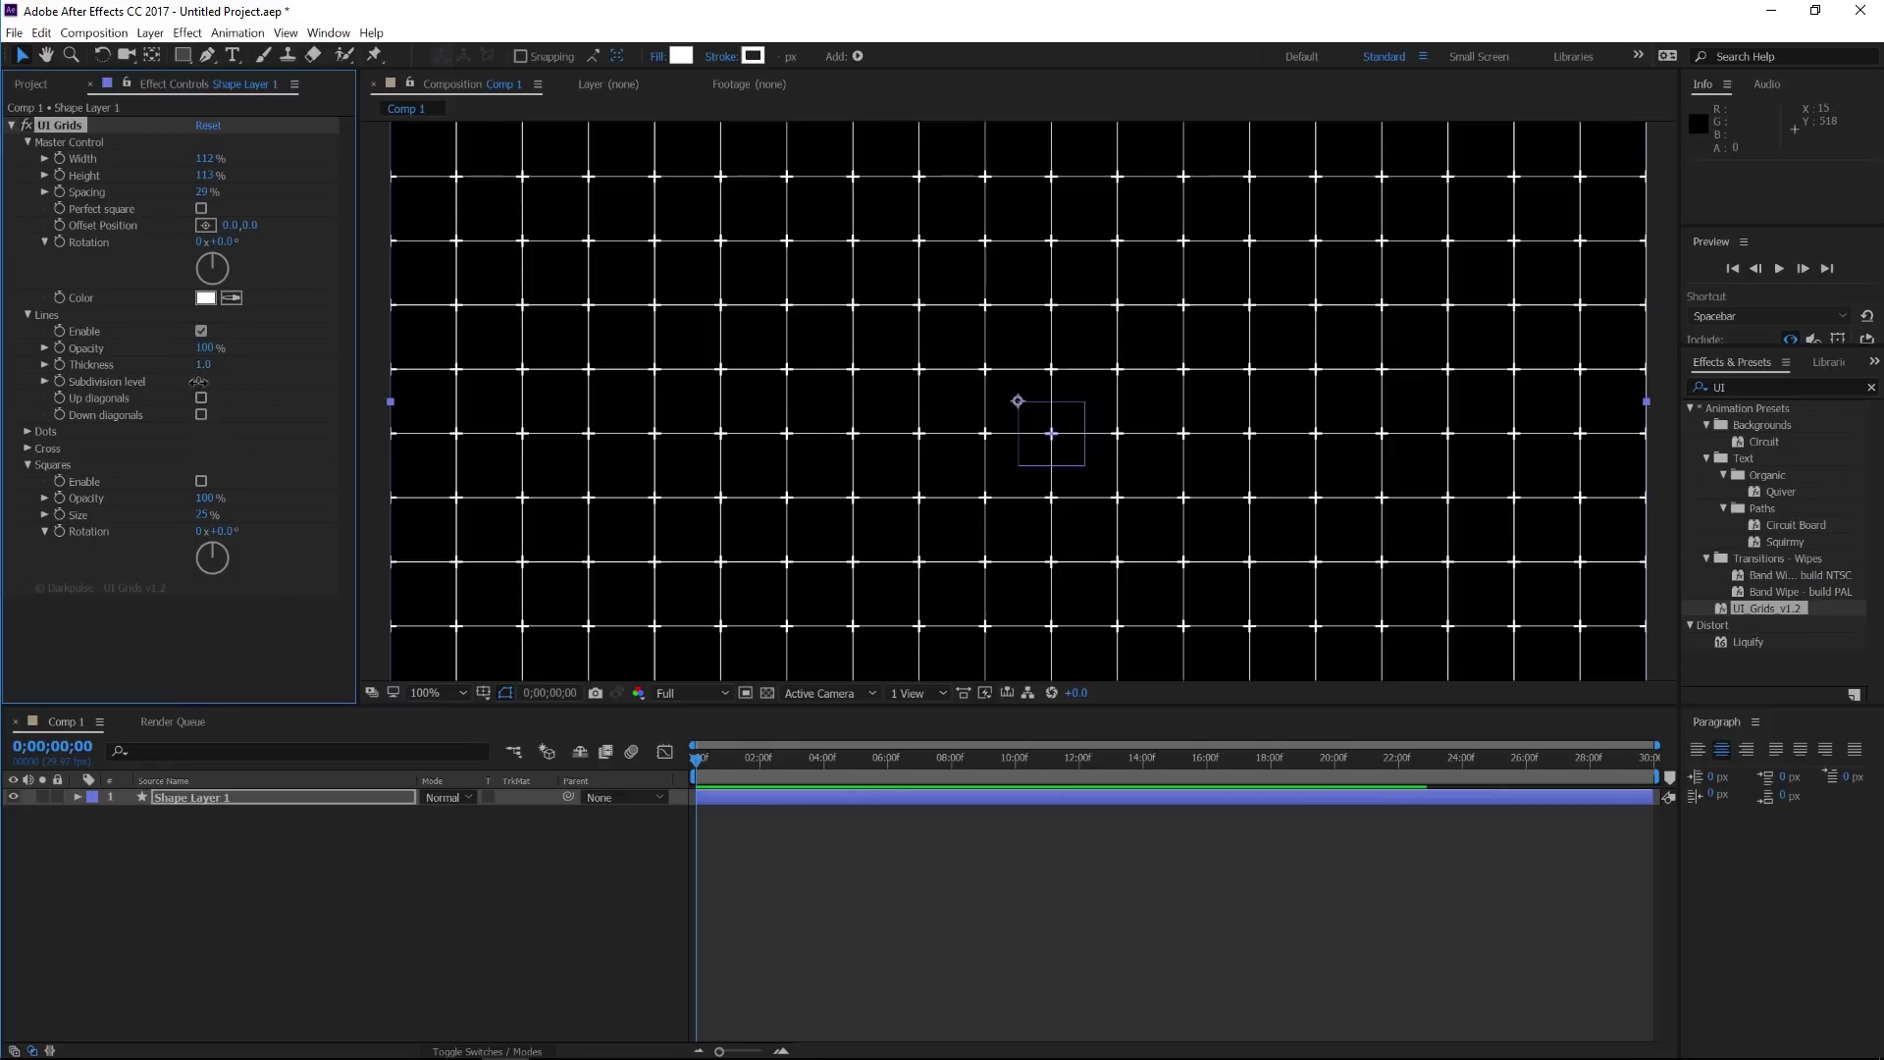
click(199, 380)
text(1)
key(Return)
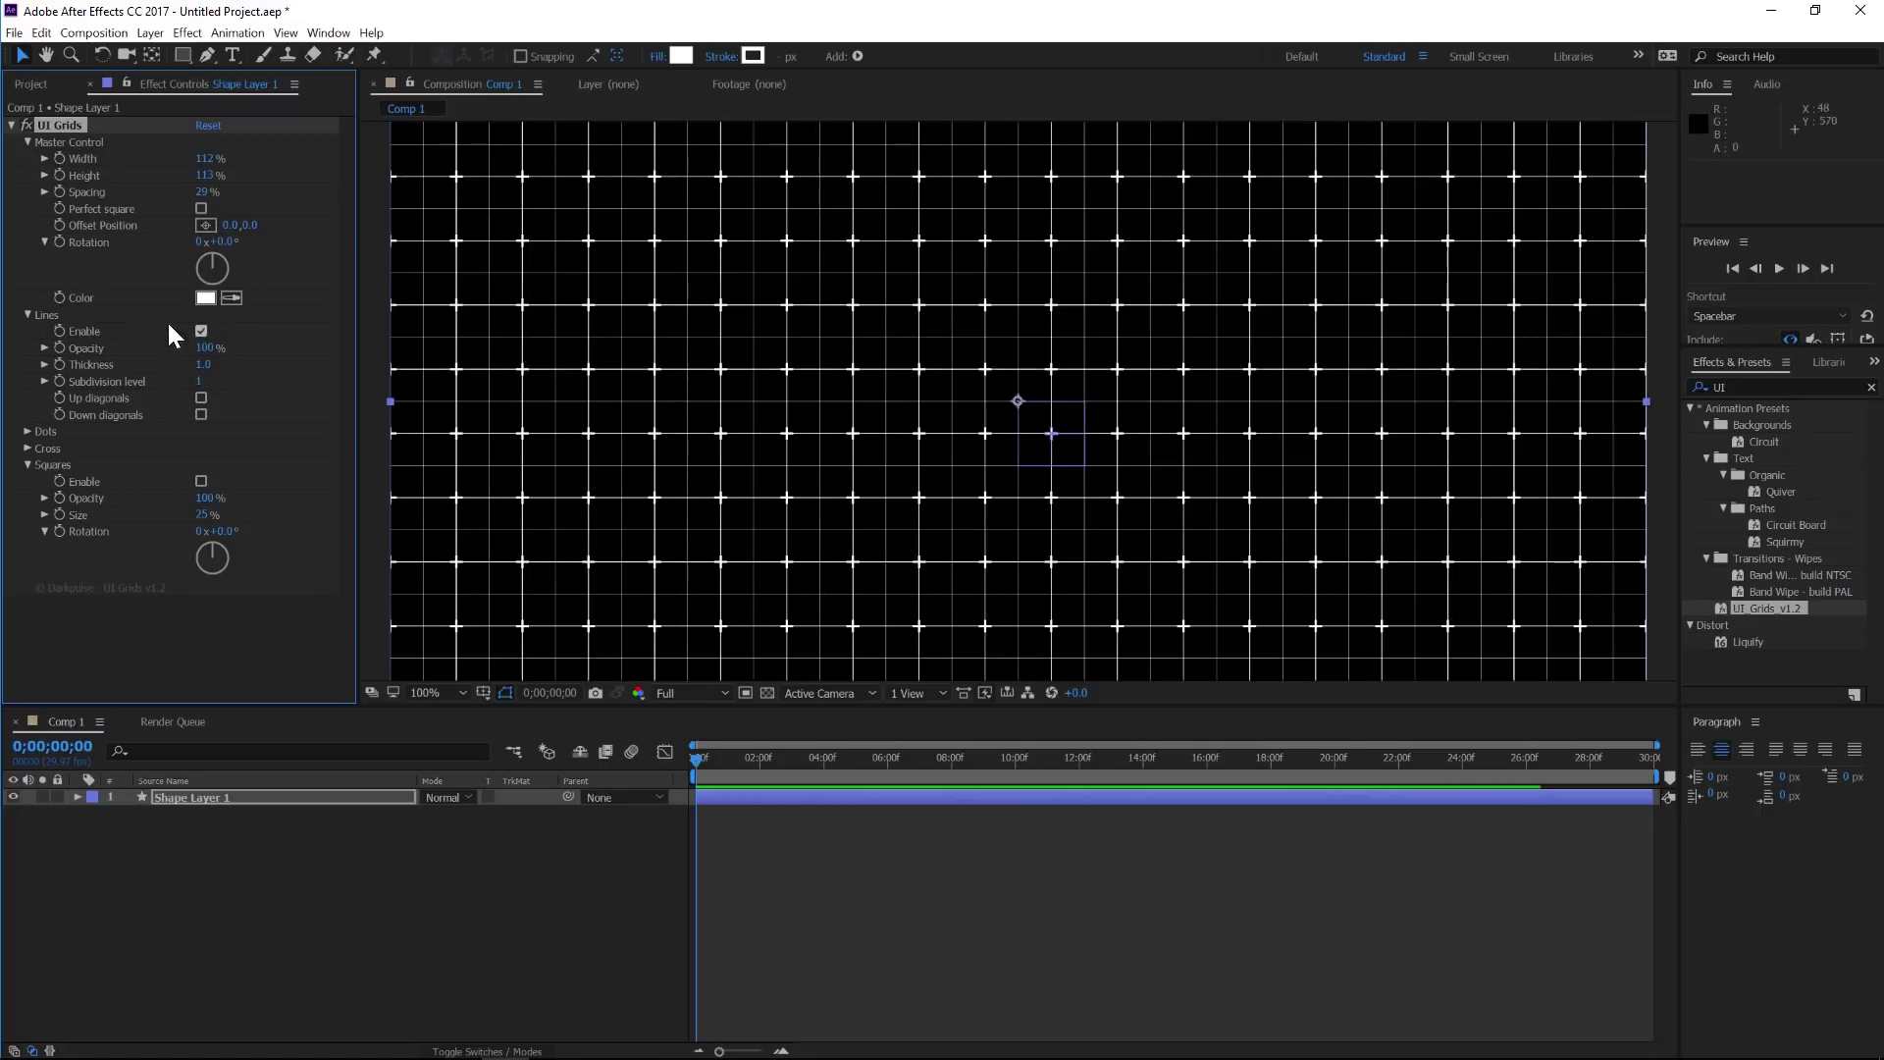
click(200, 381)
text(2)
key(Return)
key(comma)
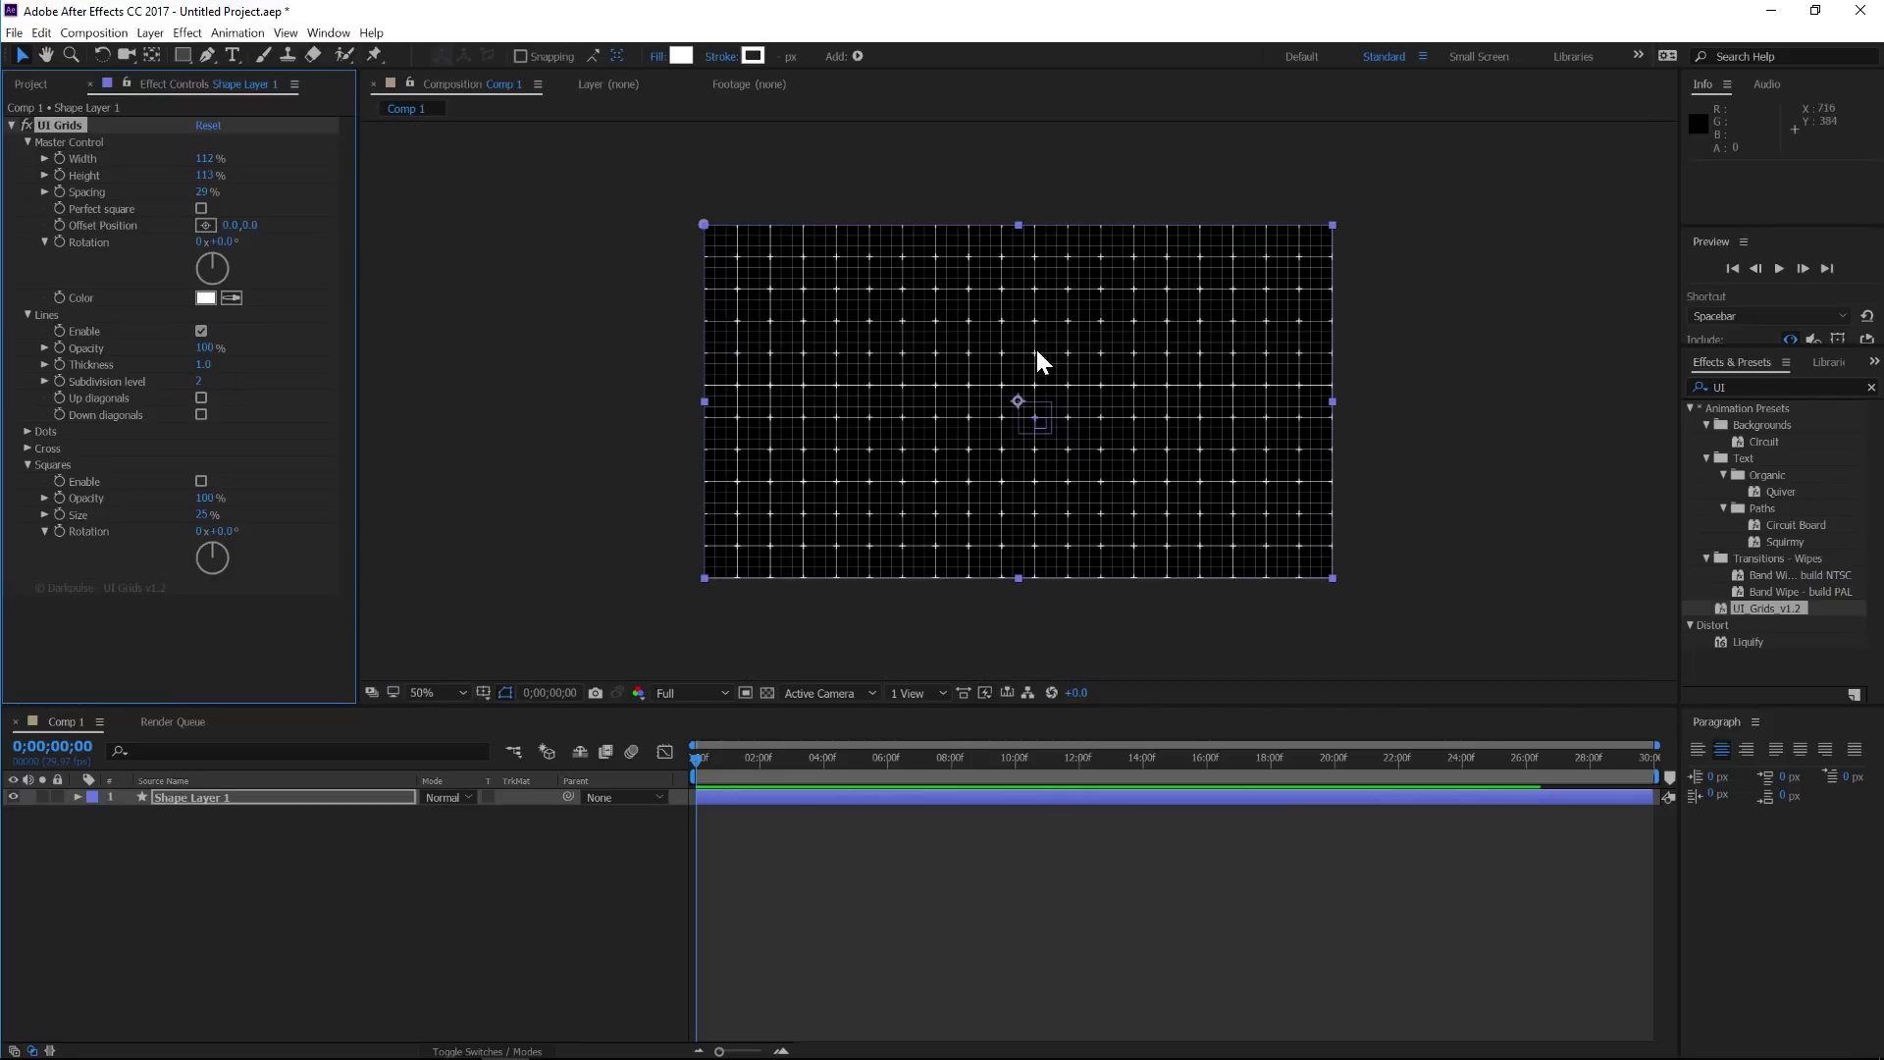
click(201, 383)
key(Return)
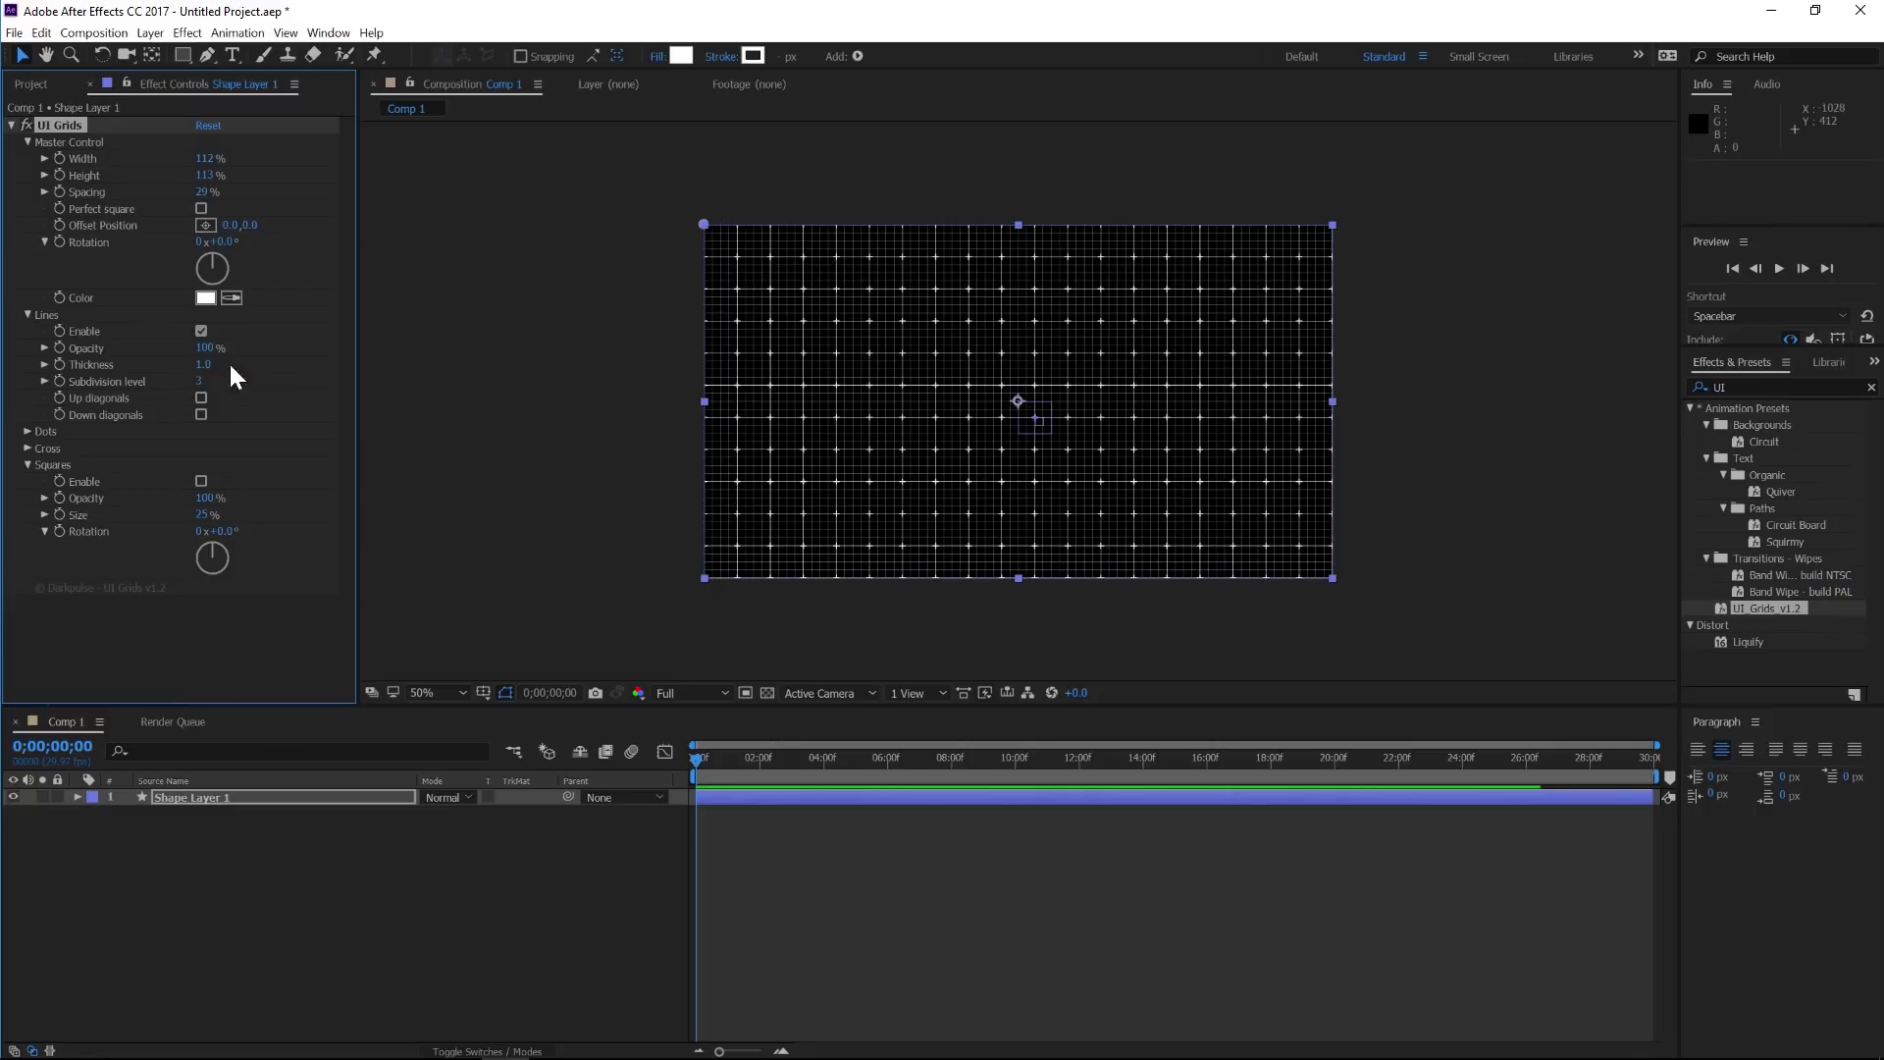
Step: Lower the grid line opacity to 61% and turn off the cross markers
drag(206, 348, 165, 348)
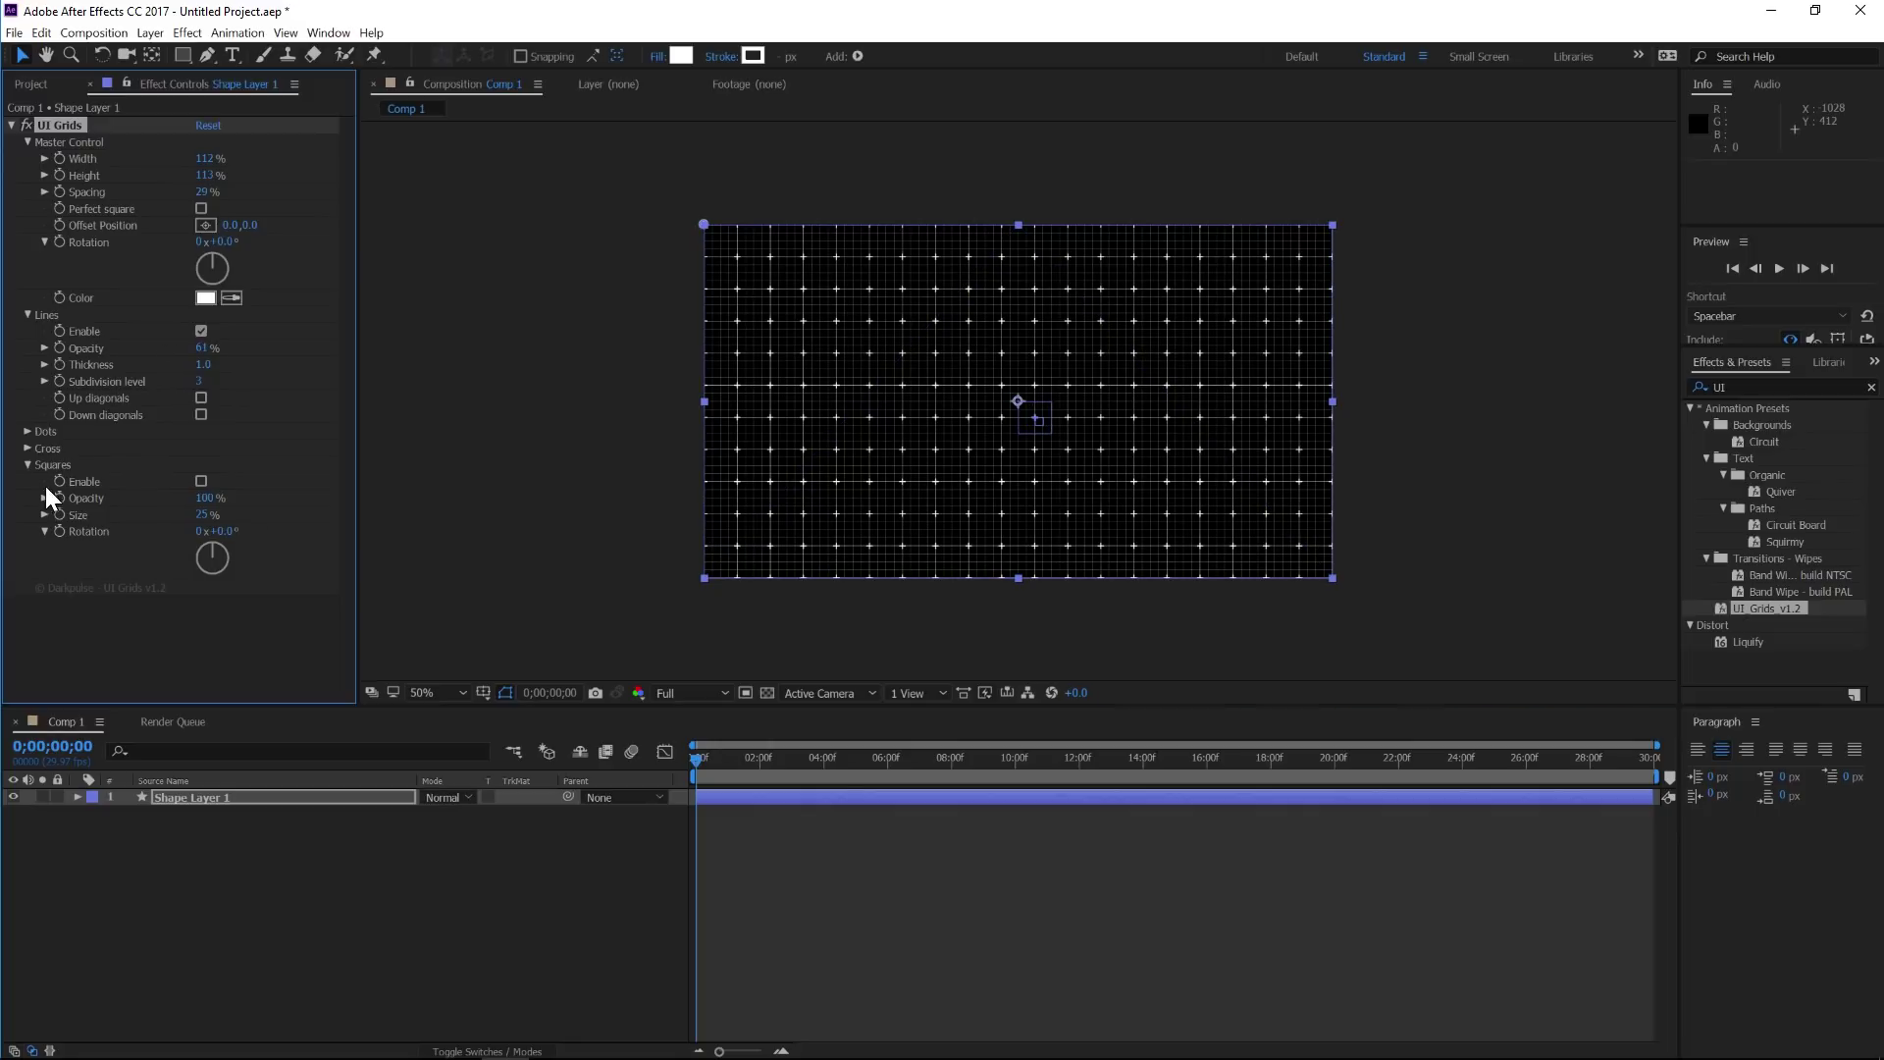
click(27, 447)
click(201, 464)
Step: Set line thickness to 0.5 and enable both up and down diagonals
click(203, 364)
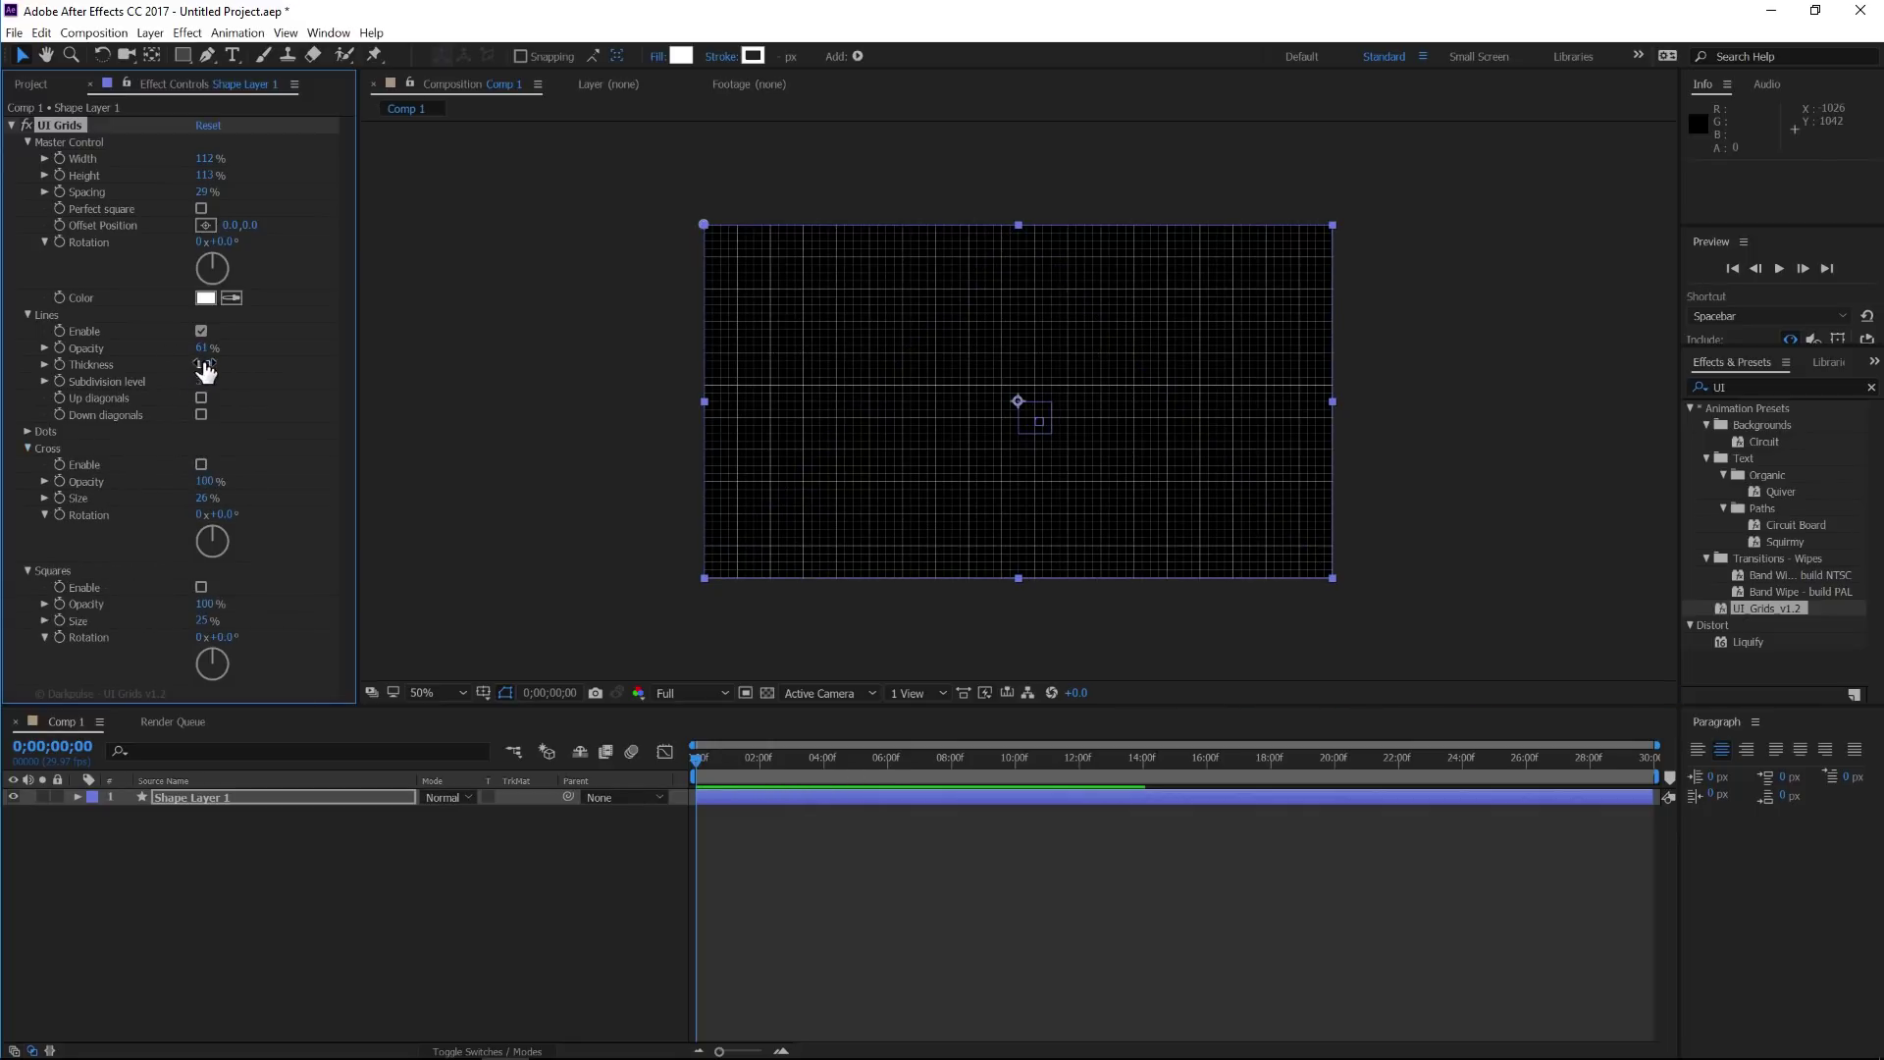
text(.5)
key(Return)
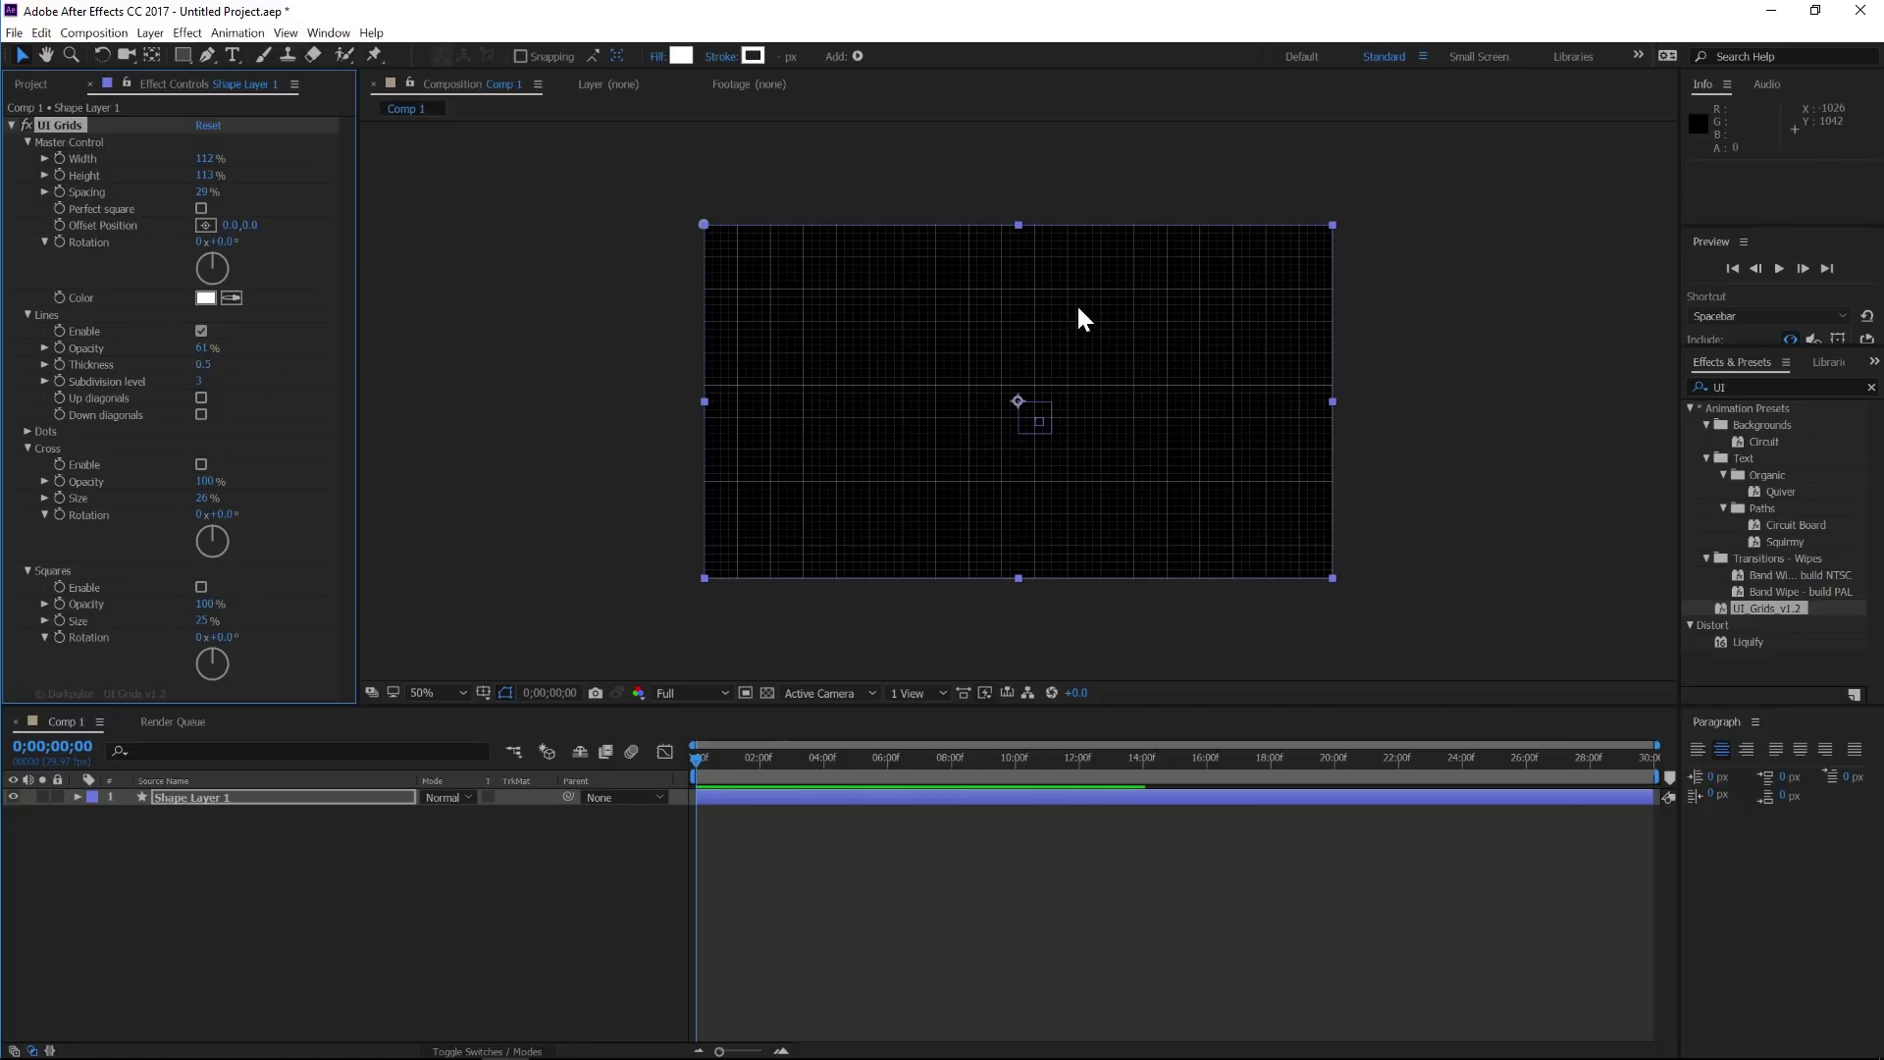
click(202, 397)
click(201, 414)
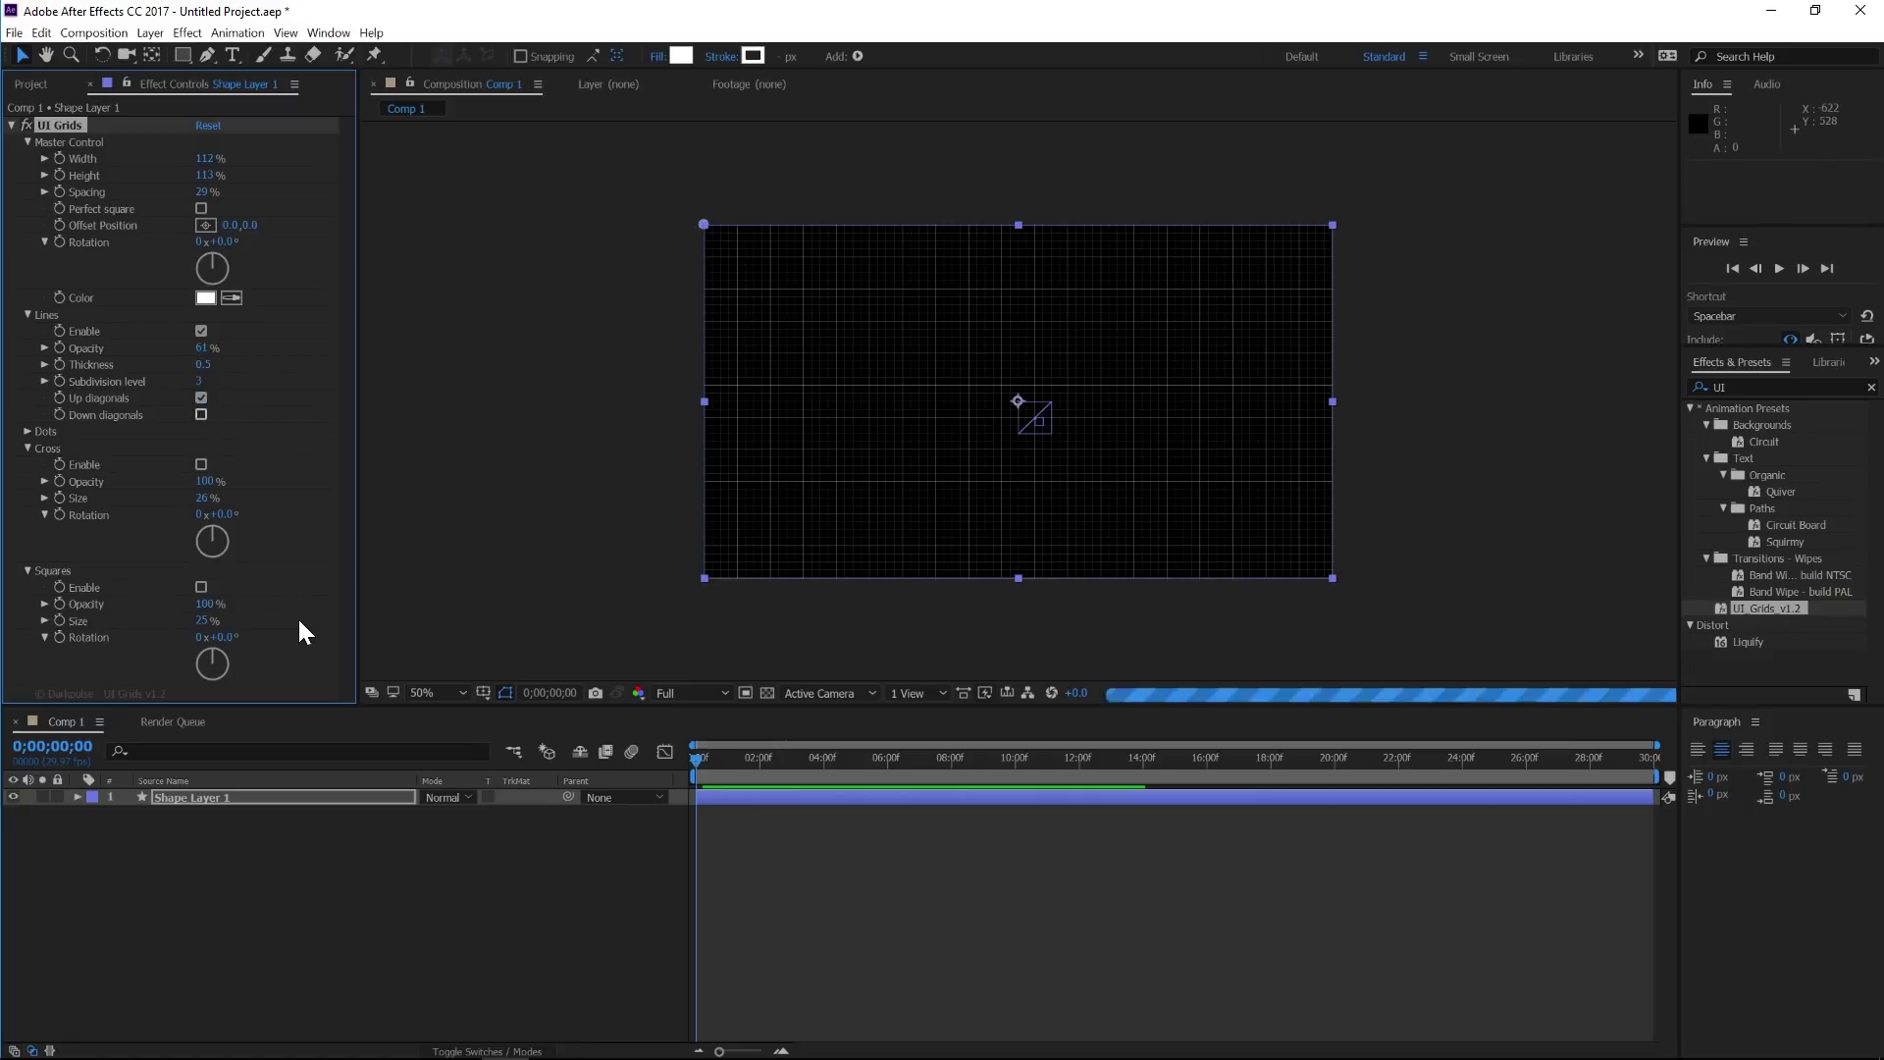
key(t)
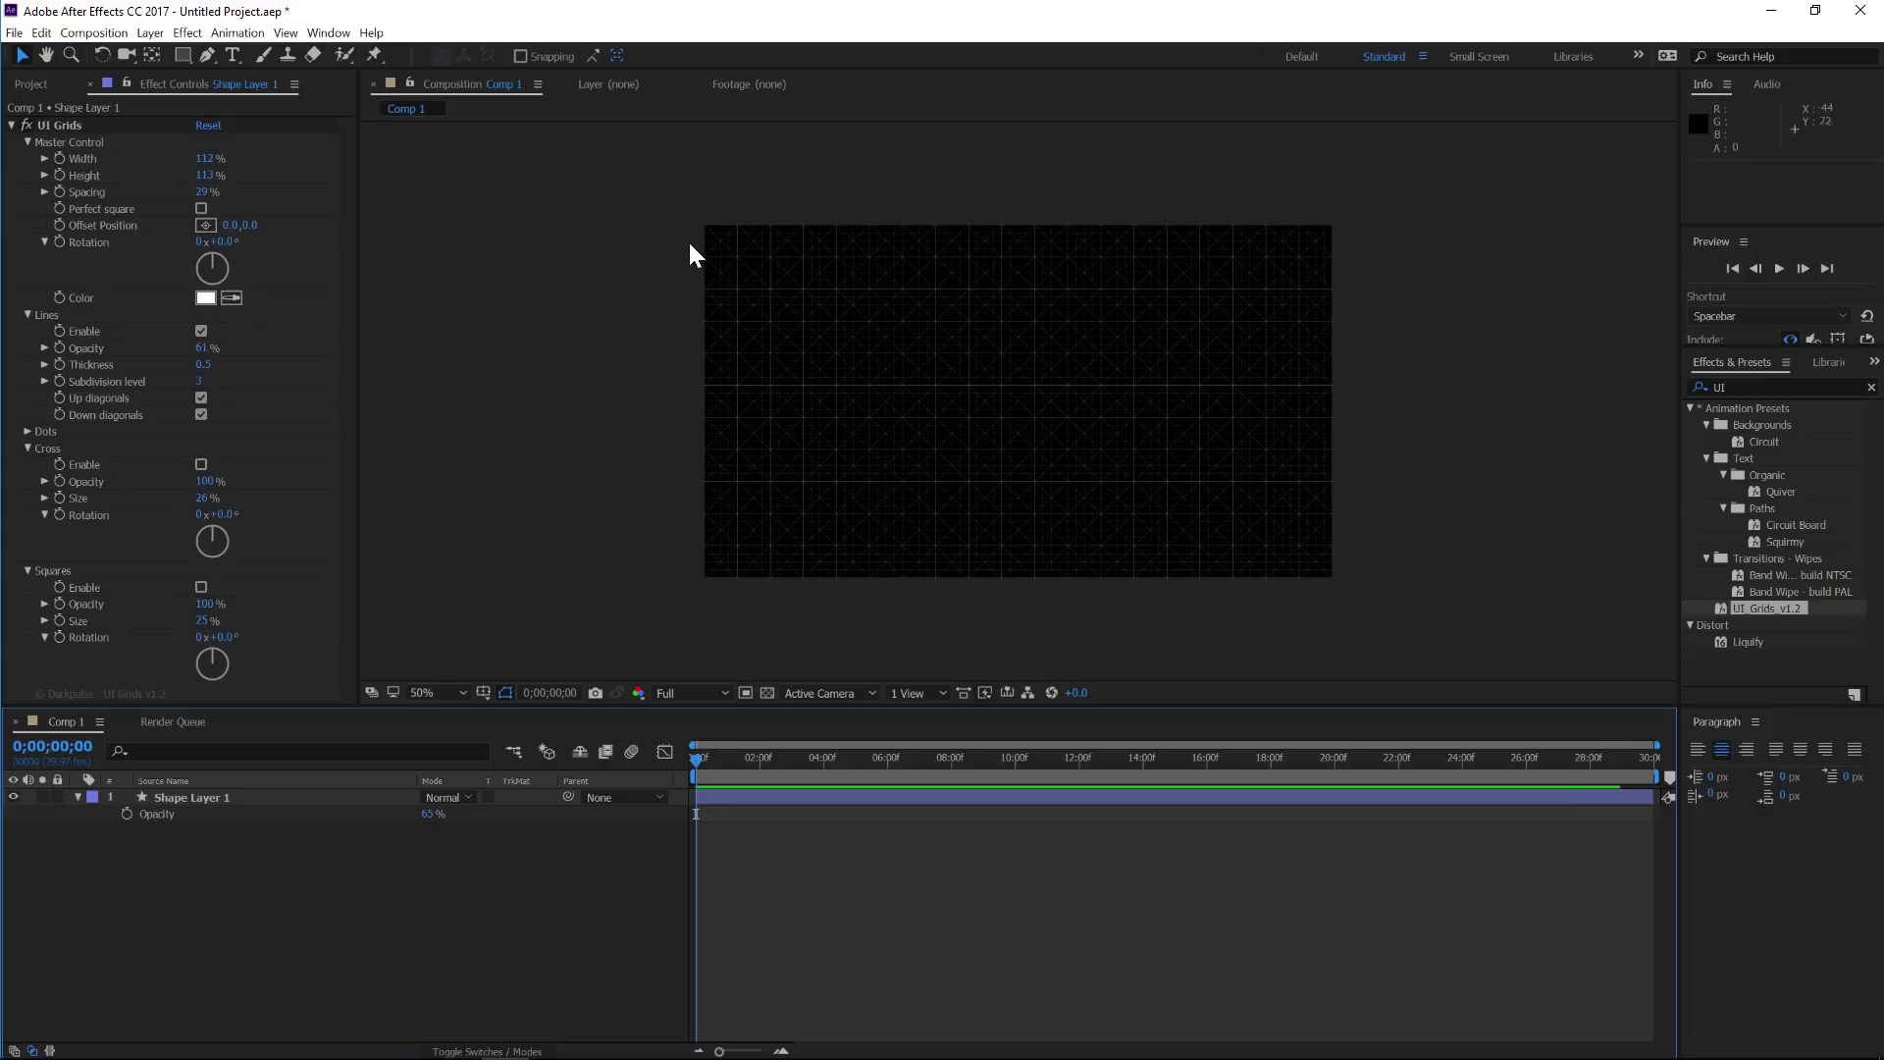
click(280, 797)
key(s)
drag(450, 814, 804, 923)
click(589, 821)
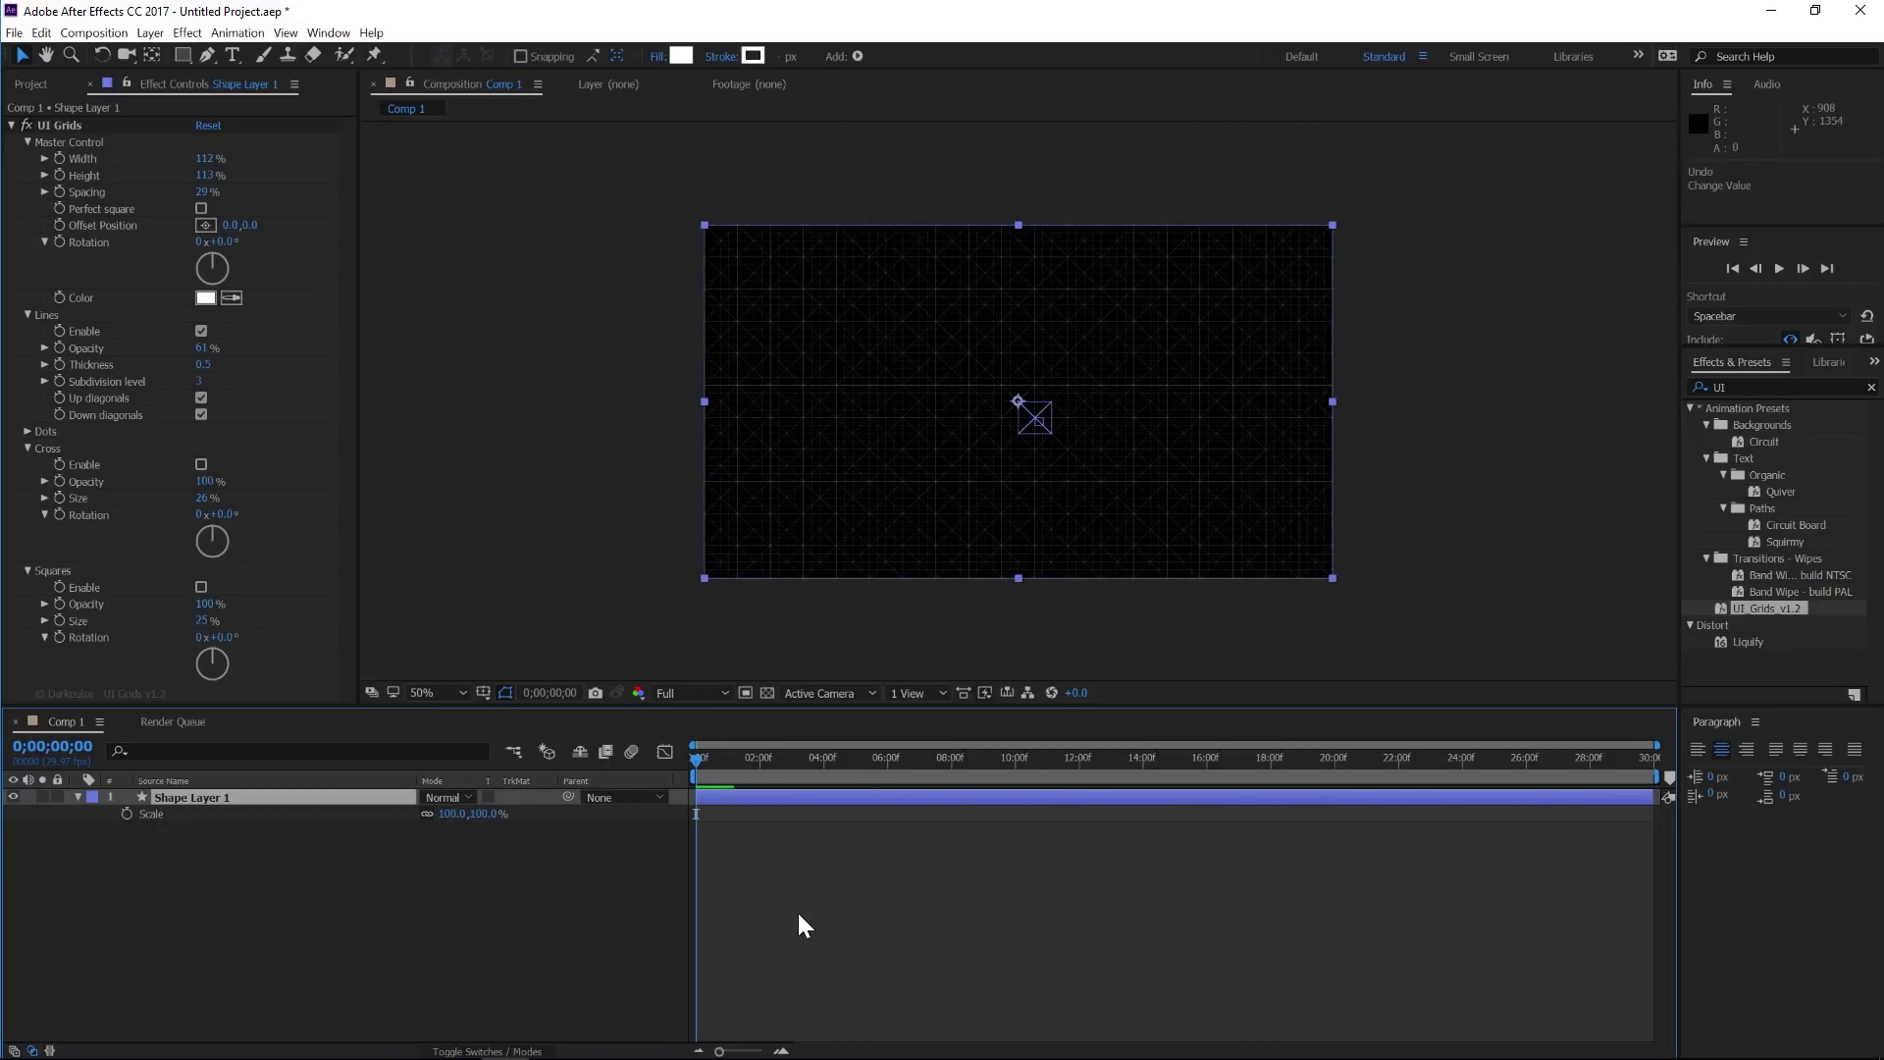
click(800, 927)
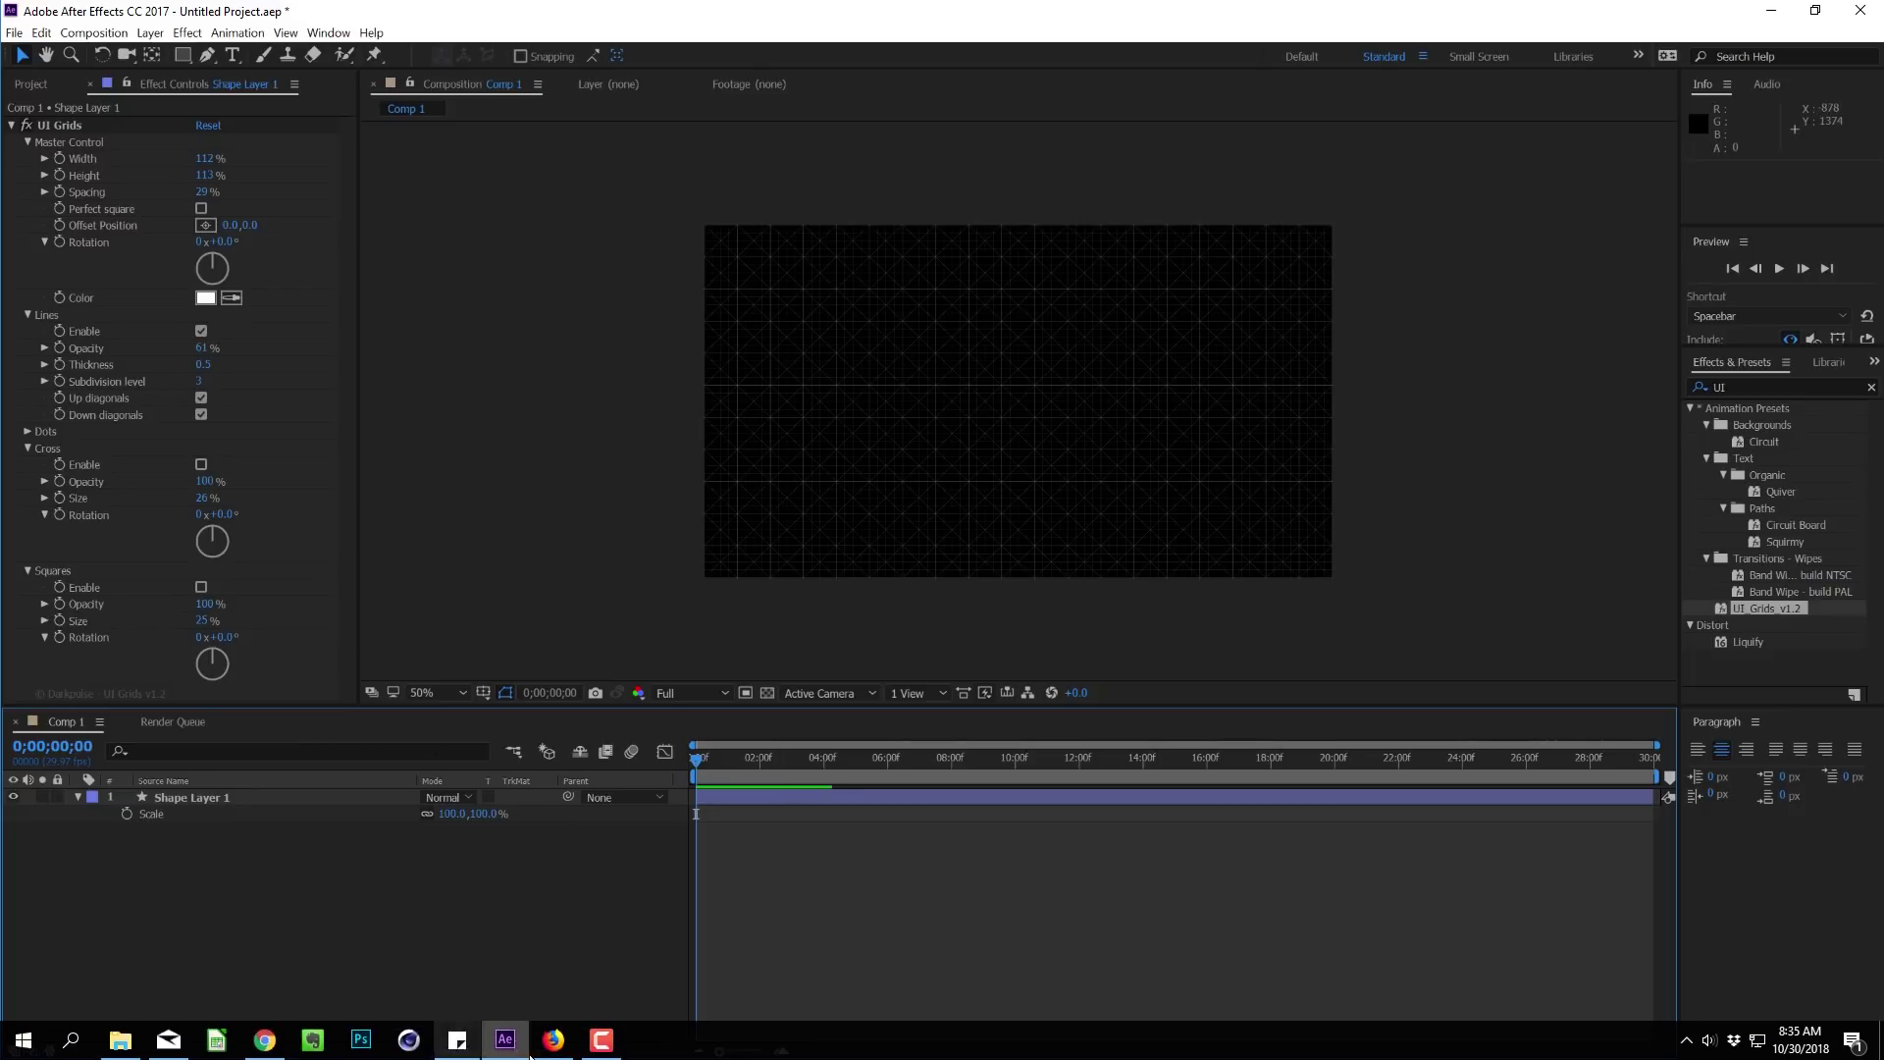
Step: Switch to Firefox and scroll the Darkpulse UI Grids page to view the example grid thumbnails and download section
click(551, 1042)
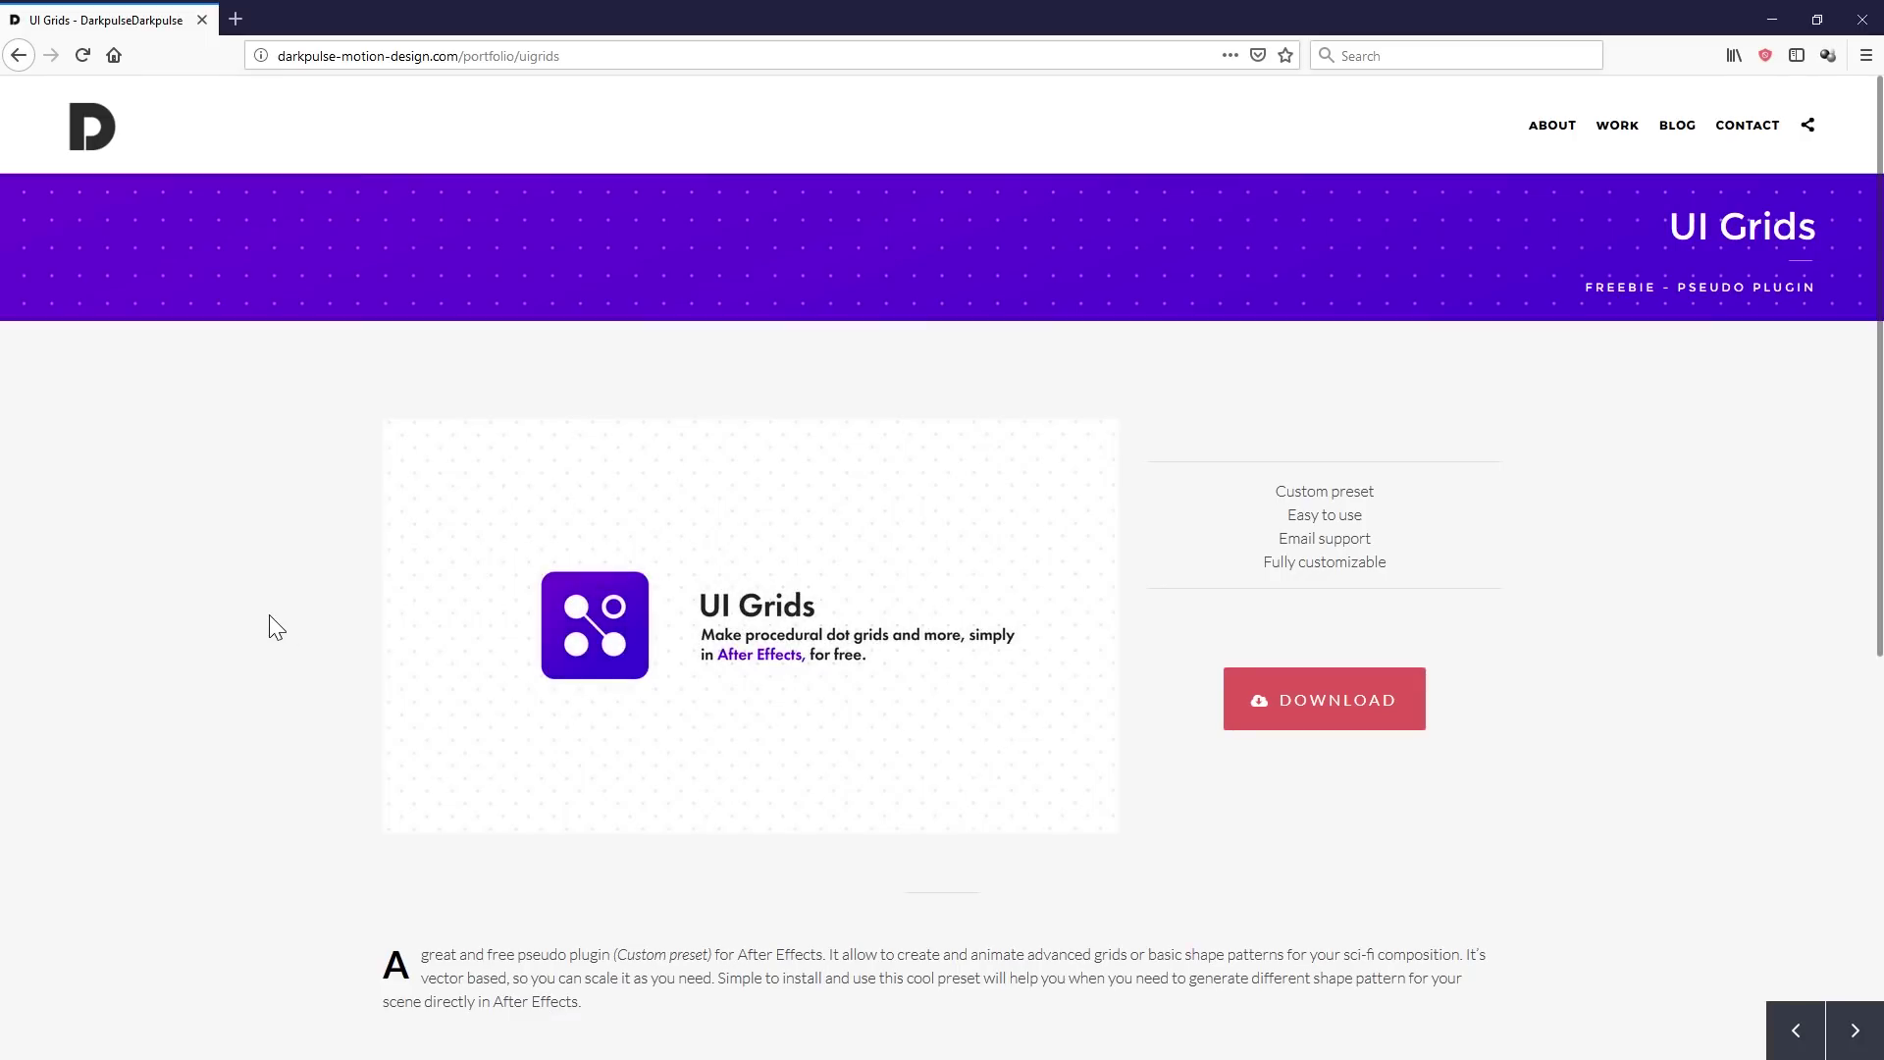
scroll(269, 614, down, 3)
scroll(272, 589, down, 3)
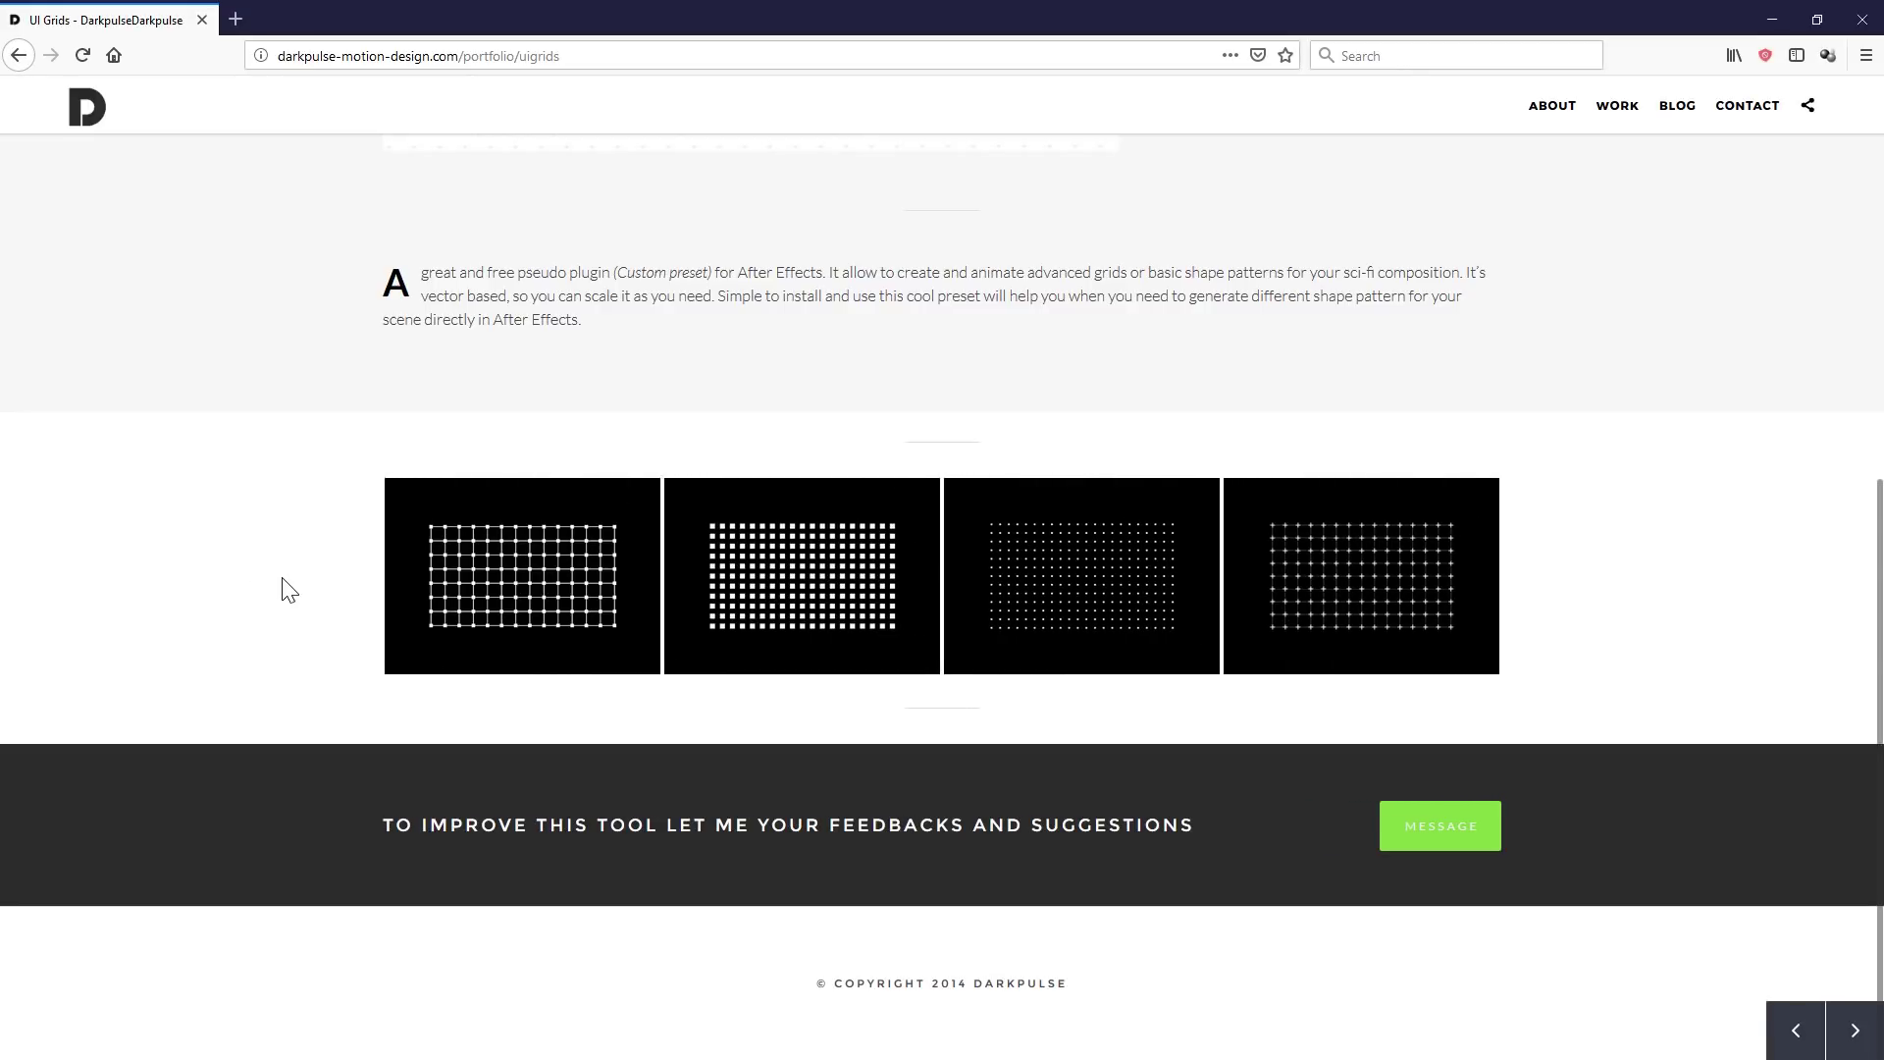
scroll(289, 590, up, 7)
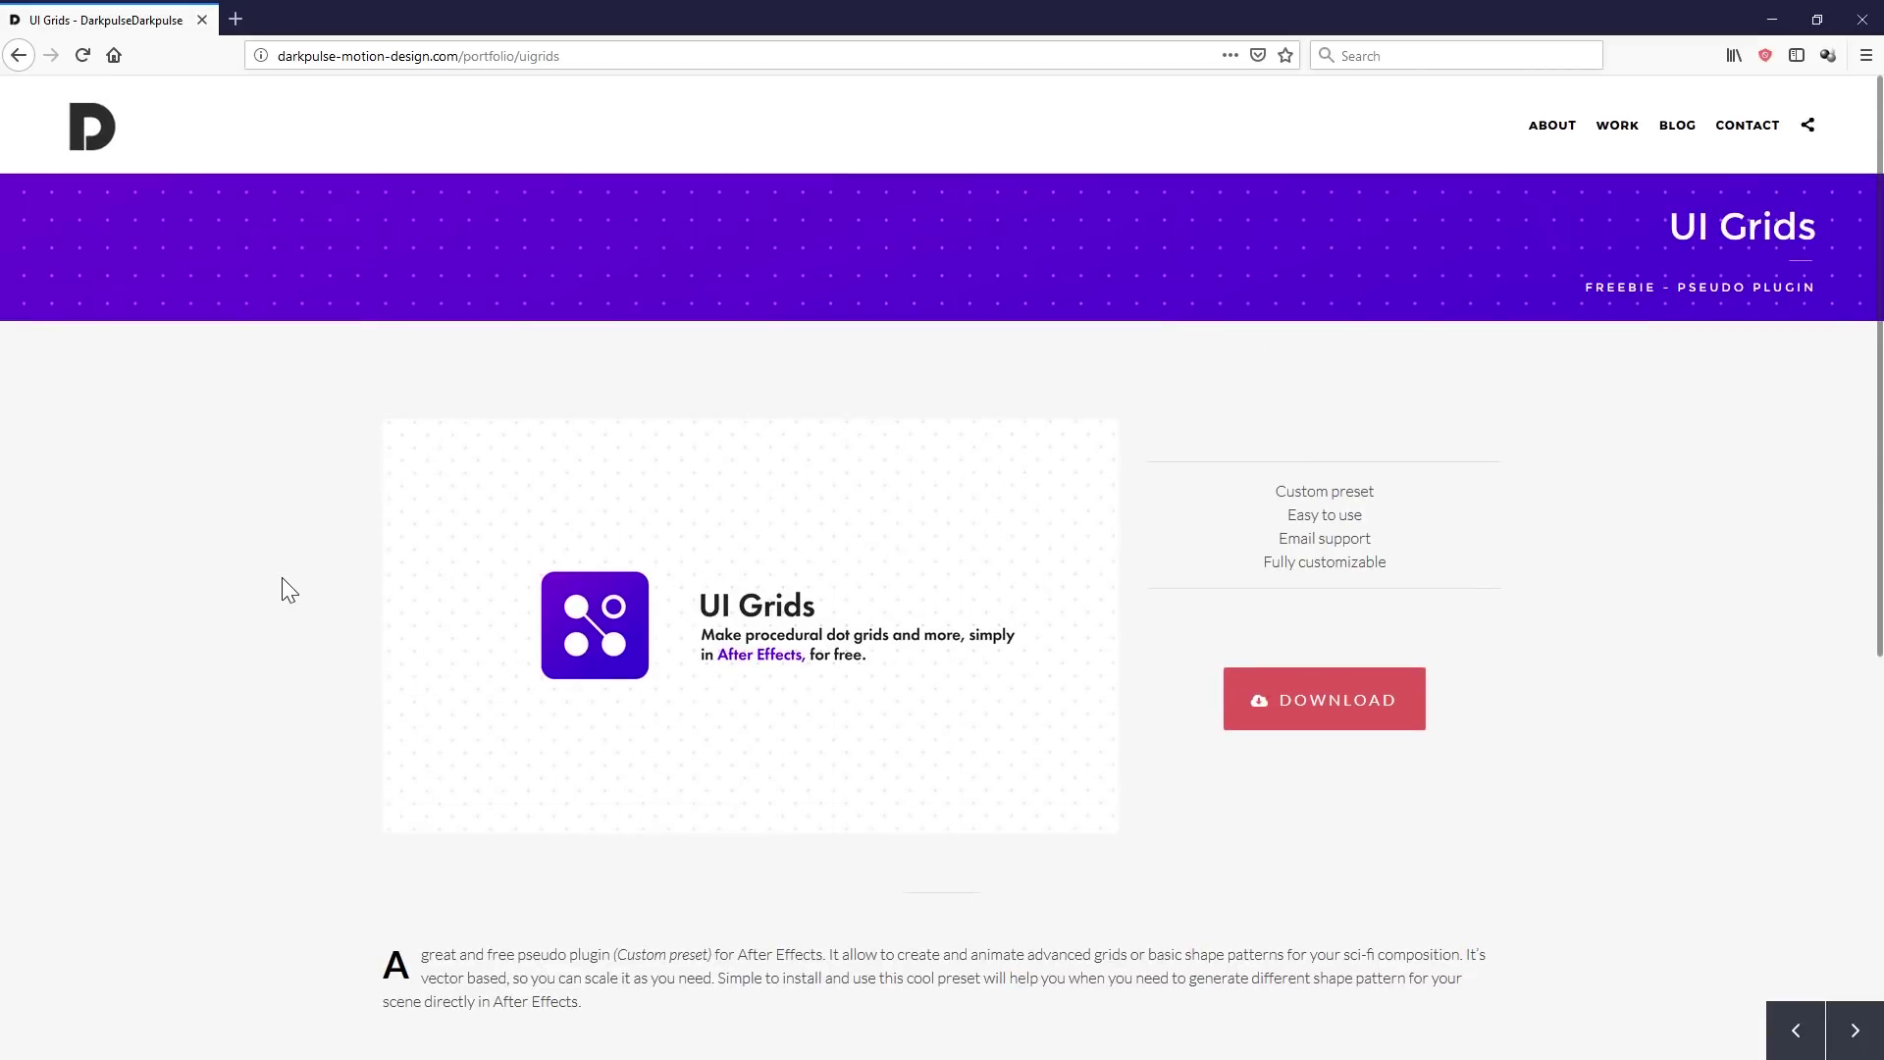